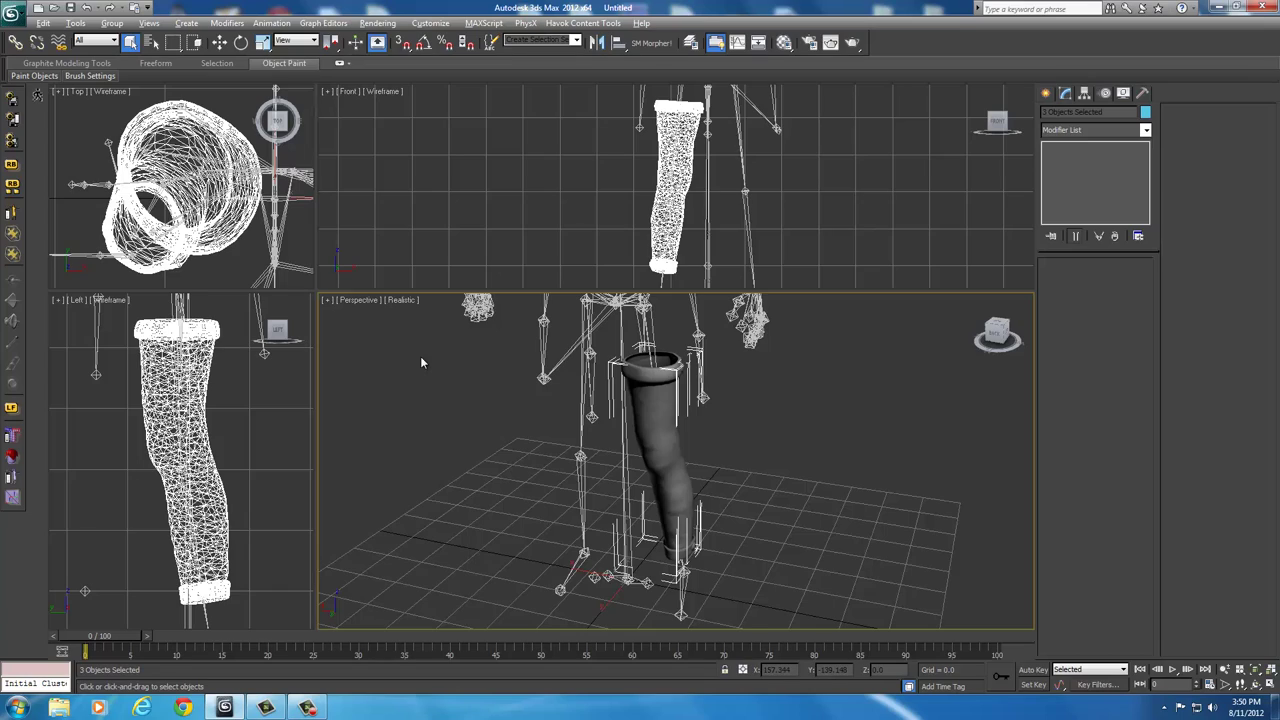
# - Maximize the Perspective viewport with Alt+W and orbit around the leg mesh and its biped skeleton
pyautogui.hotkey('alt', 'w')
pyautogui.keyDown('alt'); pyautogui.moveTo(680, 303); pyautogui.dragTo(689, 390, button='middle'); pyautogui.keyUp('alt')
# - Hide the selected skeleton bones, then orbit to look down into the leg's top opening
pyautogui.rightClick(525, 389)
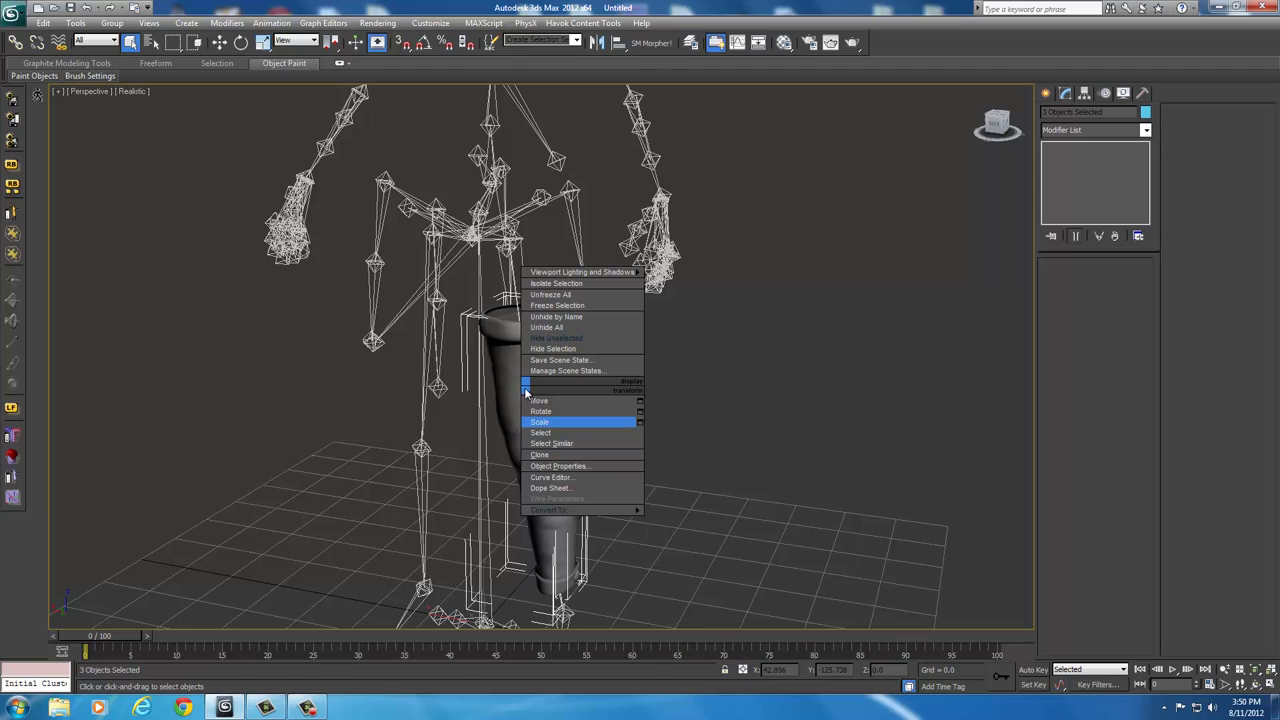
pyautogui.click(536, 349)
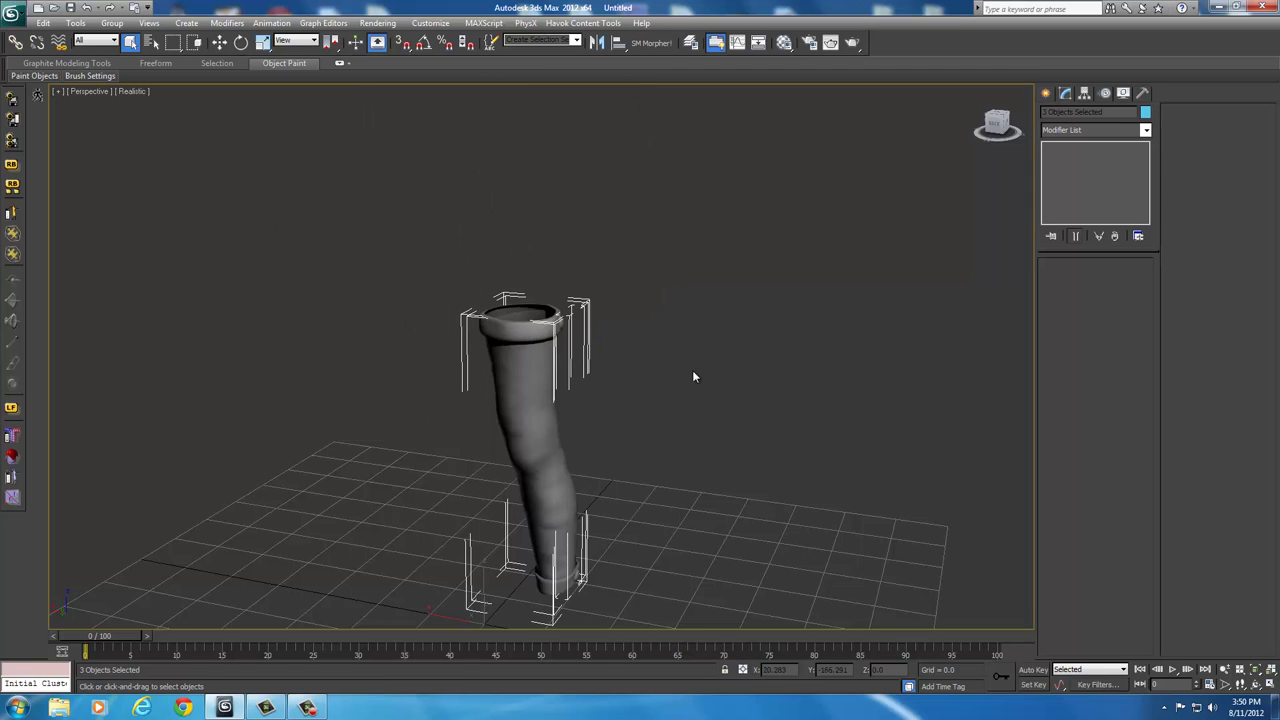
pyautogui.keyDown('alt'); pyautogui.moveTo(694, 377); pyautogui.dragTo(461, 374, button='middle'); pyautogui.keyUp('alt')
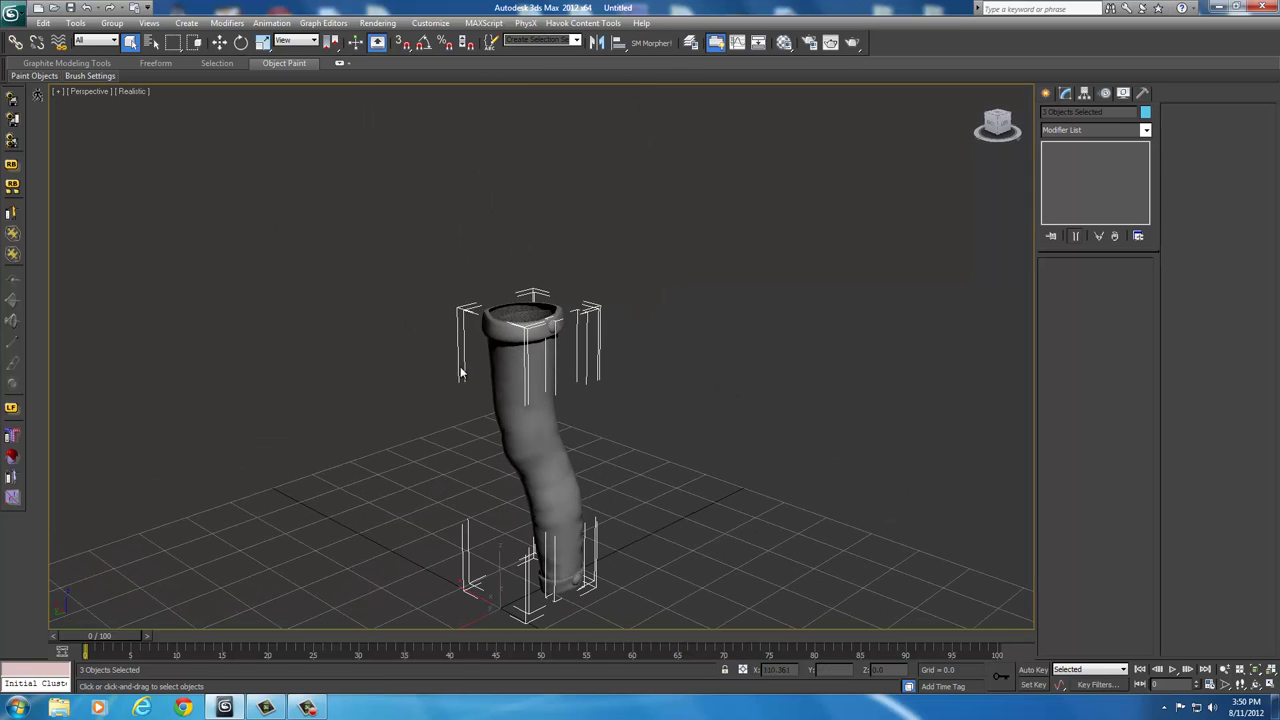
pyautogui.keyDown('alt'); pyautogui.moveTo(667, 428); pyautogui.dragTo(700, 427, button='middle'); pyautogui.keyUp('alt')
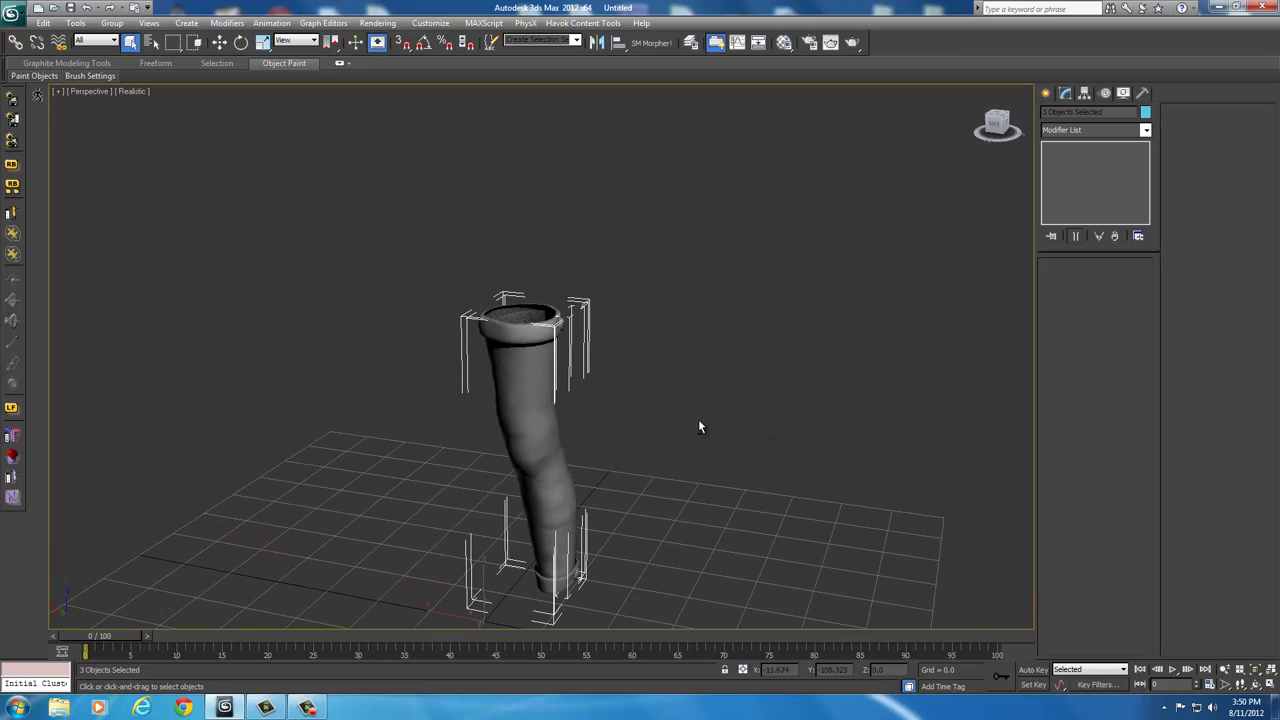
pyautogui.moveTo(660, 386); pyautogui.dragTo(710, 467, button='middle')
pyautogui.keyDown('alt'); pyautogui.moveTo(708, 521); pyautogui.dragTo(692, 476, button='middle'); pyautogui.keyUp('alt')
pyautogui.keyDown('alt'); pyautogui.moveTo(606, 483); pyautogui.dragTo(680, 466, button='middle'); pyautogui.keyUp('alt')
# - Select the leg mesh and hide everything else with Hide Unselected
pyautogui.click(528, 425)
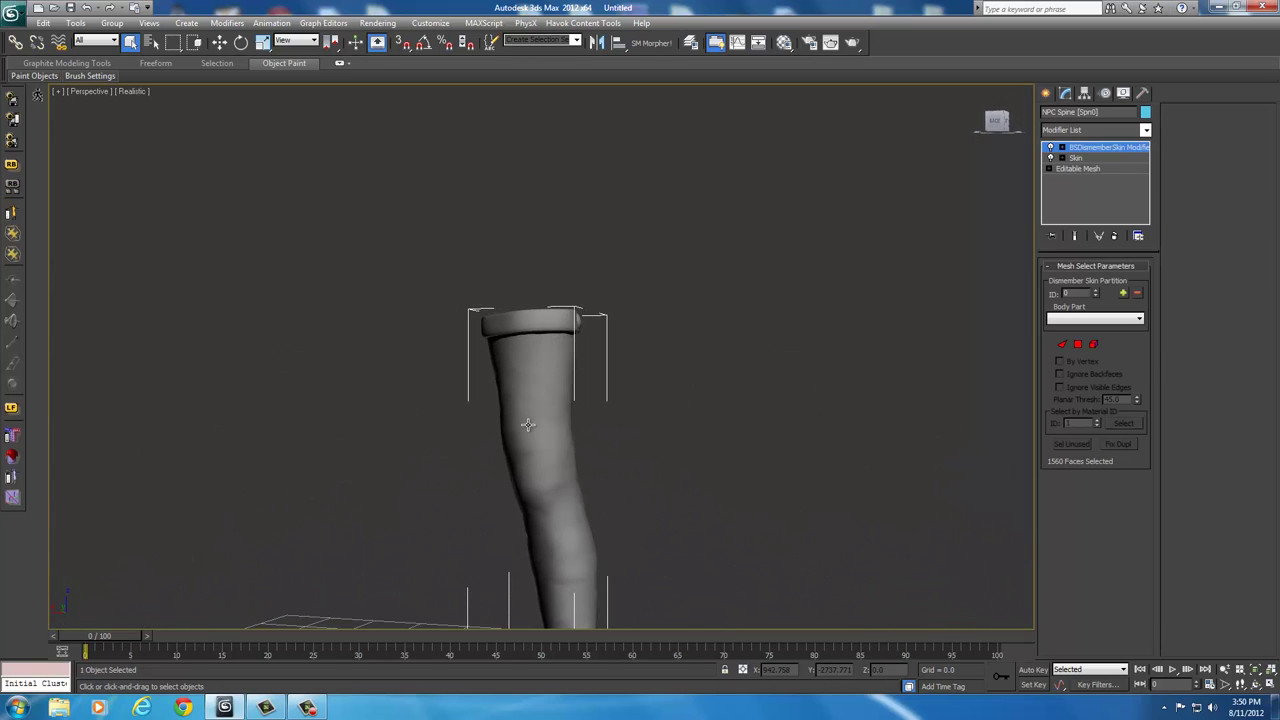
pyautogui.rightClick(530, 430)
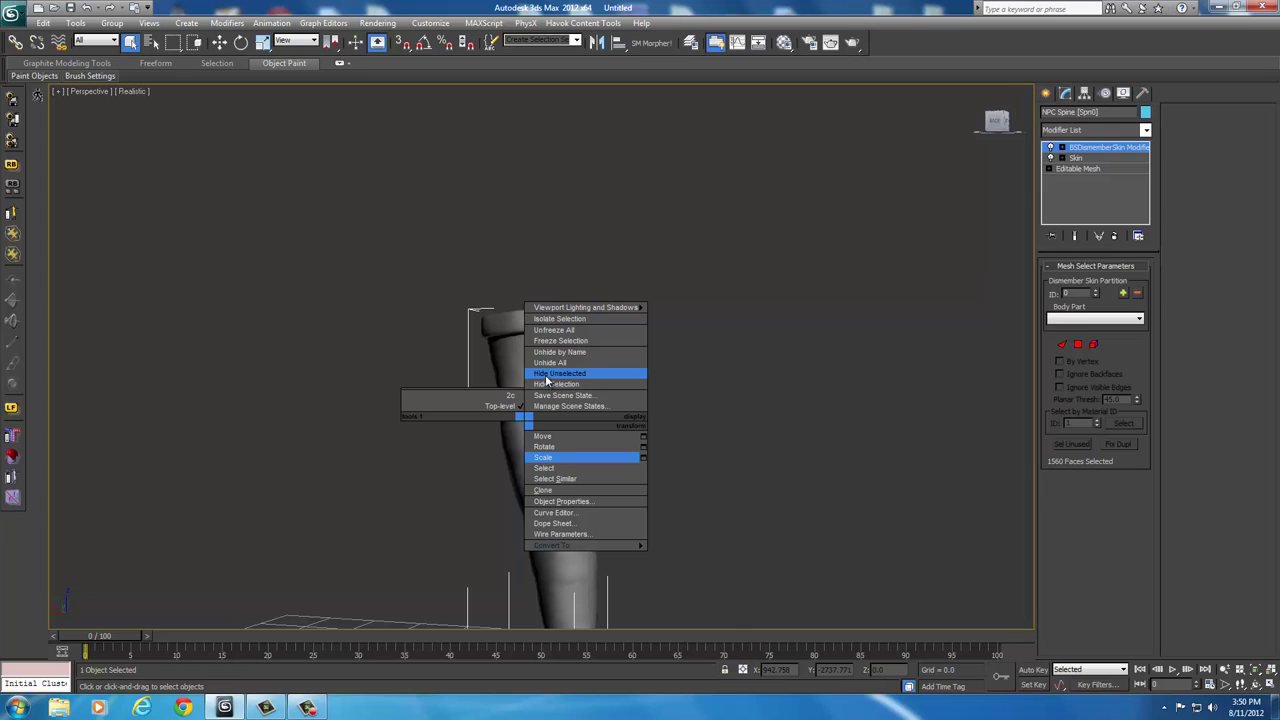
pyautogui.click(545, 378)
pyautogui.moveTo(694, 399)
pyautogui.keyDown('alt'); pyautogui.mouseDown(button='middle')
pyautogui.moveTo(691, 423)
pyautogui.moveTo(700, 405)
pyautogui.mouseUp(button='middle'); pyautogui.keyUp('alt')
# - Add an Unwrap UVW modifier directly above the leg's Editable Mesh in the stack
pyautogui.click(1085, 170)
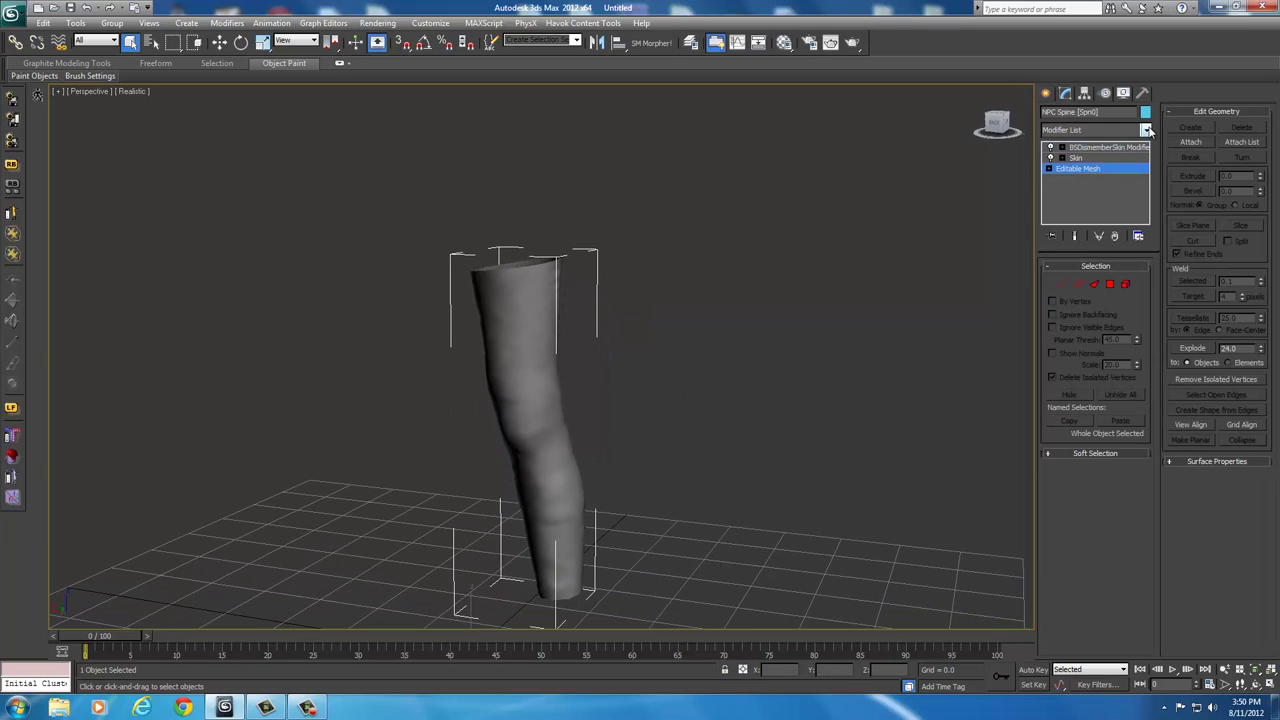
pyautogui.click(1146, 130)
pyautogui.scroll(-15, 1100, 477)
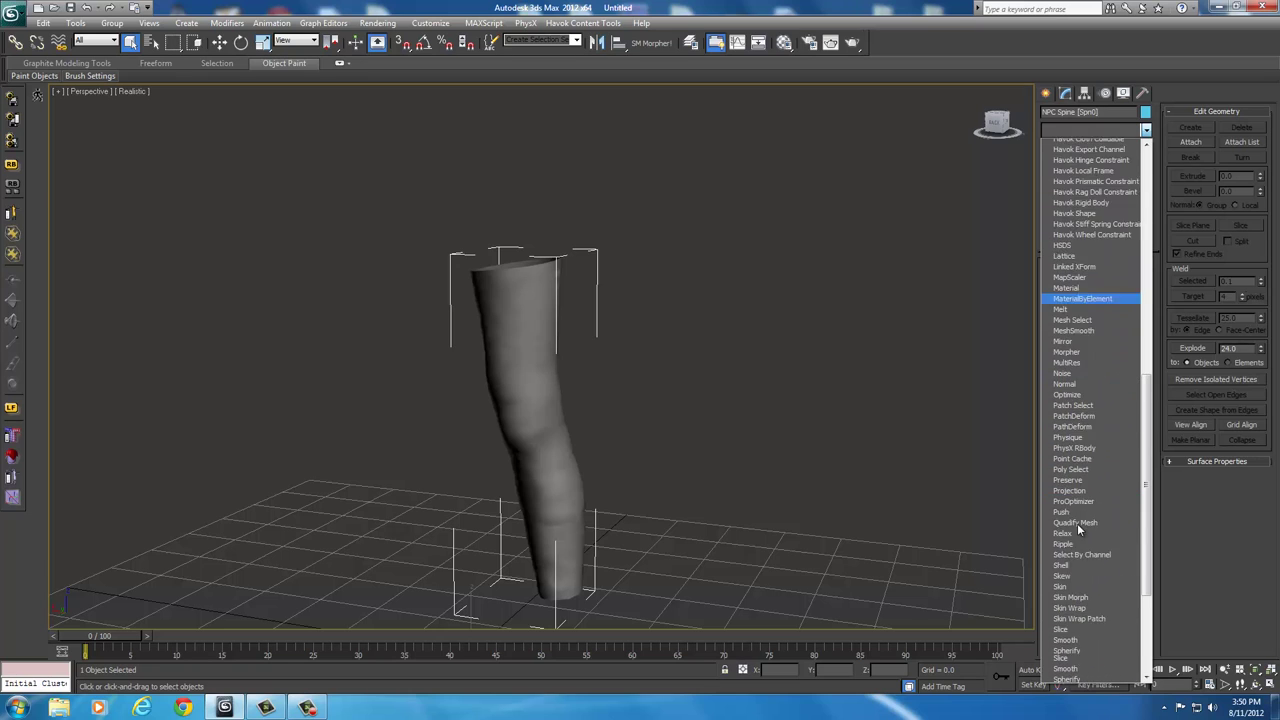
pyautogui.scroll(-5, 1086, 592)
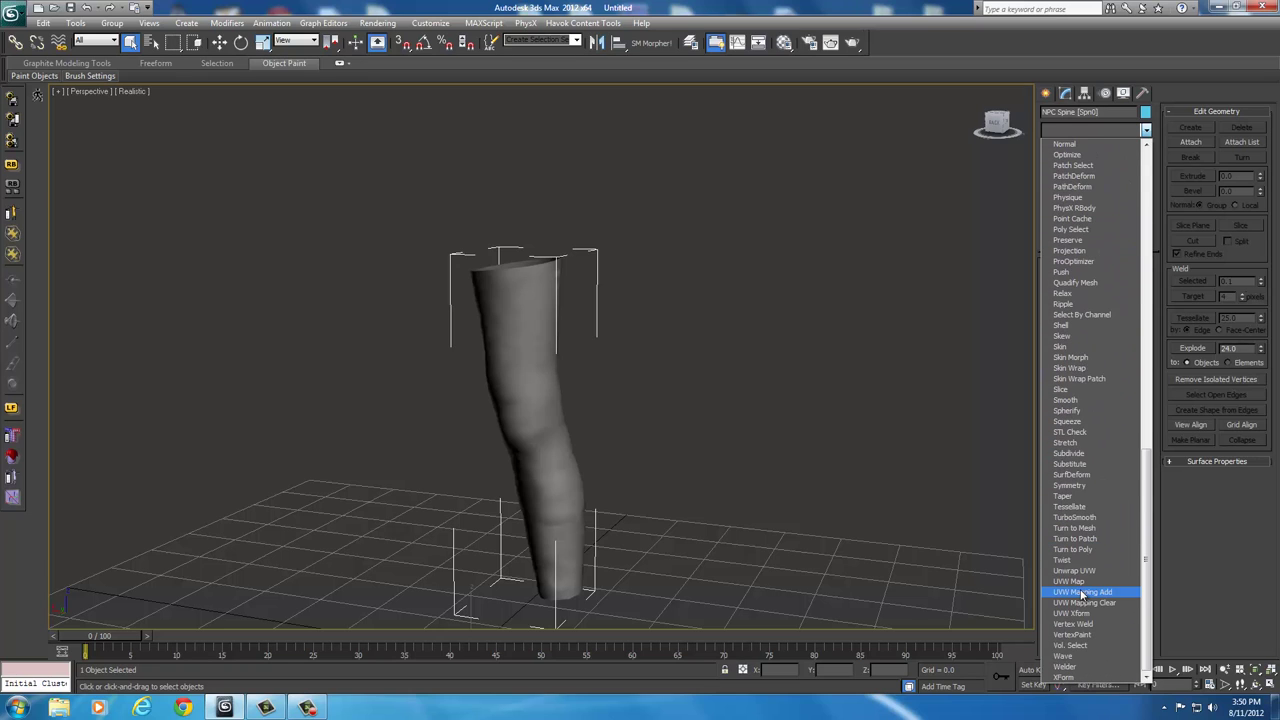
pyautogui.click(1079, 571)
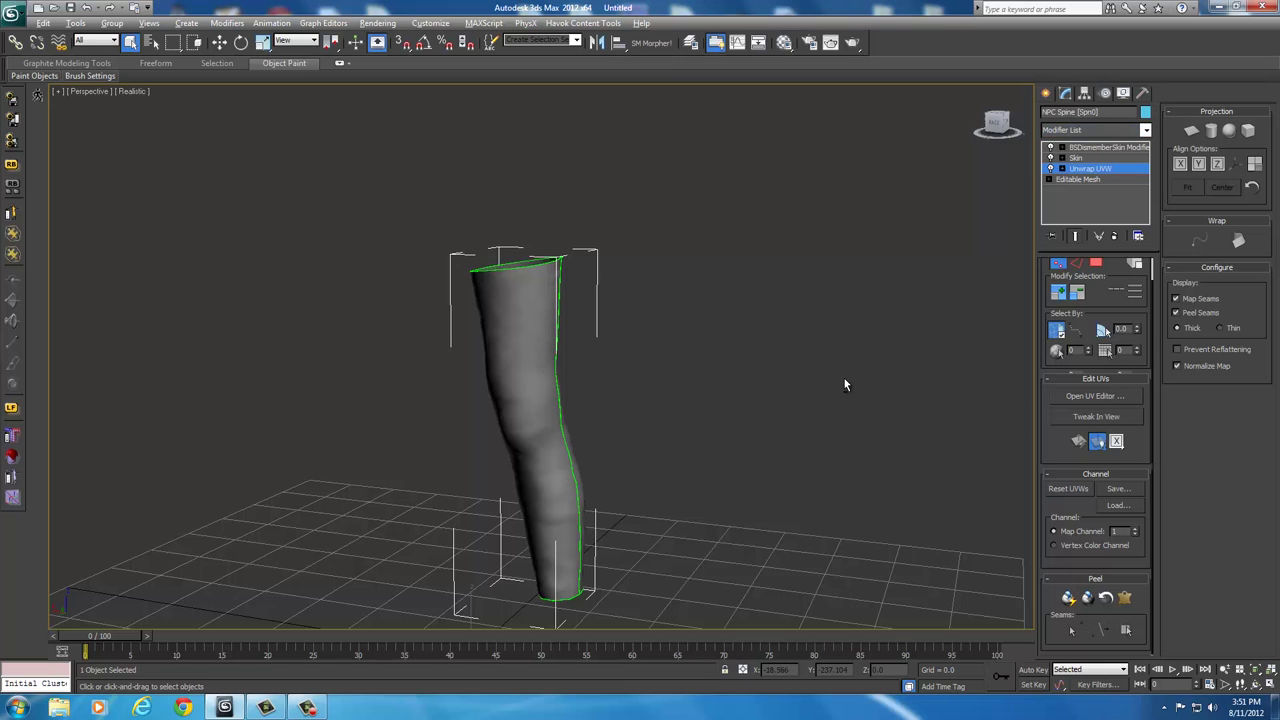
# - Uncheck Map Seams in the Configure rollout so the green seam lines disappear from the leg
pyautogui.keyDown('alt'); pyautogui.moveTo(843, 384); pyautogui.dragTo(763, 421, button='middle'); pyautogui.keyUp('alt')
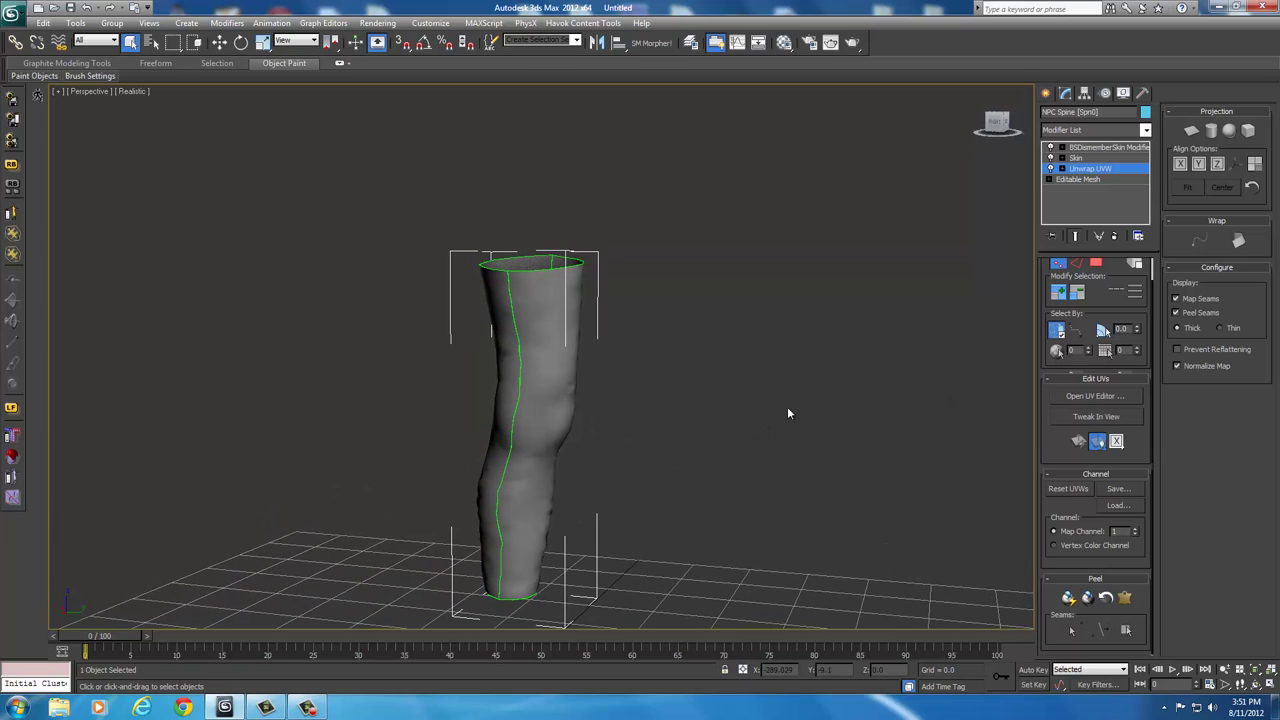
pyautogui.click(1177, 299)
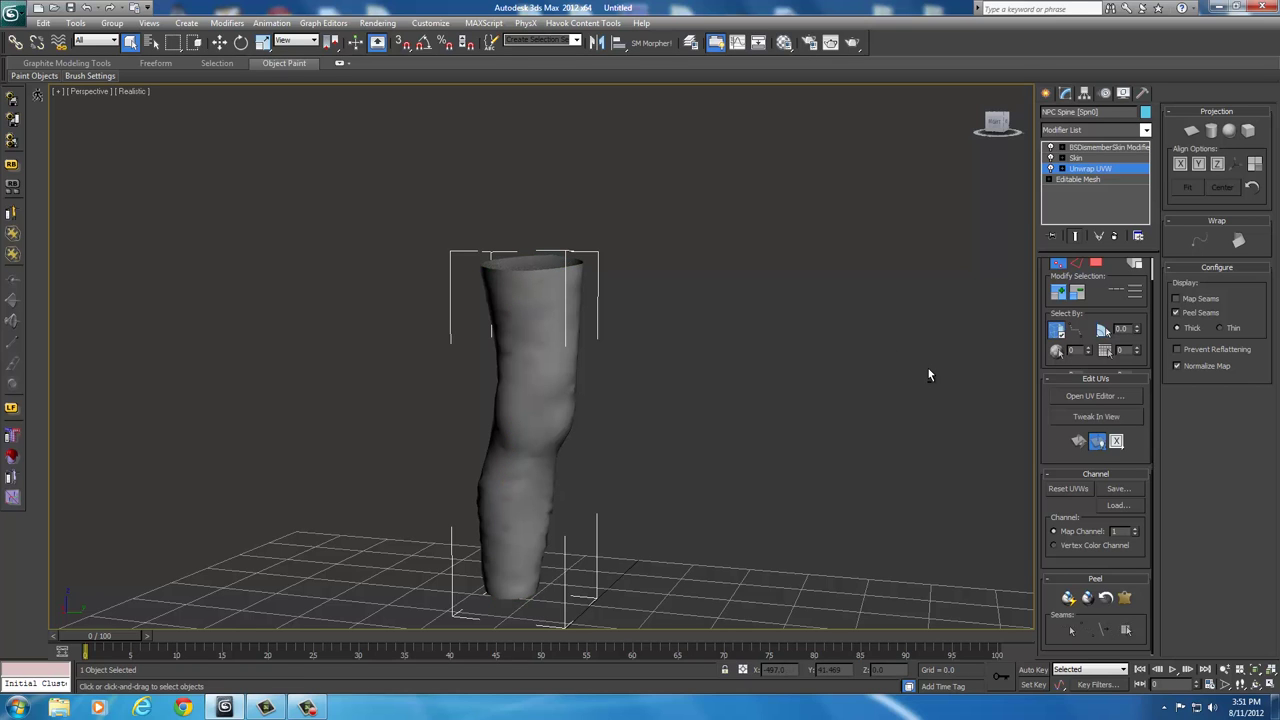
pyautogui.keyDown('alt'); pyautogui.moveTo(928, 375); pyautogui.dragTo(755, 389, button='middle'); pyautogui.keyUp('alt')
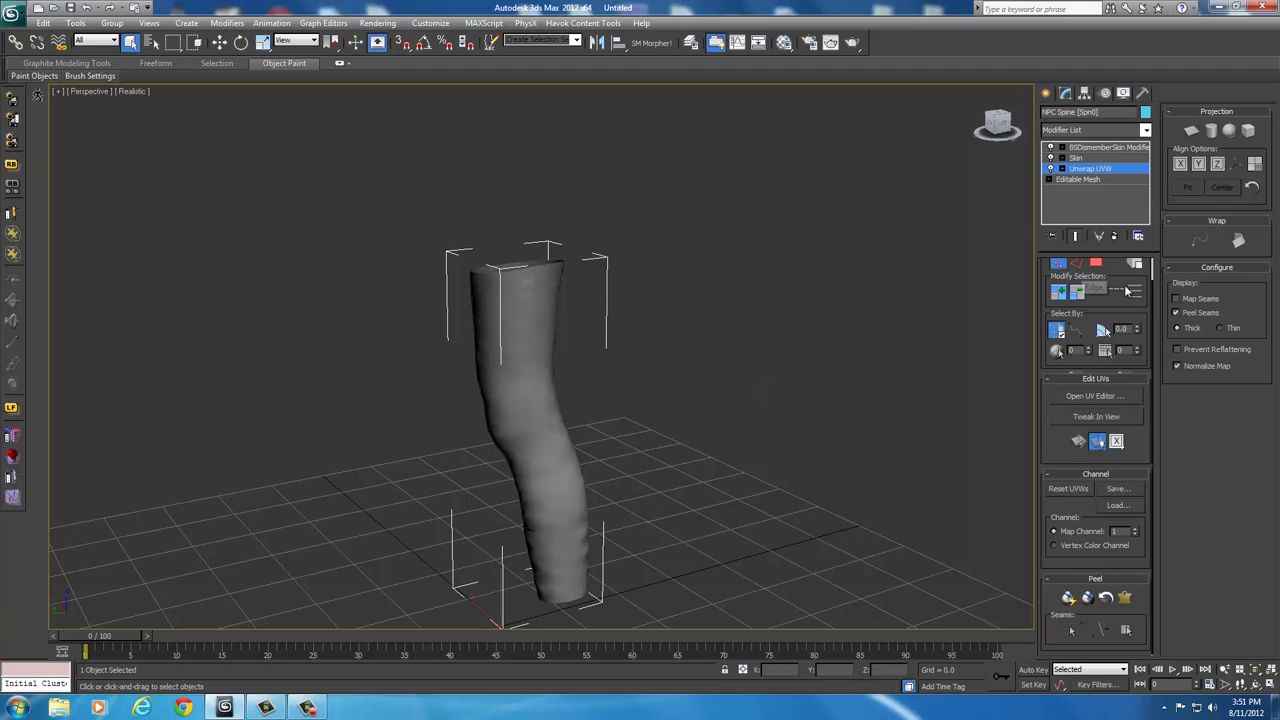
# - Switch Unwrap UVW to Edge sub-object mode and enable Point To Point Seams
pyautogui.scroll(2, 1078, 272)
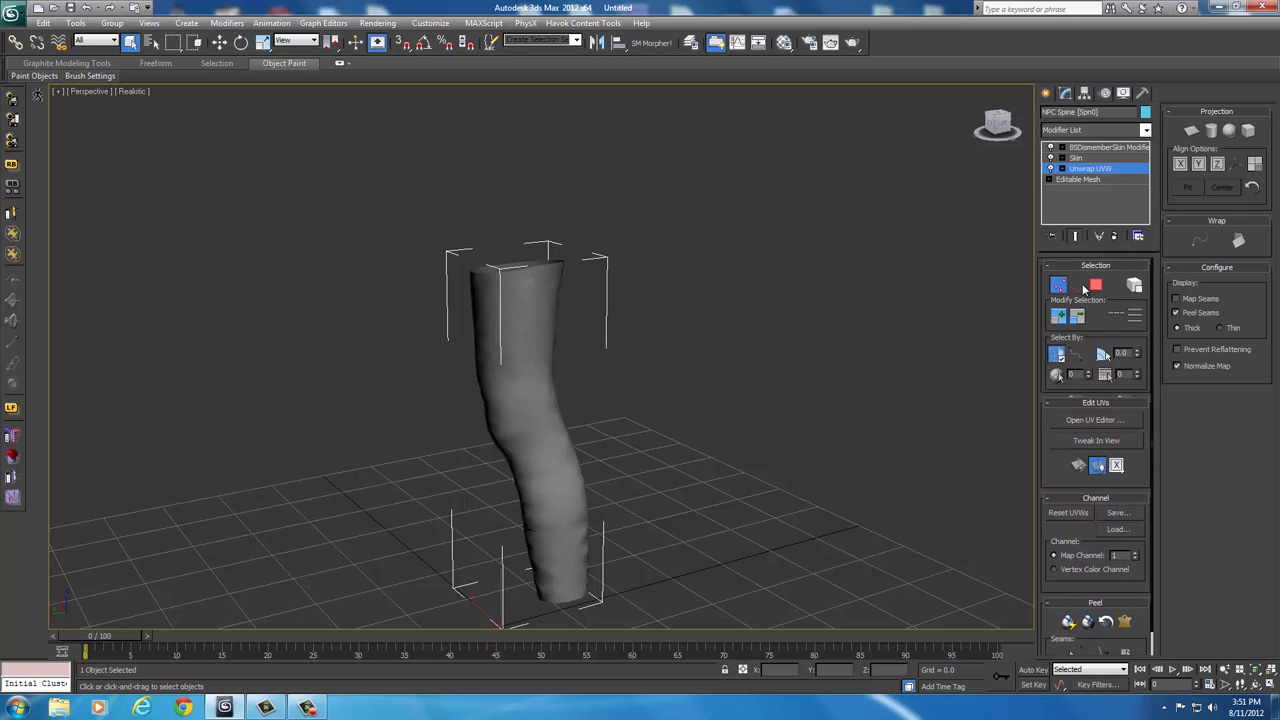
pyautogui.click(1079, 286)
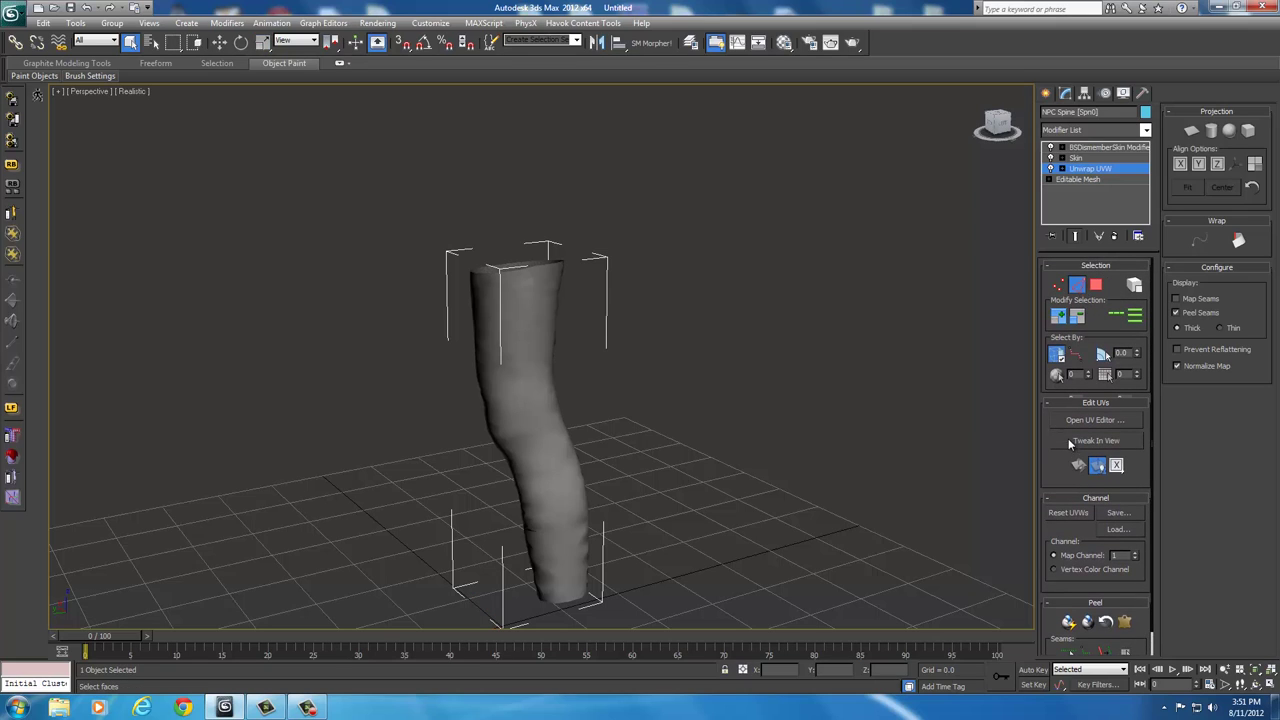
pyautogui.scroll(-2, 1049, 475)
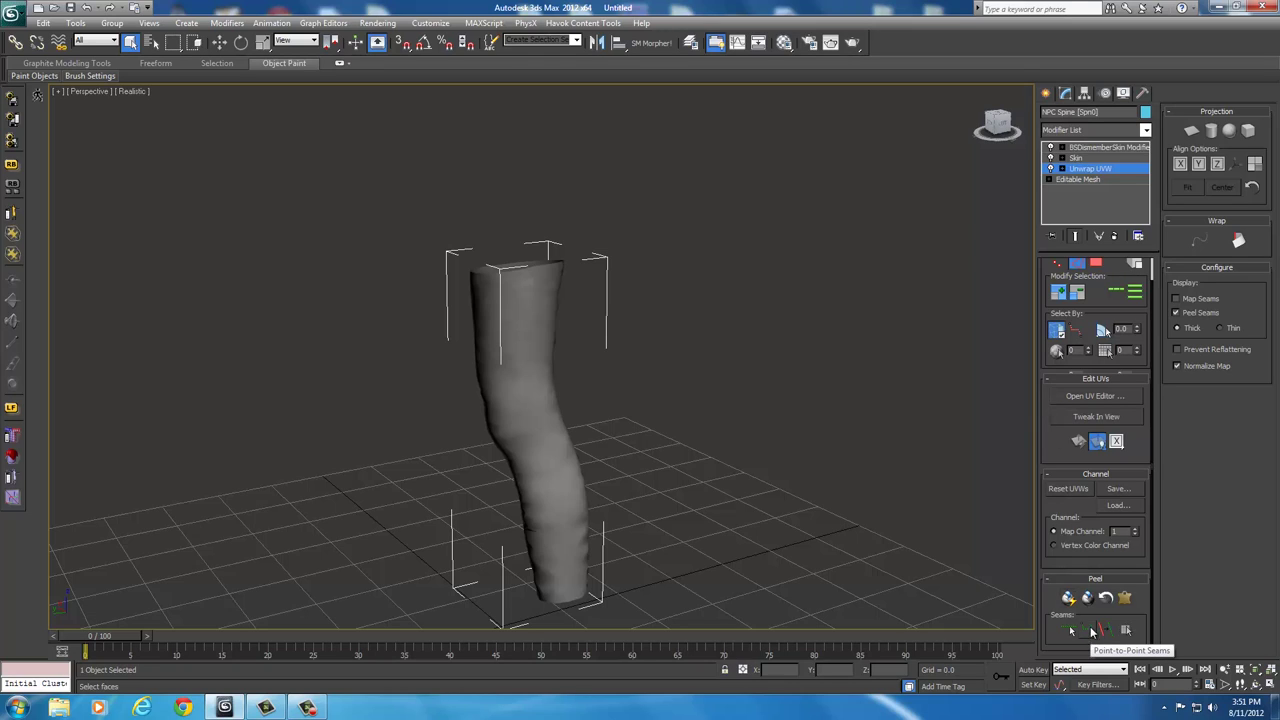
pyautogui.click(1095, 631)
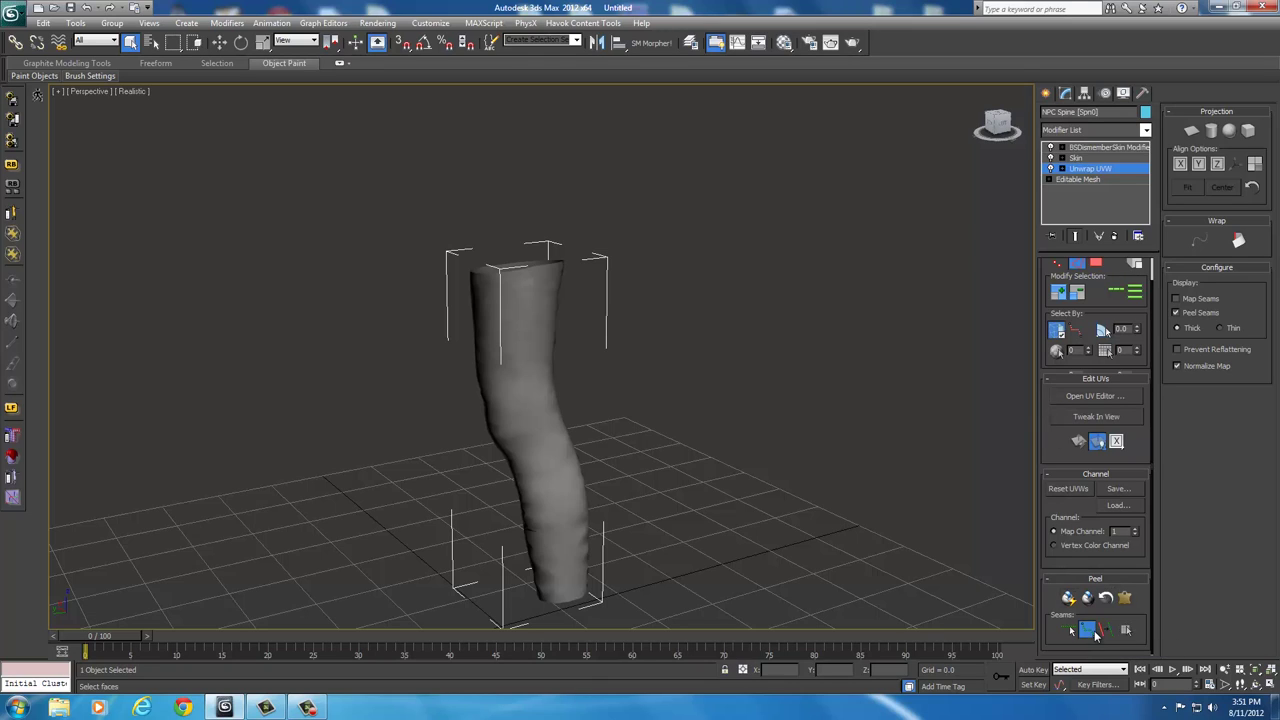
# - Start a point-to-point seam at the leg's top rim, re-angling the view around the leg
pyautogui.moveTo(834, 454); pyautogui.dragTo(771, 492, button='middle')
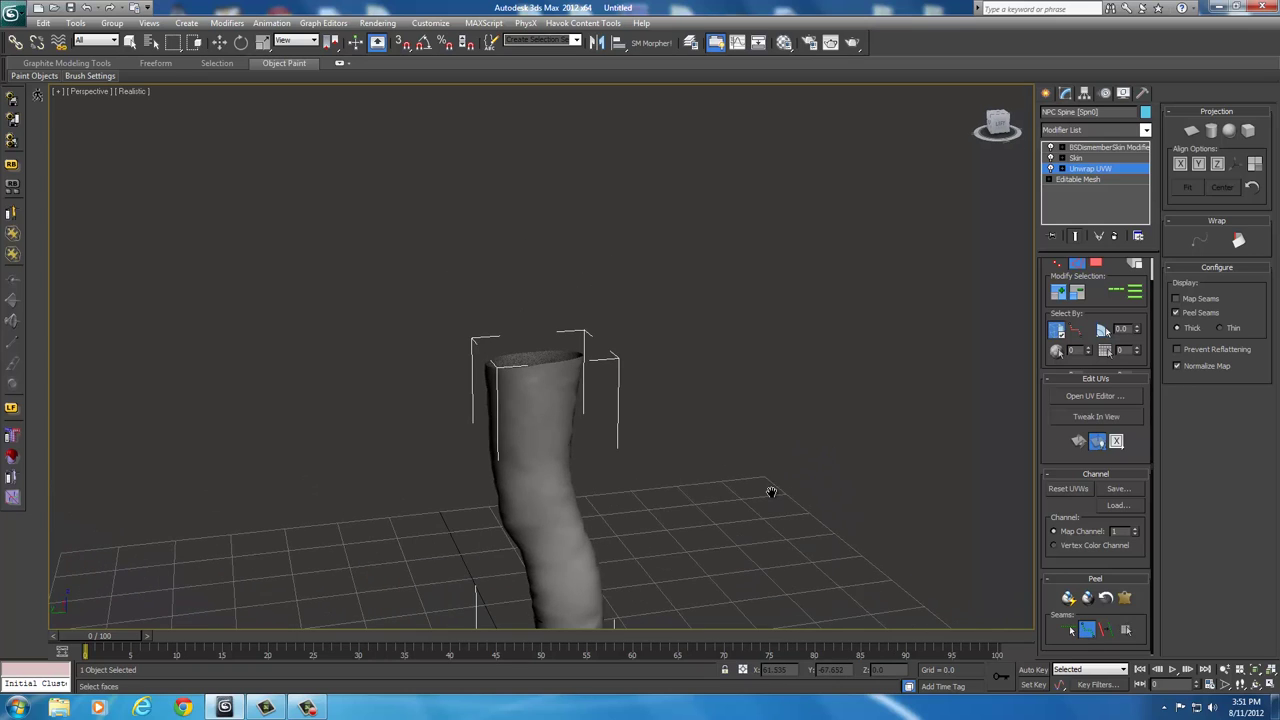
pyautogui.scroll(5, 765, 470)
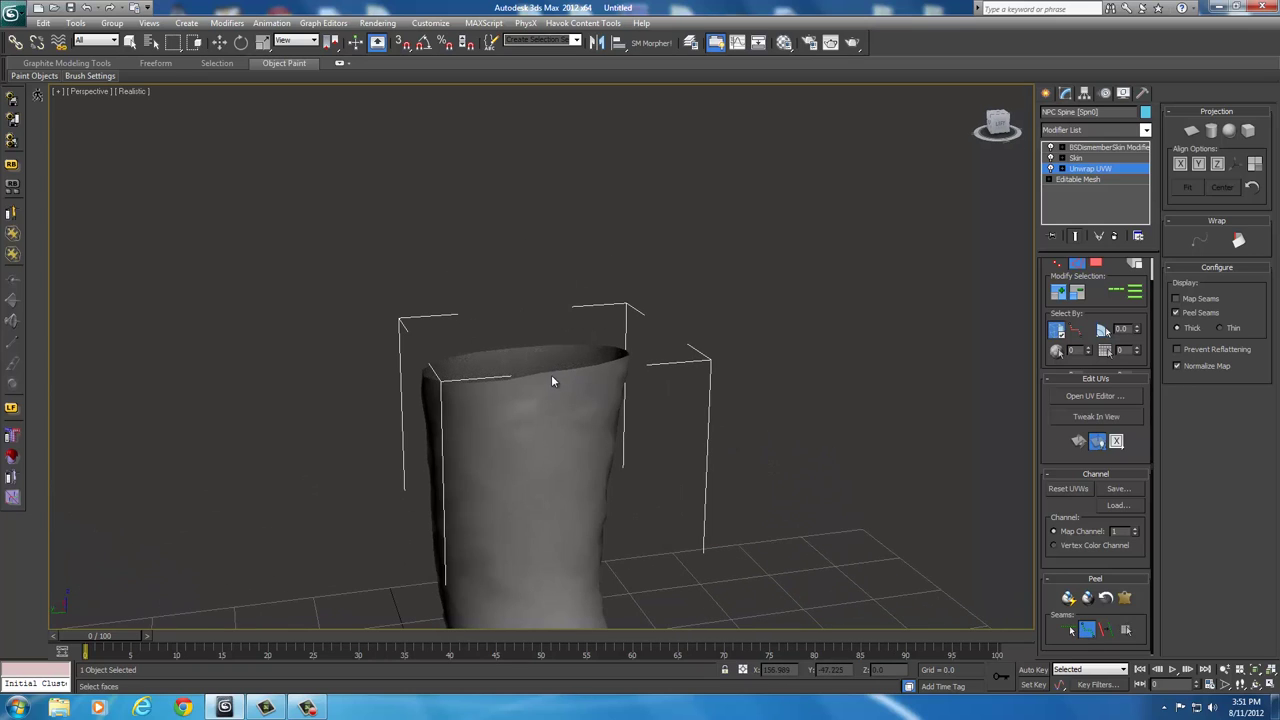
pyautogui.keyDown('alt'); pyautogui.moveTo(763, 516); pyautogui.dragTo(710, 430, button='middle'); pyautogui.keyUp('alt')
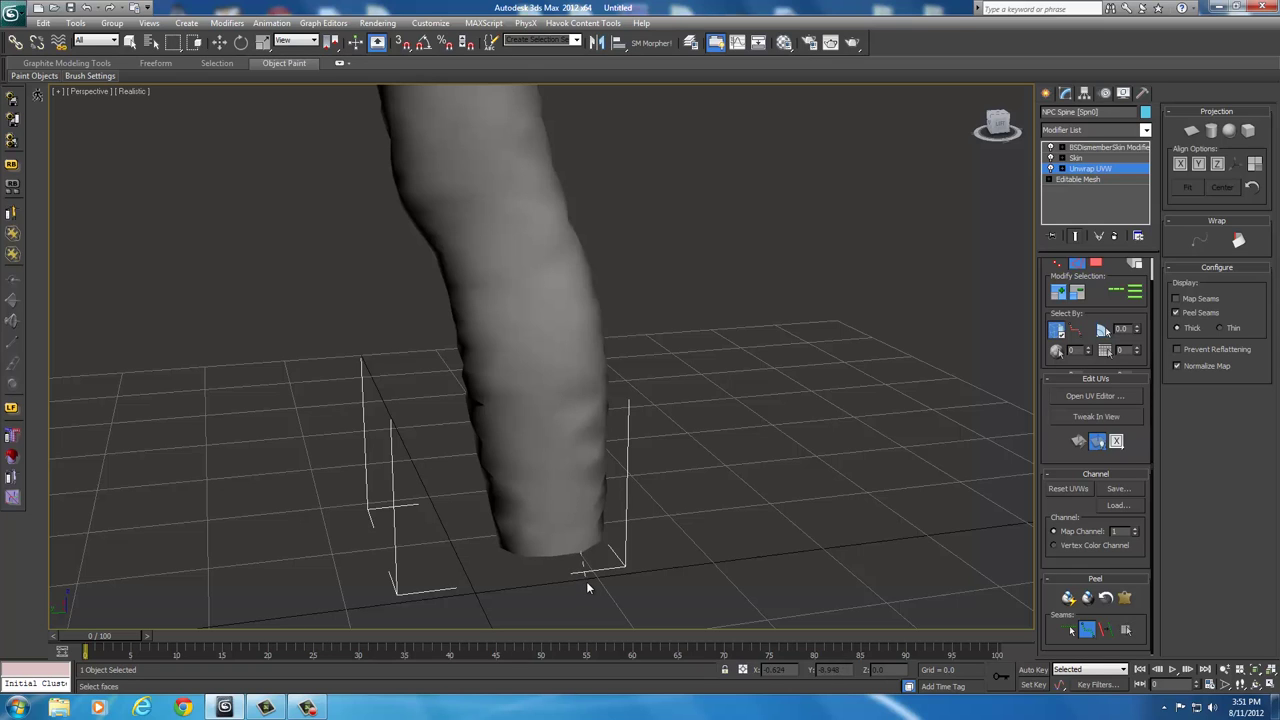
pyautogui.moveTo(732, 315); pyautogui.dragTo(783, 480, button='middle')
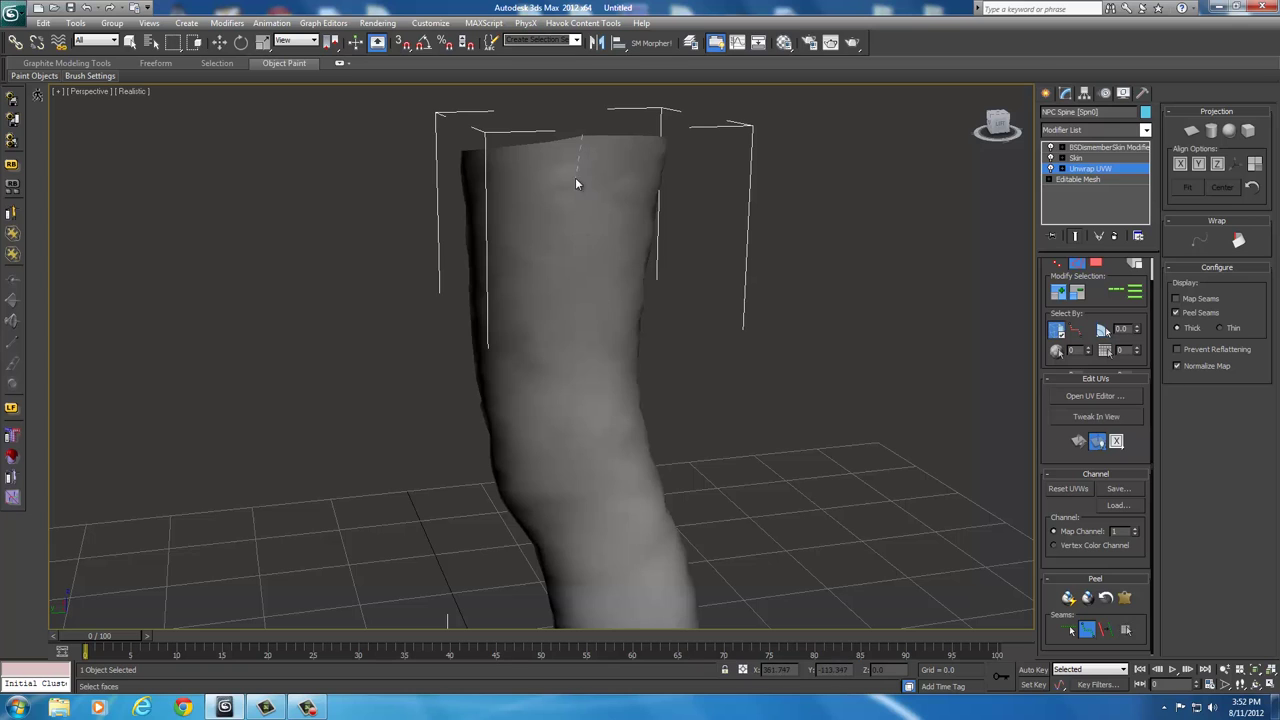
pyautogui.keyDown('alt'); pyautogui.moveTo(575, 177); pyautogui.dragTo(670, 445, button='middle'); pyautogui.keyUp('alt')
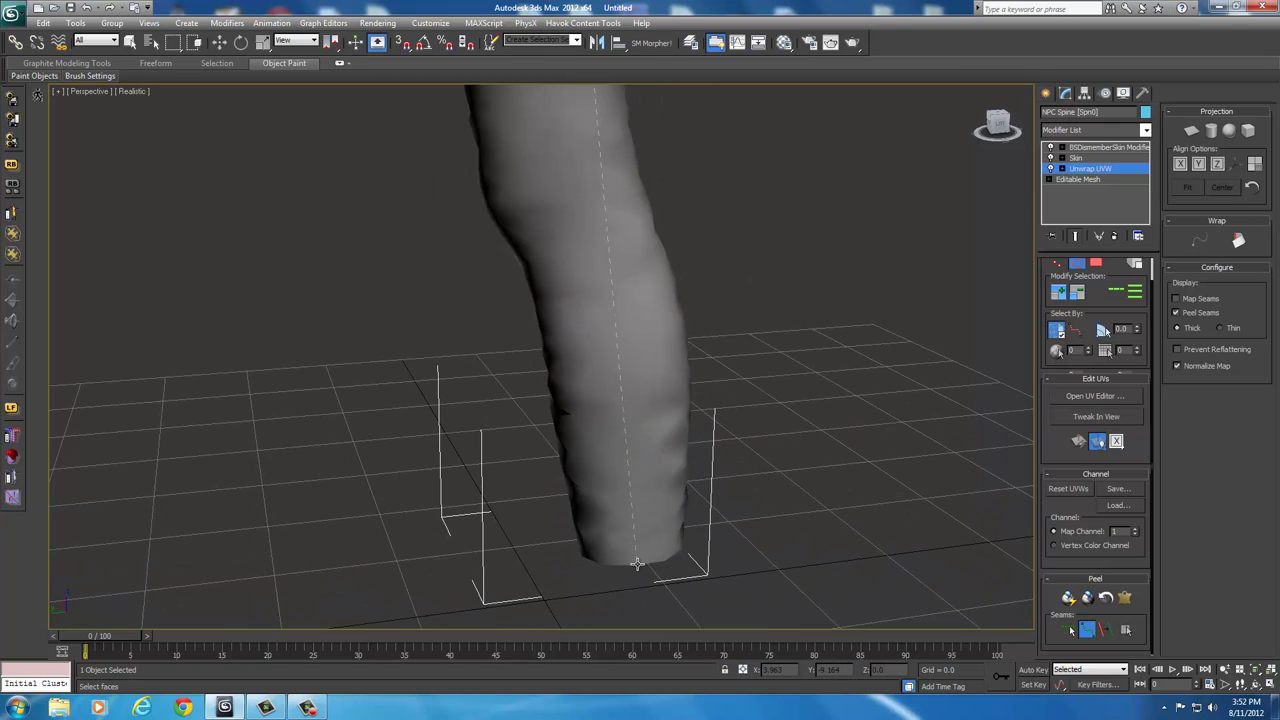
pyautogui.keyDown('alt'); pyautogui.moveTo(746, 520); pyautogui.dragTo(826, 309, button='middle'); pyautogui.keyUp('alt')
pyautogui.scroll(-5, 789, 360)
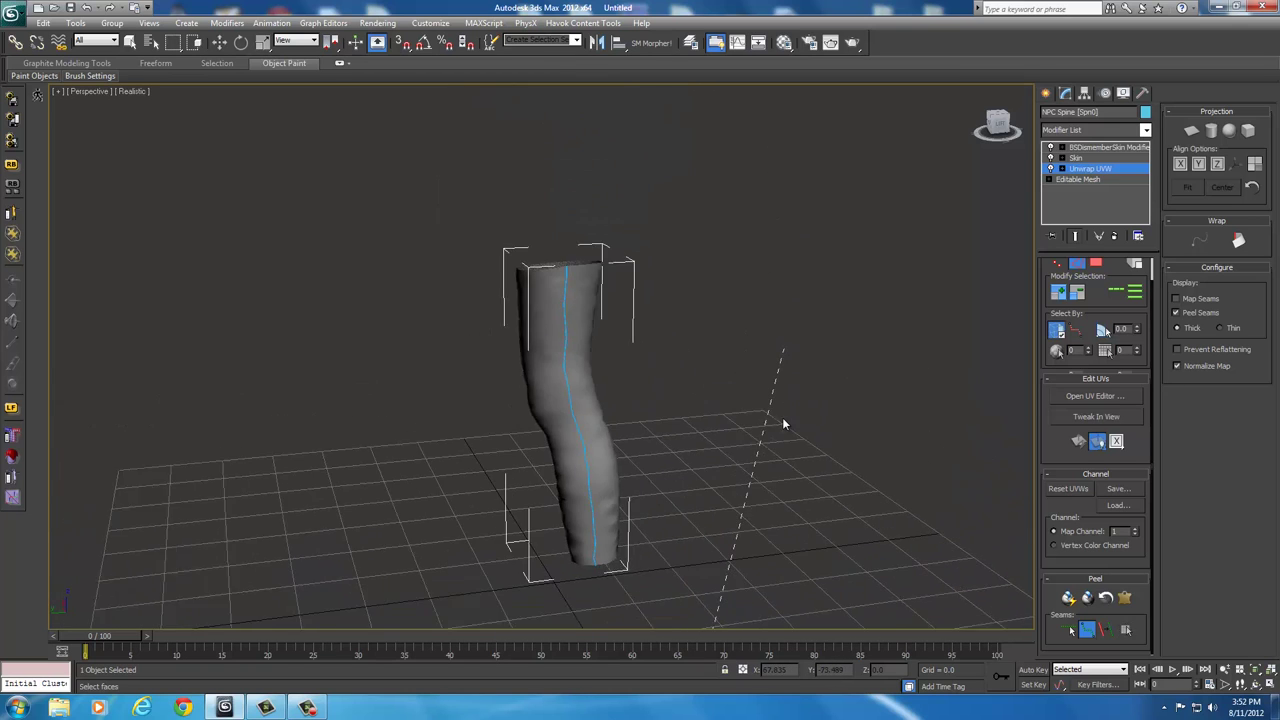
# - Extend the point-to-point seam from the top rim down the leg's front toward the knee
pyautogui.keyDown('alt'); pyautogui.moveTo(783, 424); pyautogui.dragTo(760, 412, button='middle'); pyautogui.keyUp('alt')
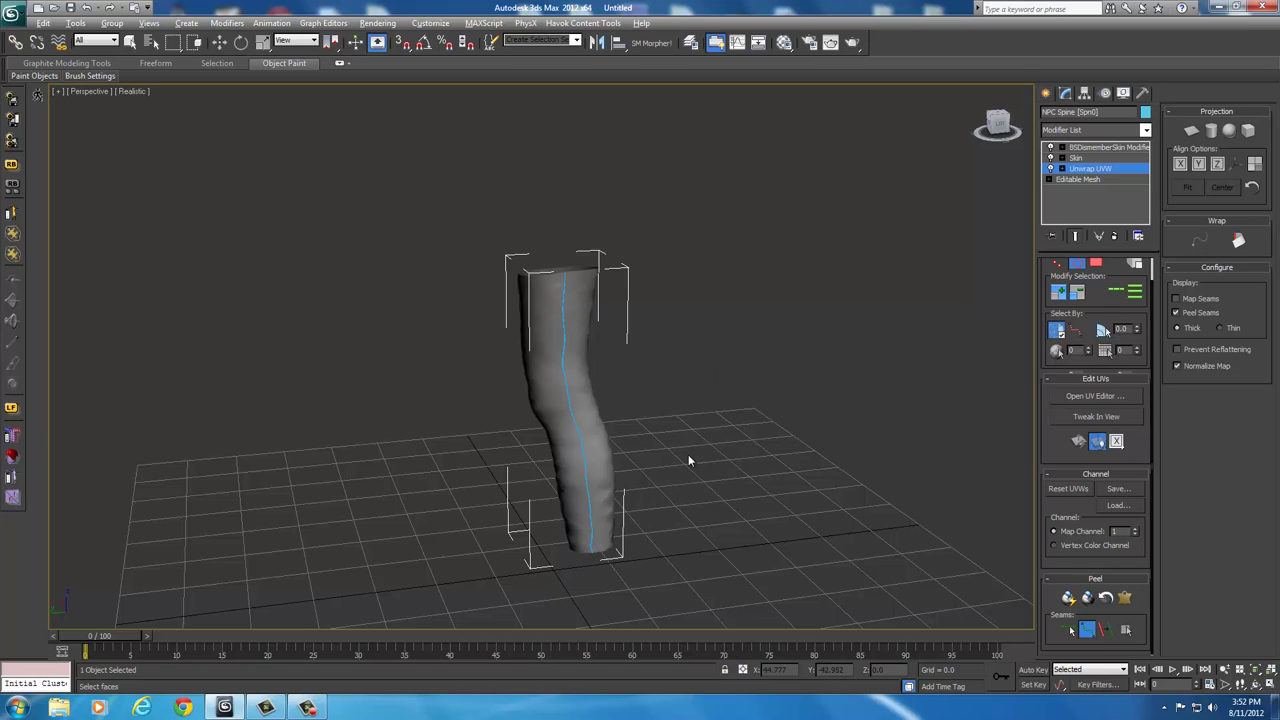
pyautogui.keyDown('alt'); pyautogui.moveTo(688, 461); pyautogui.dragTo(741, 475, button='middle'); pyautogui.keyUp('alt')
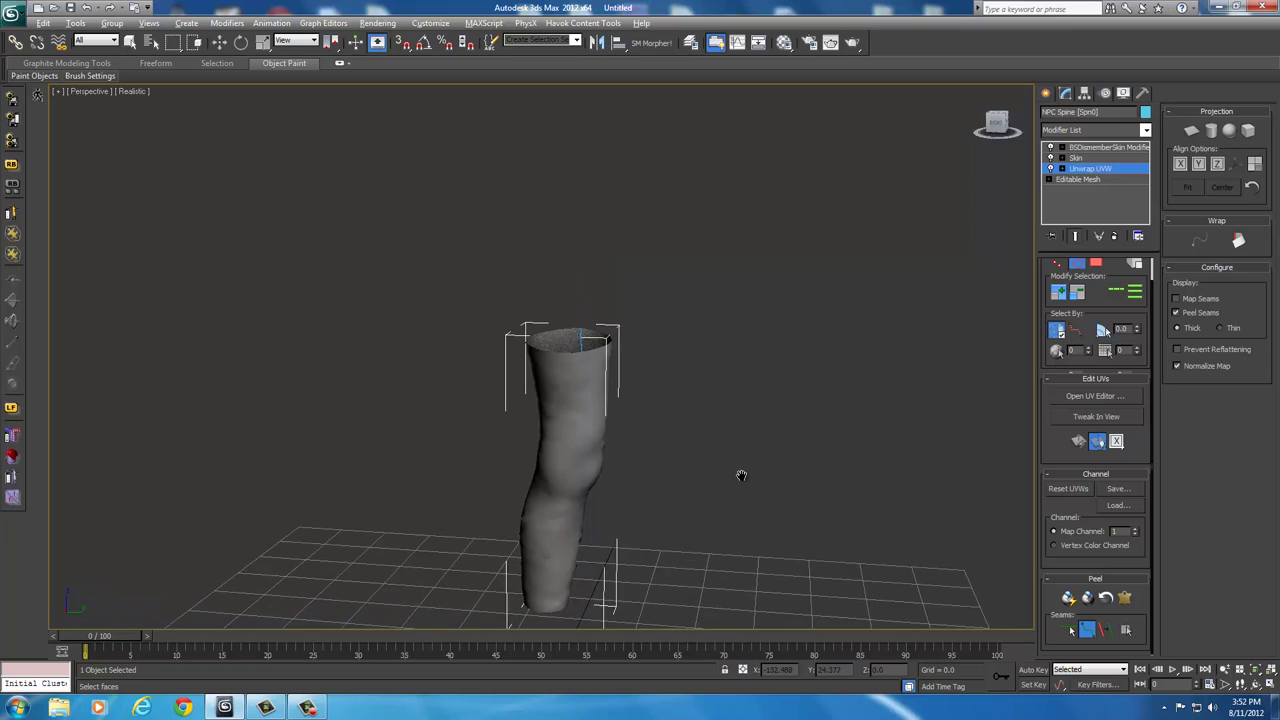
pyautogui.scroll(4, 742, 428)
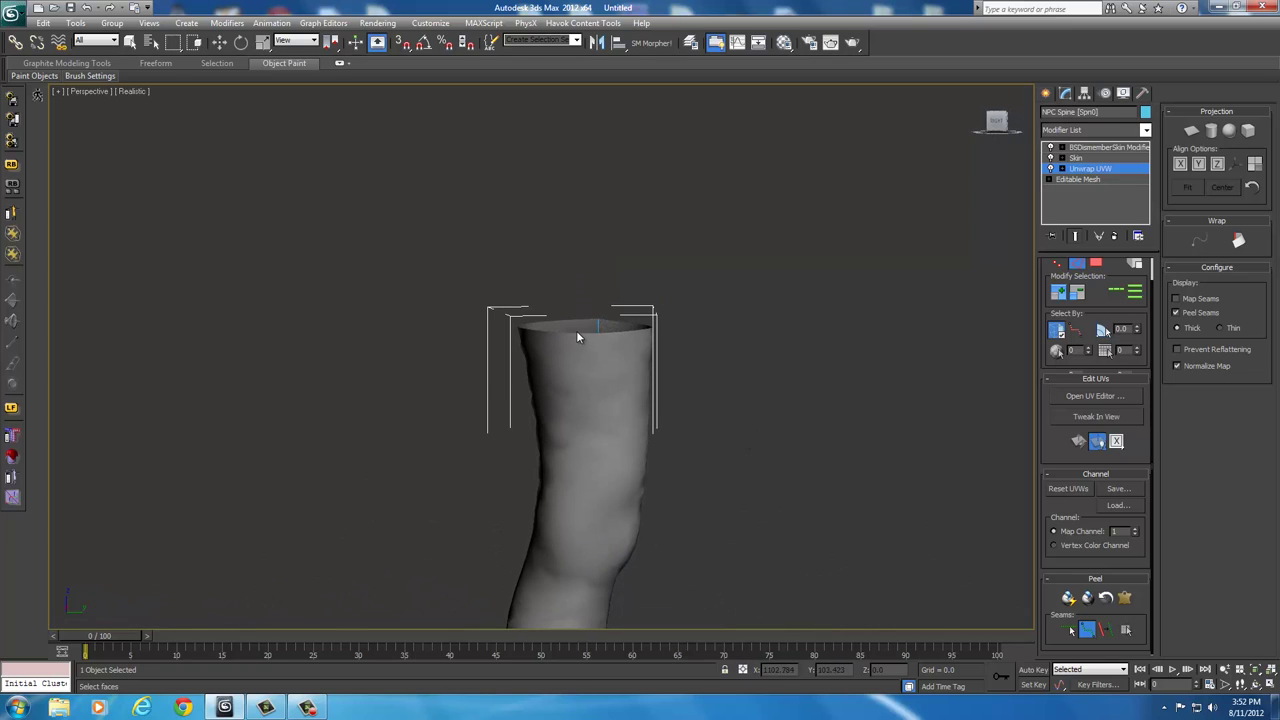
pyautogui.keyDown('alt'); pyautogui.moveTo(666, 380); pyautogui.dragTo(667, 399, button='middle'); pyautogui.keyUp('alt')
pyautogui.scroll(3, 697, 400)
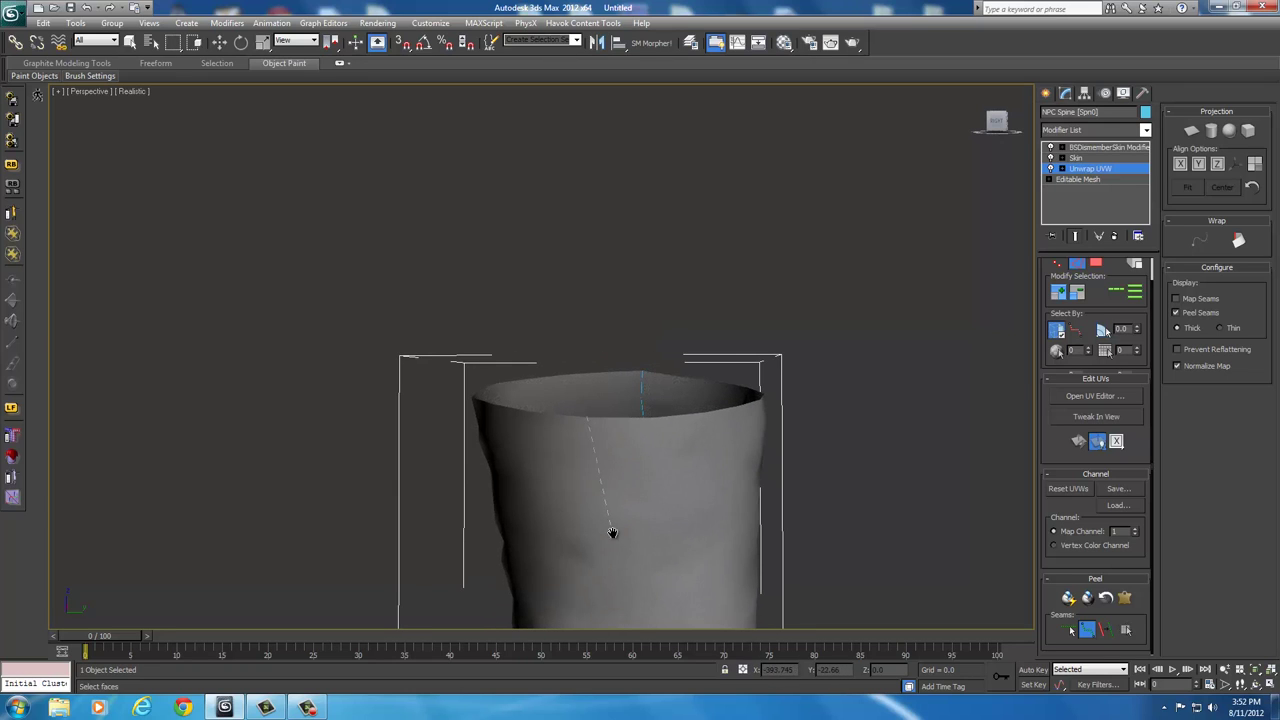
pyautogui.moveTo(613, 532); pyautogui.dragTo(611, 349, button='middle')
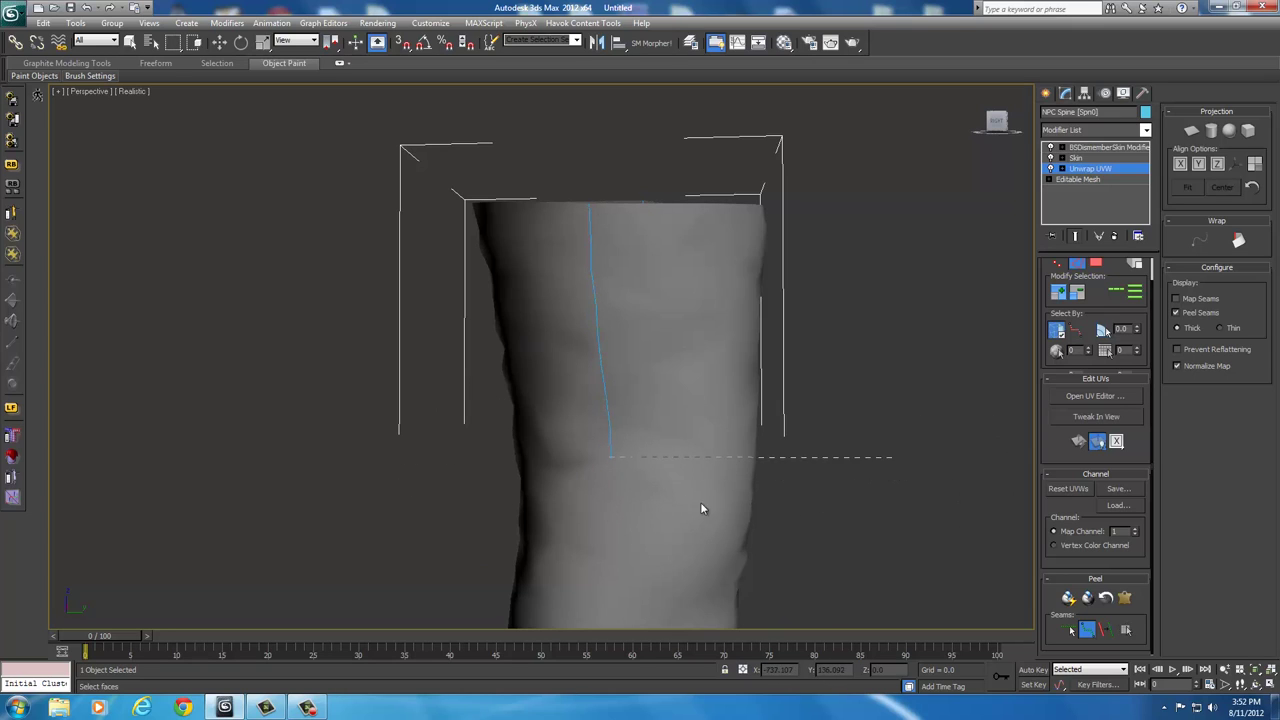
pyautogui.moveTo(795, 546); pyautogui.dragTo(792, 335, button='middle')
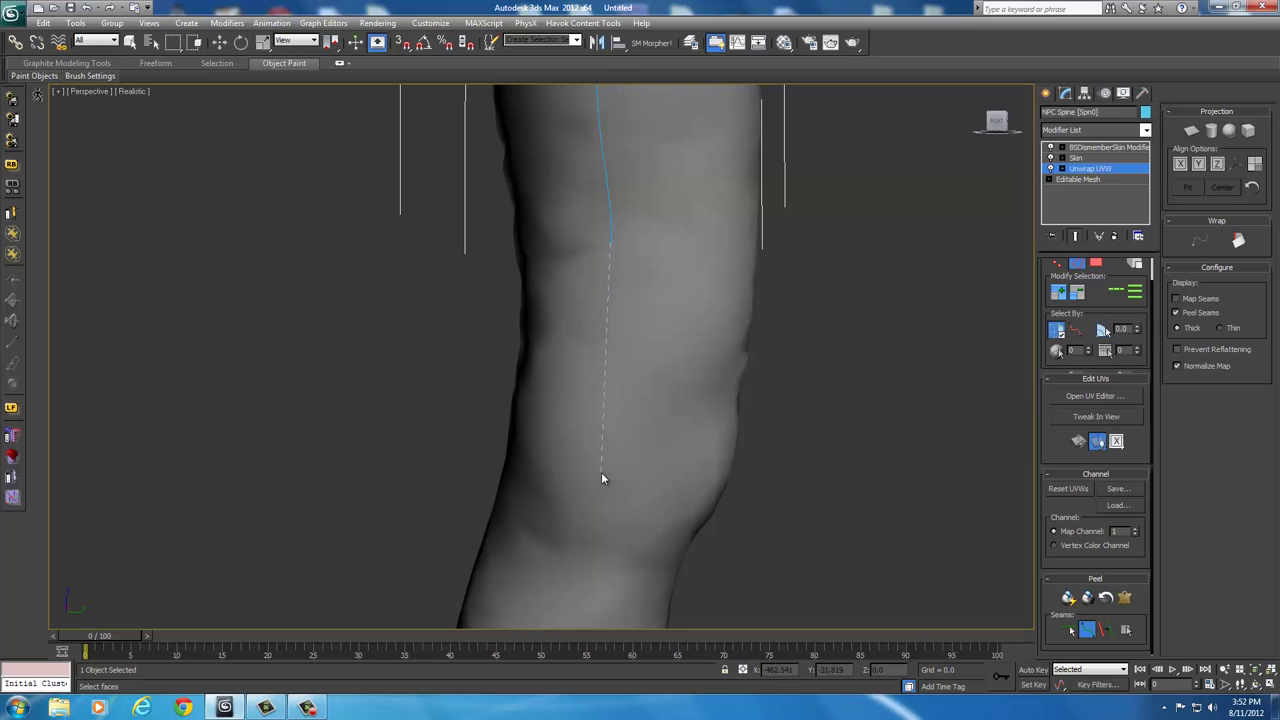
pyautogui.click(135, 93)
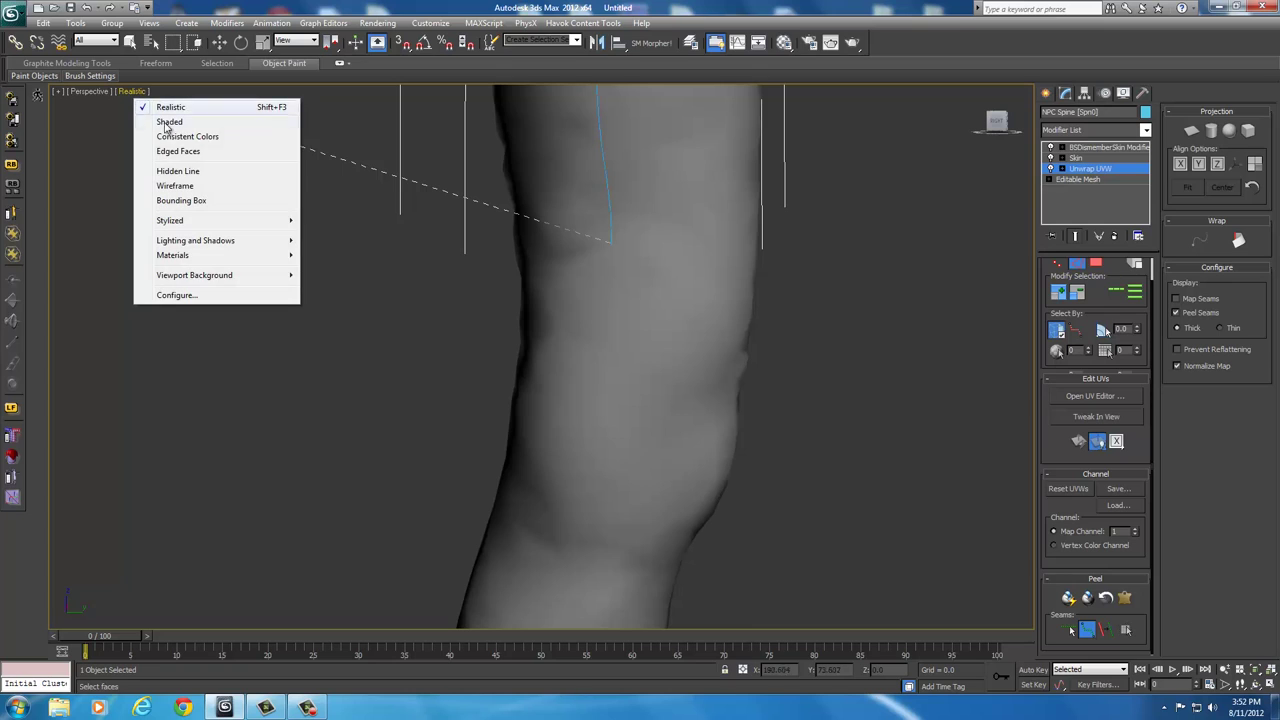
# - Switch the viewport to Hidden Line and inspect the leg's wireframe edges from several angles
pyautogui.click(178, 171)
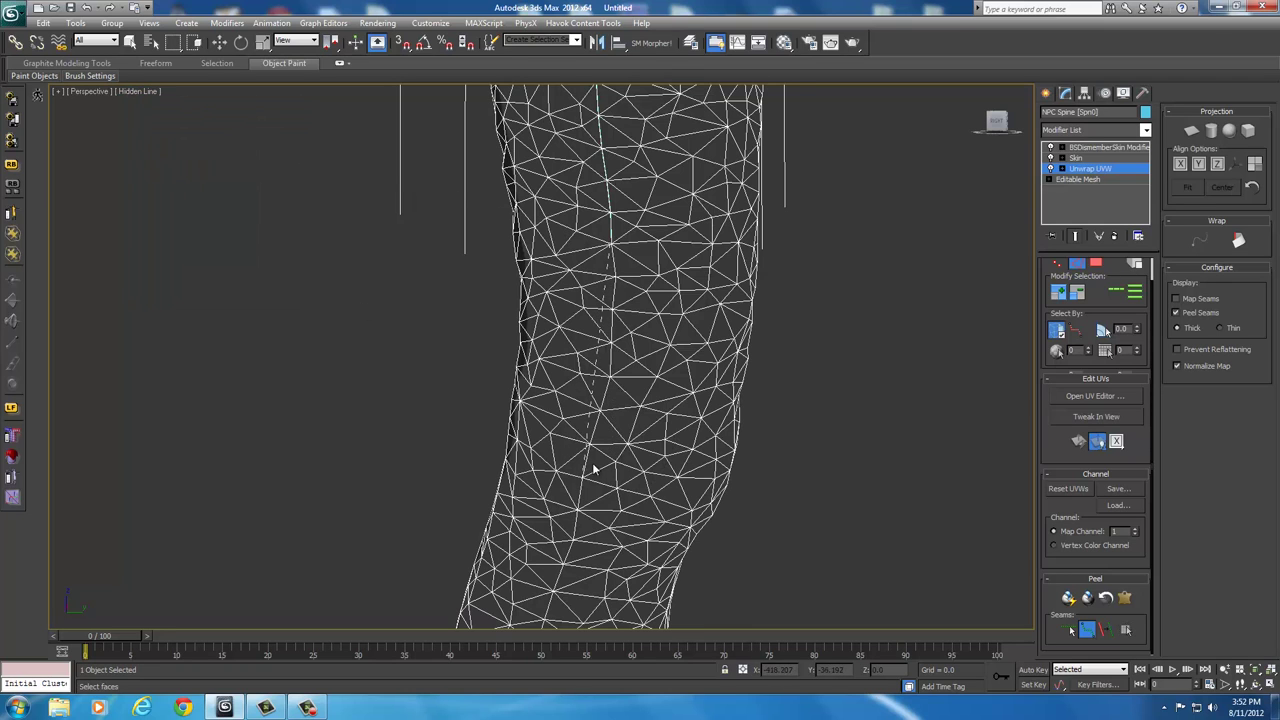
pyautogui.keyDown('alt'); pyautogui.moveTo(630, 490); pyautogui.dragTo(655, 479, button='middle'); pyautogui.keyUp('alt')
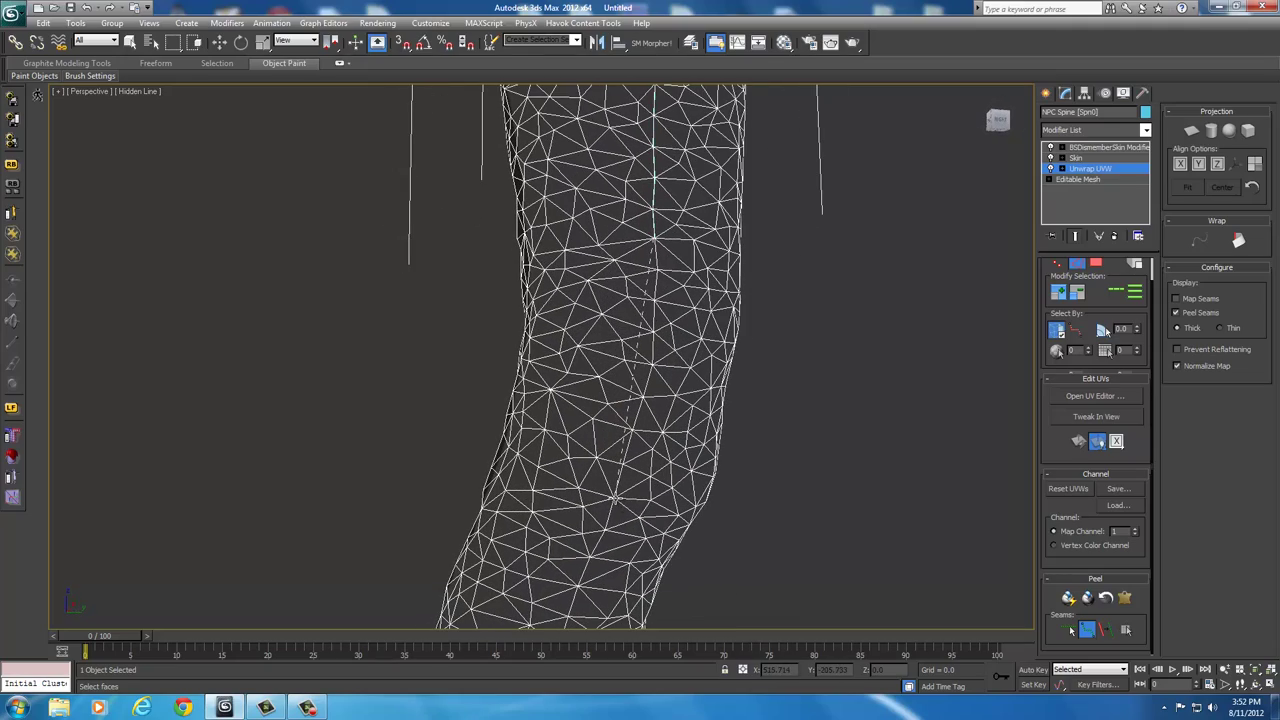
pyautogui.moveTo(775, 307); pyautogui.dragTo(766, 306, button='middle')
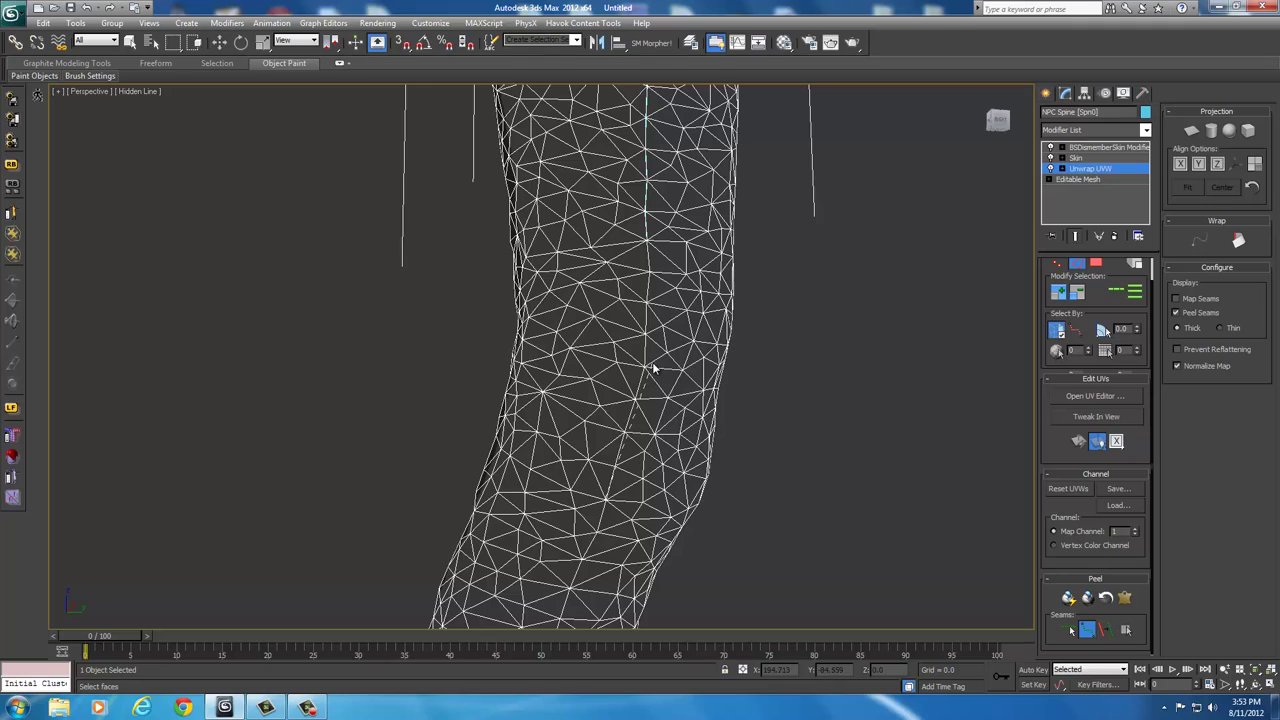
pyautogui.scroll(10, 675, 343)
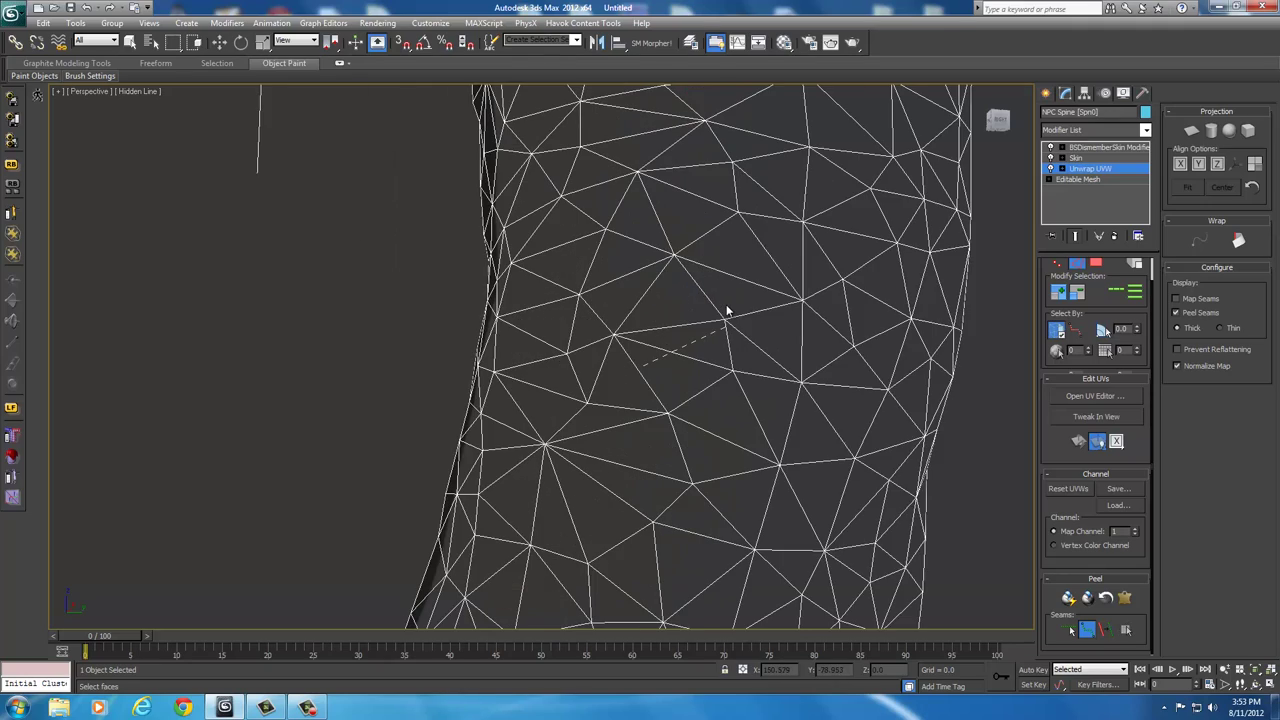
pyautogui.moveTo(744, 378); pyautogui.dragTo(635, 484, button='middle')
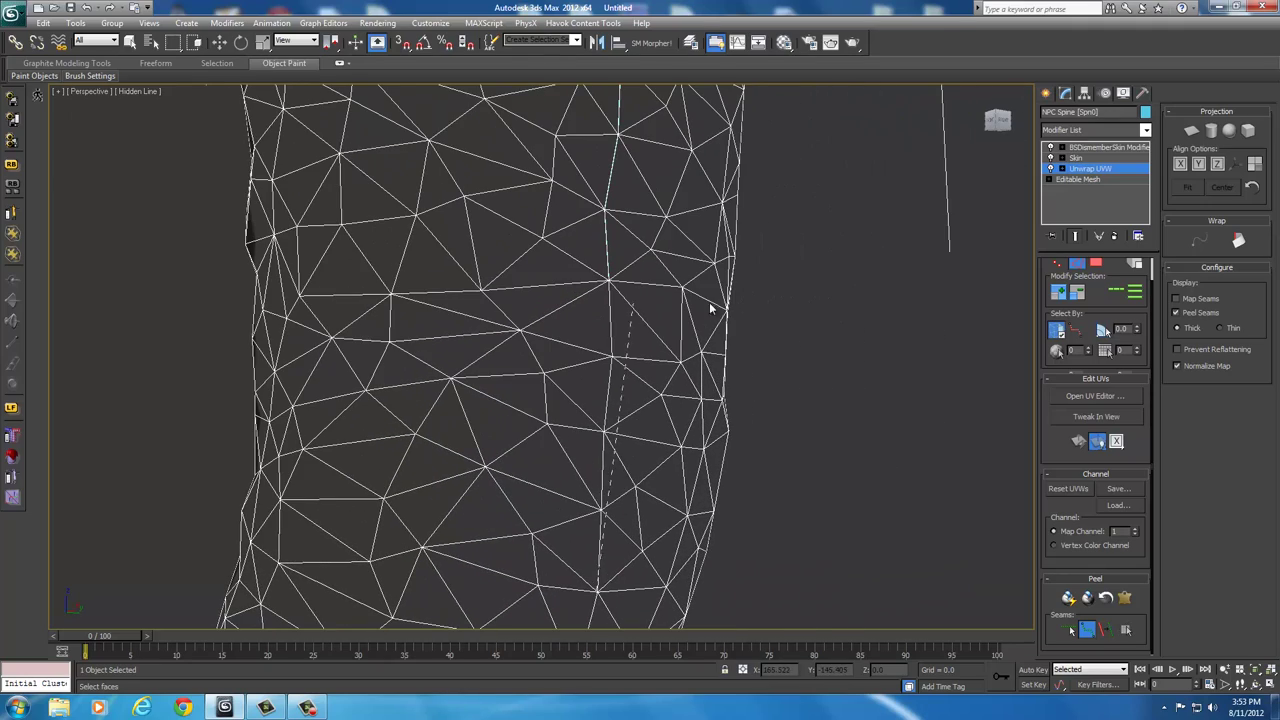
pyautogui.scroll(5, 843, 290)
pyautogui.scroll(-8, 843, 300)
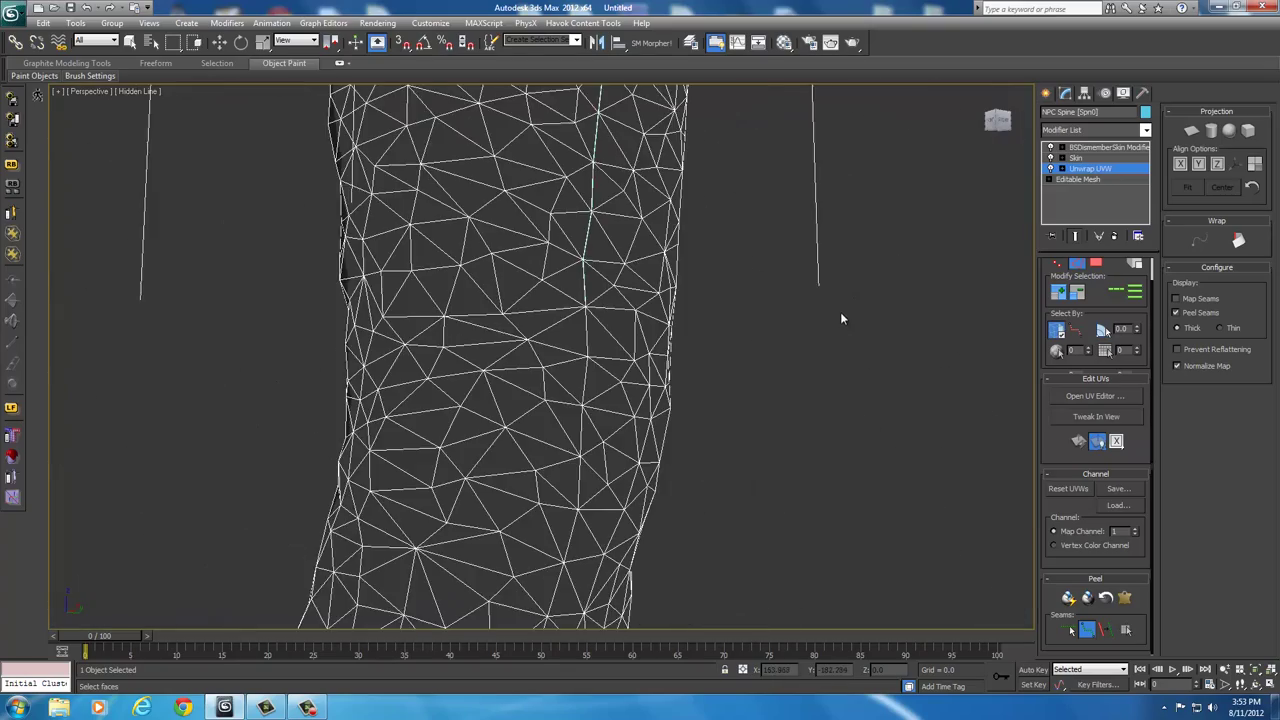
pyautogui.keyDown('alt'); pyautogui.moveTo(843, 317); pyautogui.dragTo(732, 302, button='middle'); pyautogui.keyUp('alt')
pyautogui.keyDown('alt'); pyautogui.moveTo(506, 272); pyautogui.dragTo(531, 277, button='middle'); pyautogui.keyUp('alt')
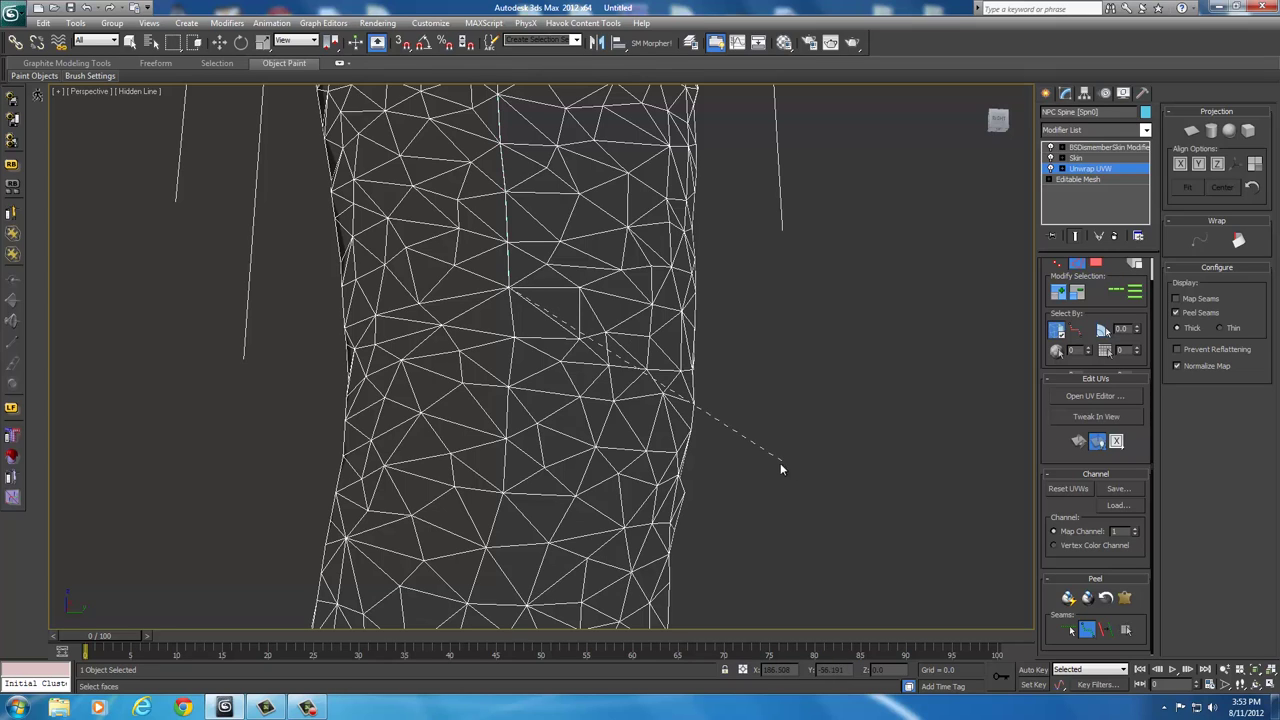
# - Return to Realistic shading and finish the seam at the leg's bottom rim
pyautogui.click(143, 92)
pyautogui.click(155, 107)
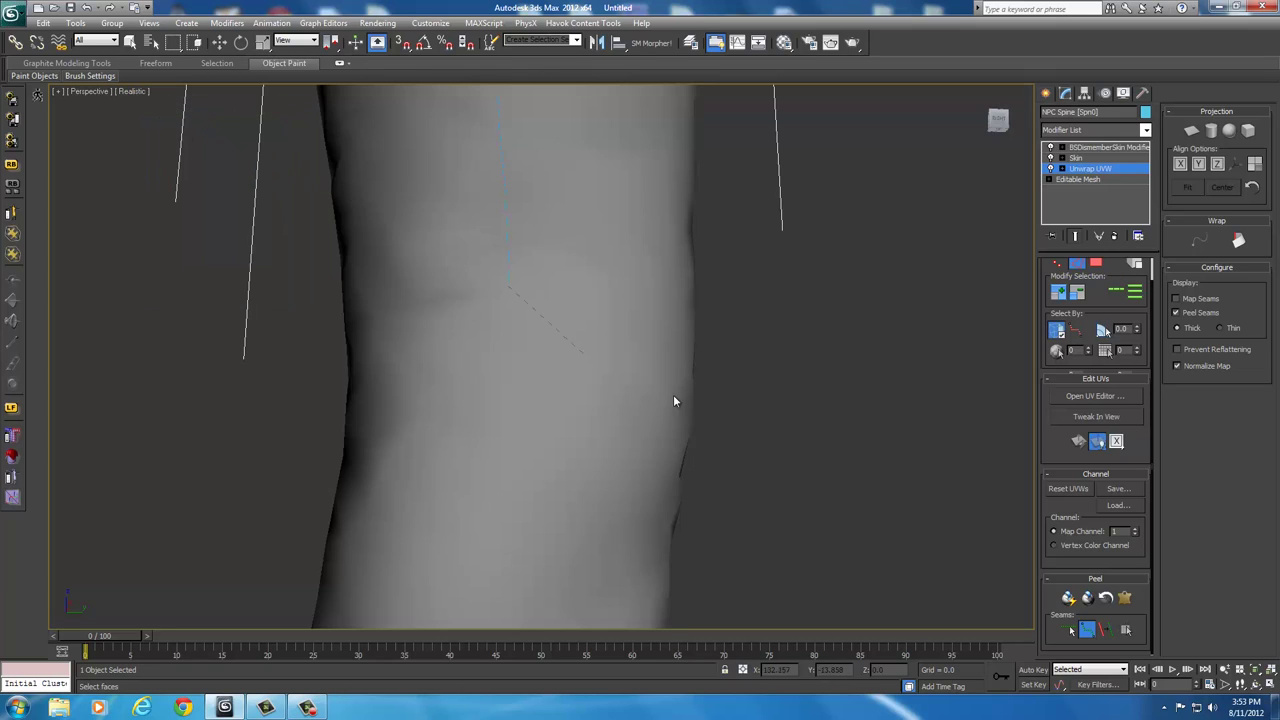
pyautogui.moveTo(674, 400)
pyautogui.keyDown('alt'); pyautogui.mouseDown(button='middle')
pyautogui.moveTo(766, 480)
pyautogui.moveTo(759, 463)
pyautogui.moveTo(723, 466)
pyautogui.moveTo(706, 494)
pyautogui.moveTo(695, 421)
pyautogui.moveTo(512, 478)
pyautogui.mouseUp(button='middle'); pyautogui.keyUp('alt')
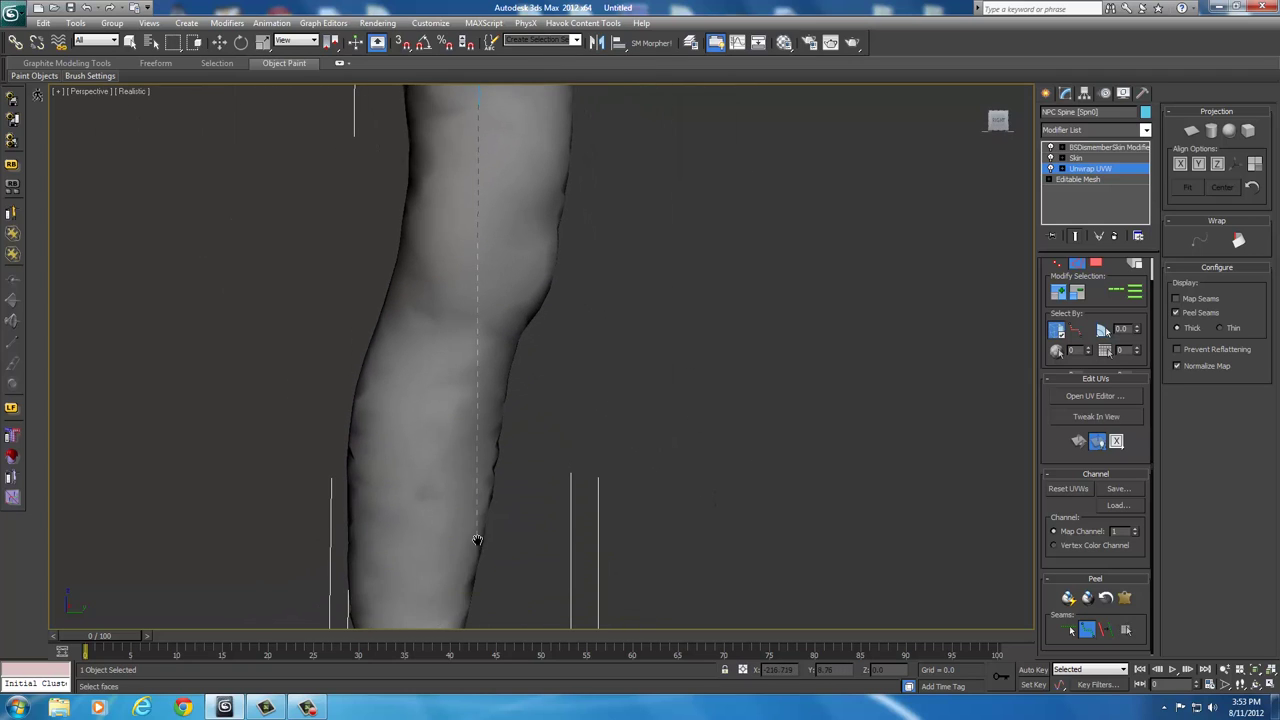
pyautogui.keyDown('alt'); pyautogui.moveTo(477, 540); pyautogui.dragTo(421, 568, button='middle'); pyautogui.keyUp('alt')
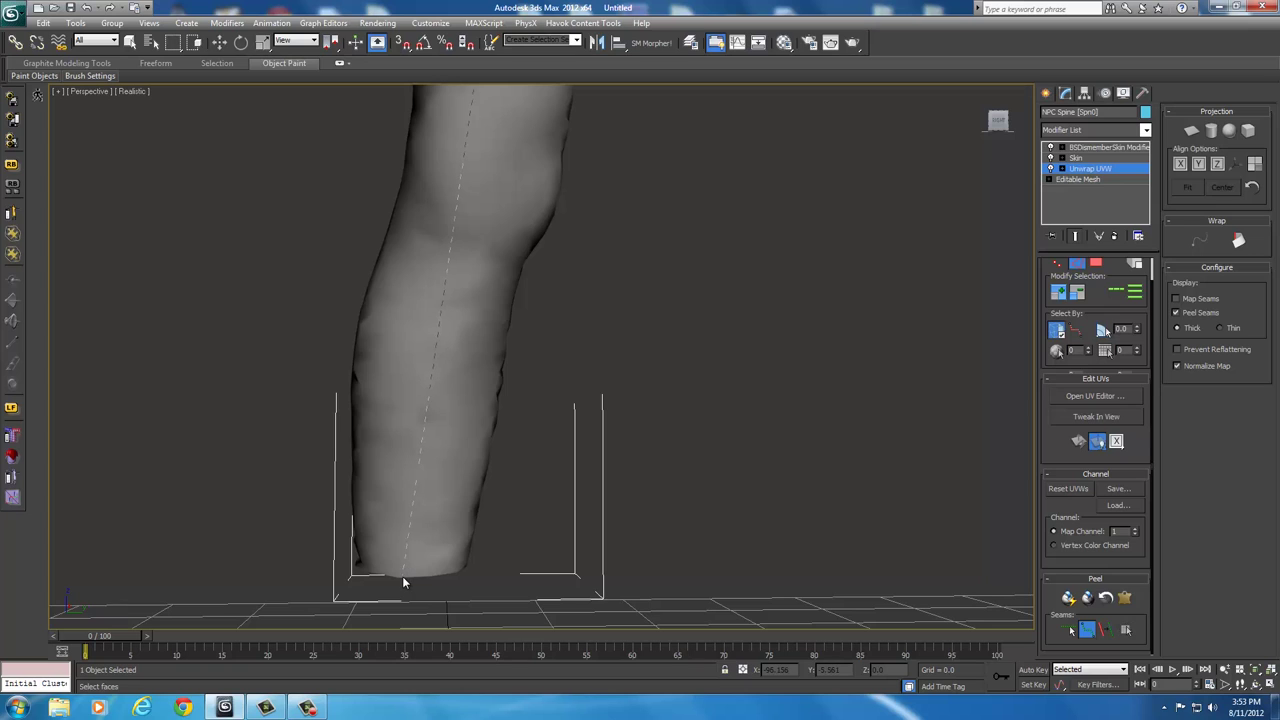
pyautogui.moveTo(708, 331); pyautogui.dragTo(685, 535, button='middle')
pyautogui.scroll(-5, 677, 560)
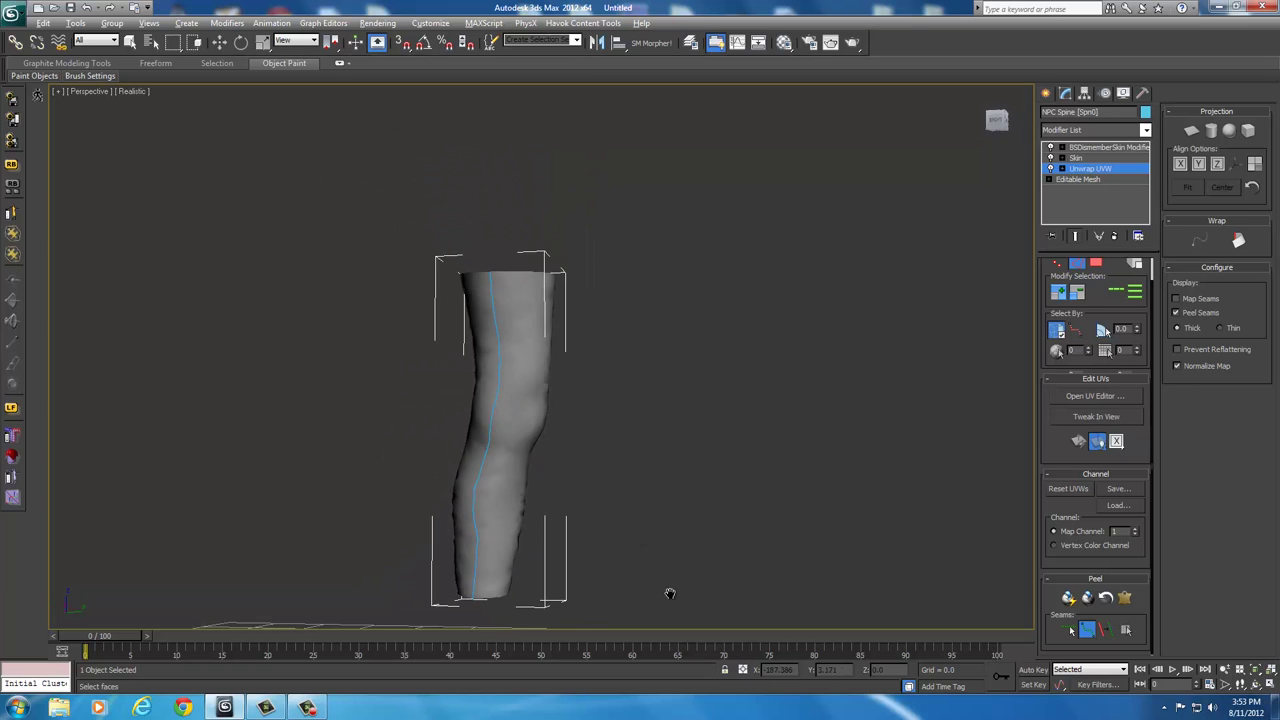
pyautogui.keyDown('alt'); pyautogui.moveTo(669, 591); pyautogui.dragTo(593, 328, button='middle'); pyautogui.keyUp('alt')
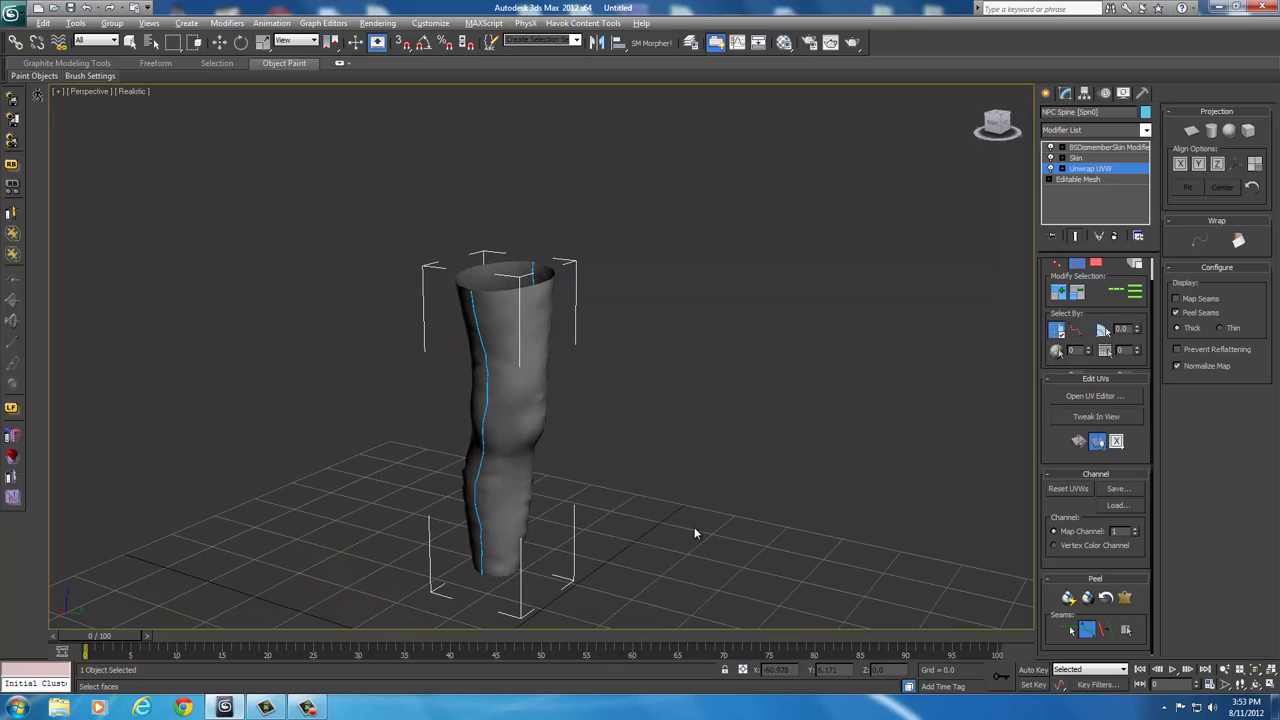
pyautogui.keyDown('alt'); pyautogui.moveTo(694, 527); pyautogui.dragTo(694, 434, button='middle'); pyautogui.keyUp('alt')
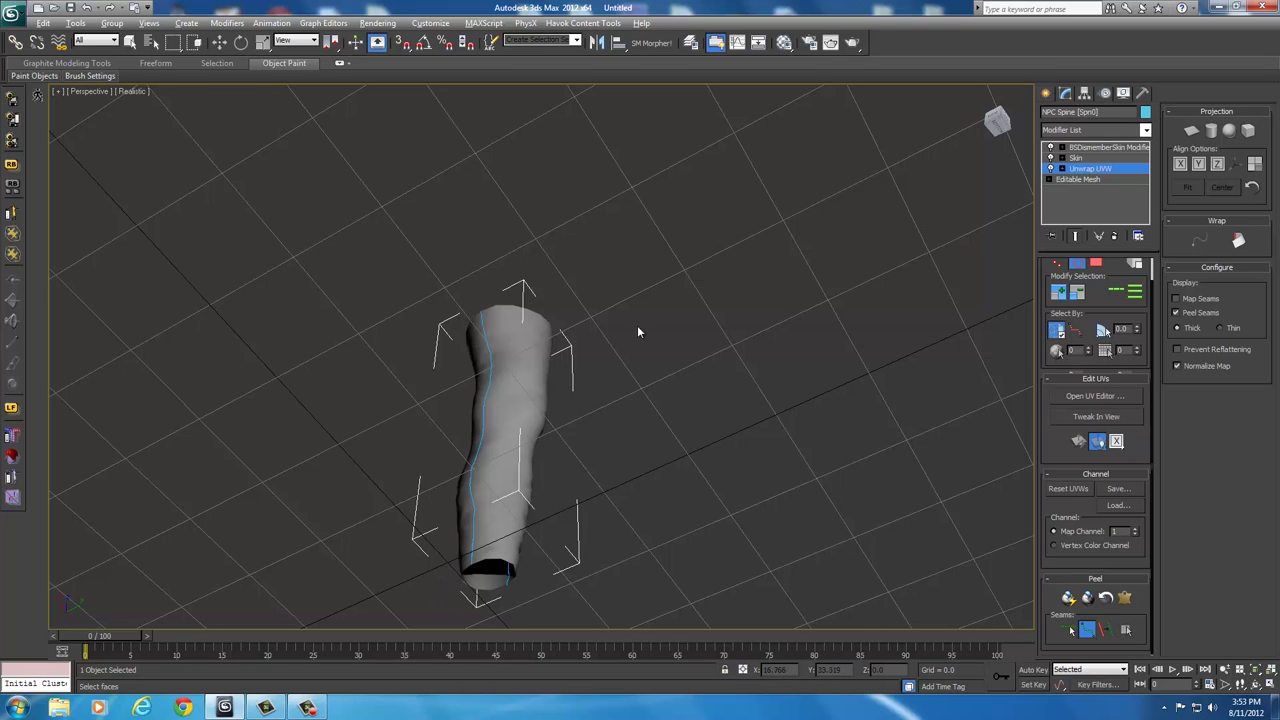
pyautogui.keyDown('alt'); pyautogui.moveTo(637, 328); pyautogui.dragTo(679, 369, button='middle'); pyautogui.keyUp('alt')
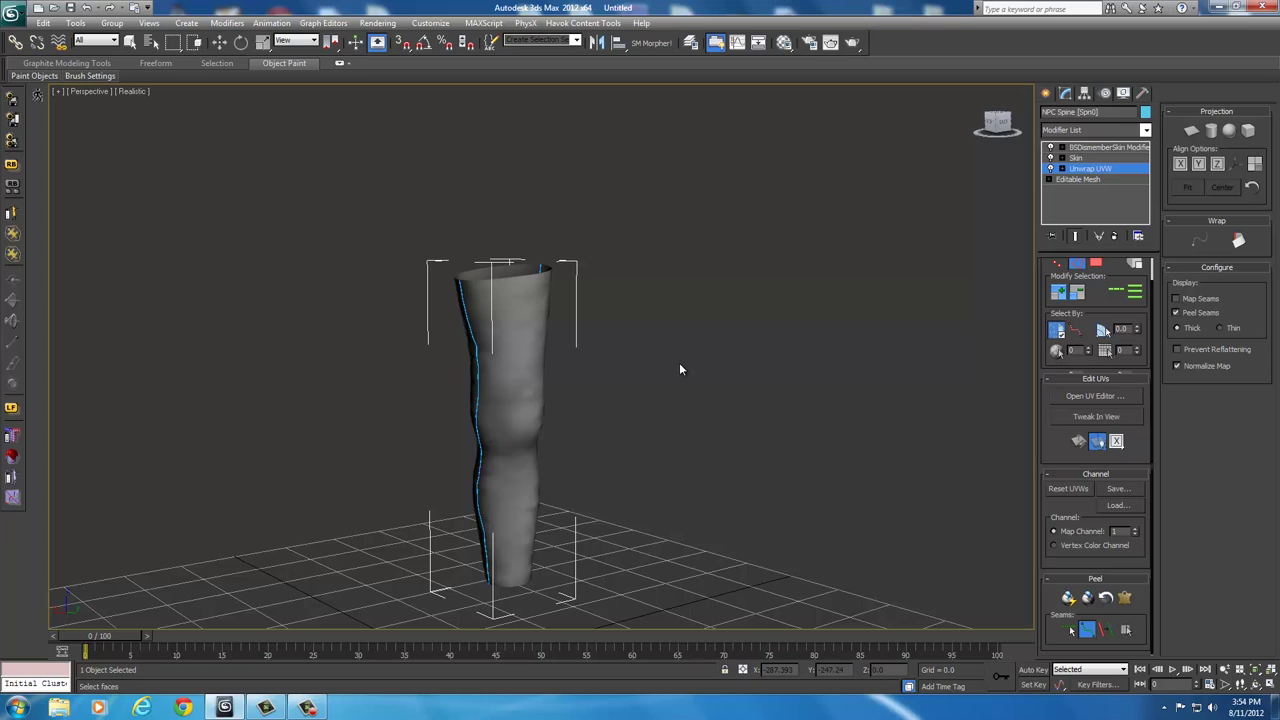
pyautogui.keyDown('alt'); pyautogui.moveTo(732, 400); pyautogui.dragTo(744, 425, button='middle'); pyautogui.keyUp('alt')
pyautogui.scroll(3, 660, 370)
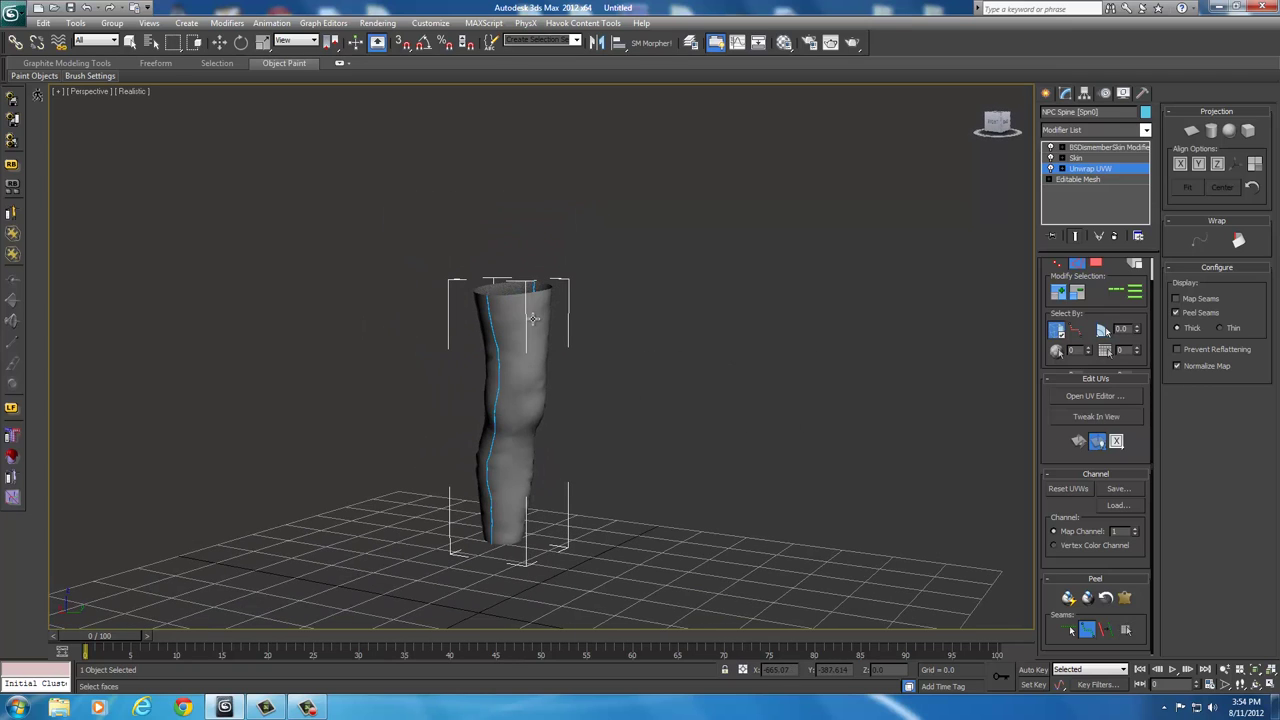
pyautogui.keyDown('alt'); pyautogui.moveTo(657, 479); pyautogui.dragTo(528, 397, button='middle'); pyautogui.keyUp('alt')
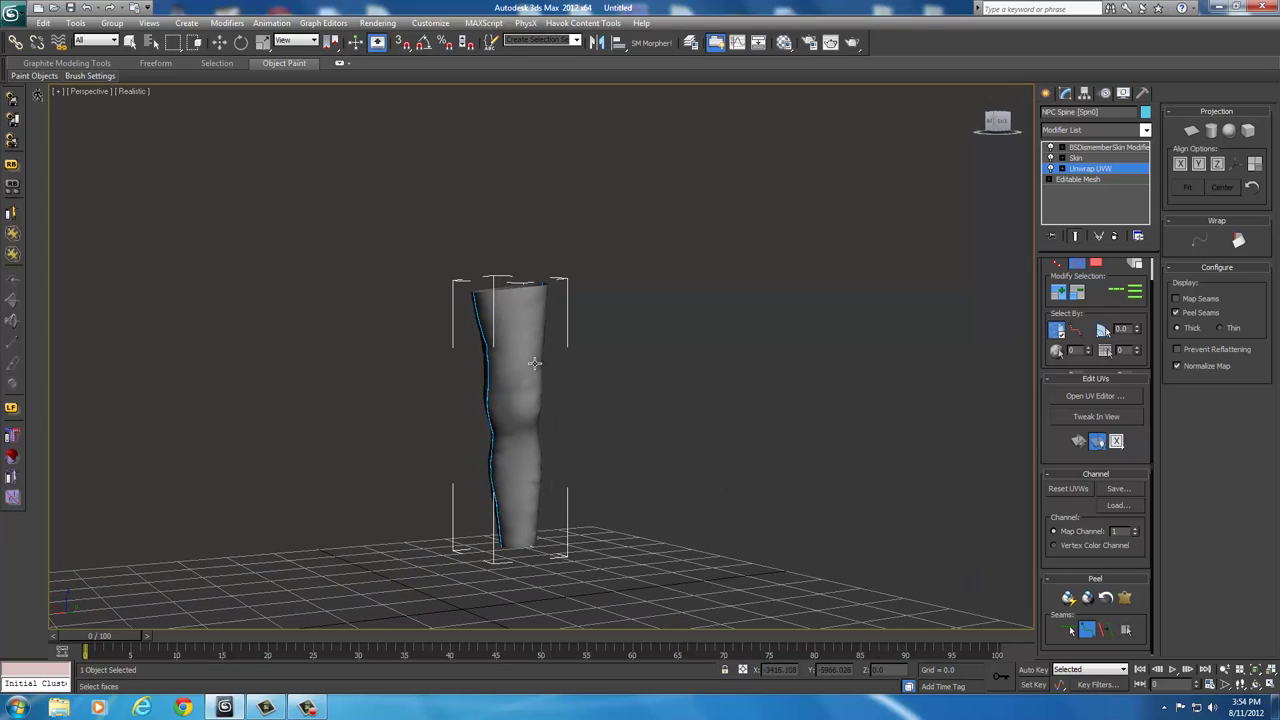
pyautogui.moveTo(506, 350)
pyautogui.keyDown('alt'); pyautogui.mouseDown(button='middle')
pyautogui.moveTo(640, 366)
pyautogui.moveTo(623, 363)
pyautogui.moveTo(654, 400)
pyautogui.moveTo(660, 340)
pyautogui.moveTo(683, 371)
pyautogui.moveTo(760, 380)
pyautogui.moveTo(494, 363)
pyautogui.mouseUp(button='middle'); pyautogui.keyUp('alt')
pyautogui.scroll(3, 654, 400)
pyautogui.scroll(2, 662, 330)
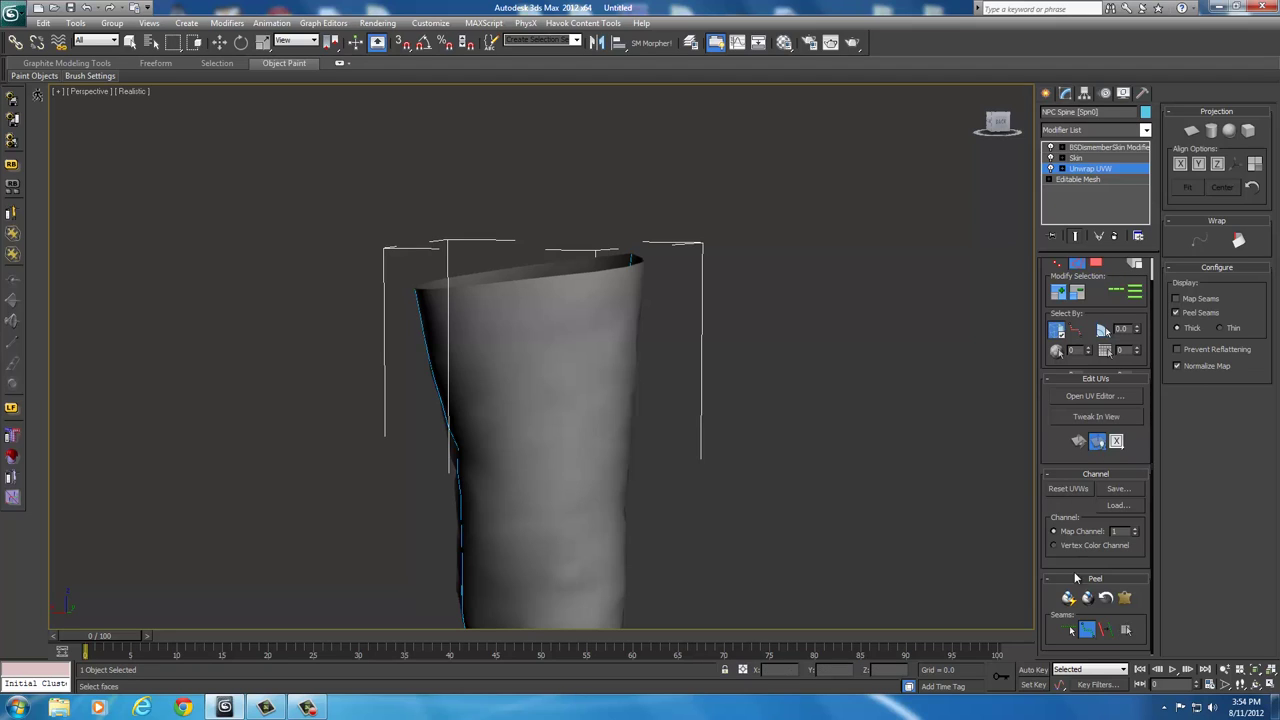
# - Place seam points around an upper-front patch of the leg and close the loop at the start point
pyautogui.click(485, 349)
pyautogui.click(625, 340)
pyautogui.keyDown('alt'); pyautogui.moveTo(625, 340); pyautogui.dragTo(522, 337, button='middle'); pyautogui.keyUp('alt')
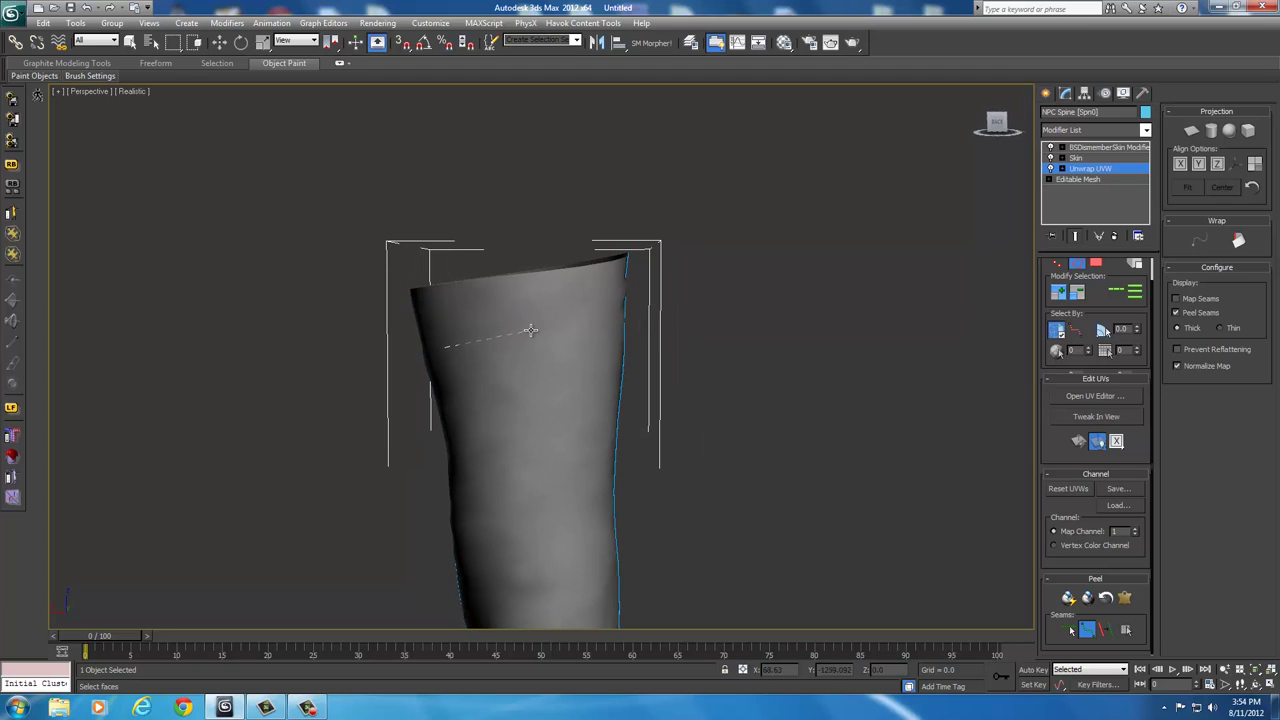
pyautogui.click(531, 336)
pyautogui.keyDown('alt'); pyautogui.moveTo(511, 432); pyautogui.dragTo(552, 433, button='middle'); pyautogui.keyUp('alt')
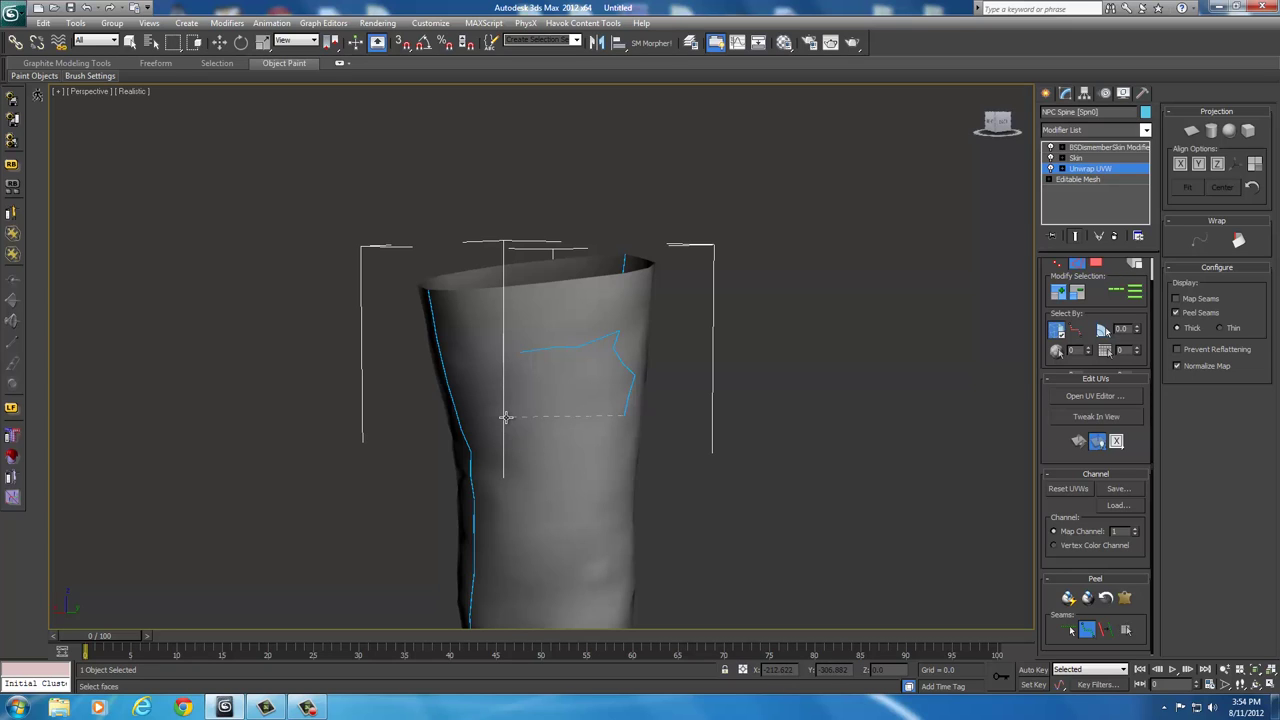
pyautogui.click(505, 417)
pyautogui.click(517, 349)
# - Orbit around the leg to inspect the closed seam loop from above and the other side
pyautogui.keyDown('alt'); pyautogui.moveTo(855, 410); pyautogui.dragTo(751, 420, button='middle'); pyautogui.keyUp('alt')
pyautogui.scroll(-4, 749, 480)
pyautogui.keyDown('alt'); pyautogui.moveTo(749, 480); pyautogui.dragTo(560, 397, button='middle'); pyautogui.keyUp('alt')
pyautogui.scroll(2, 667, 484)
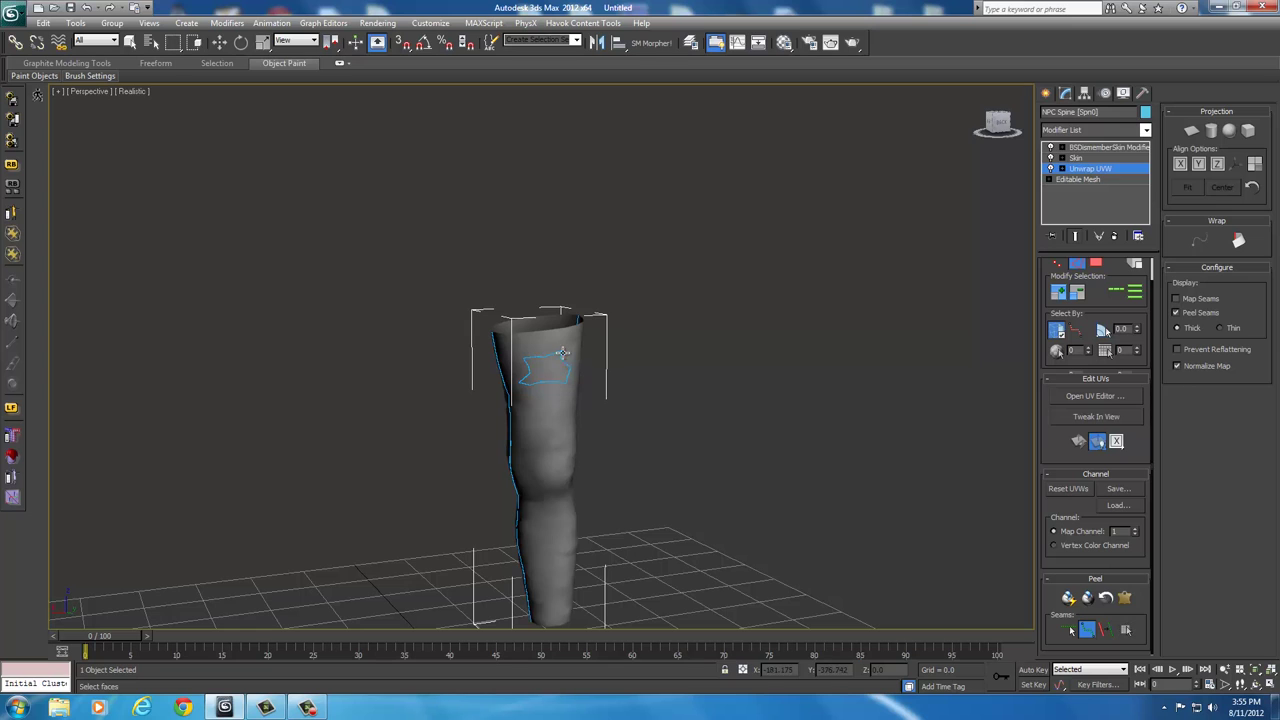
pyautogui.keyDown('alt'); pyautogui.moveTo(560, 352); pyautogui.dragTo(655, 460, button='middle'); pyautogui.keyUp('alt')
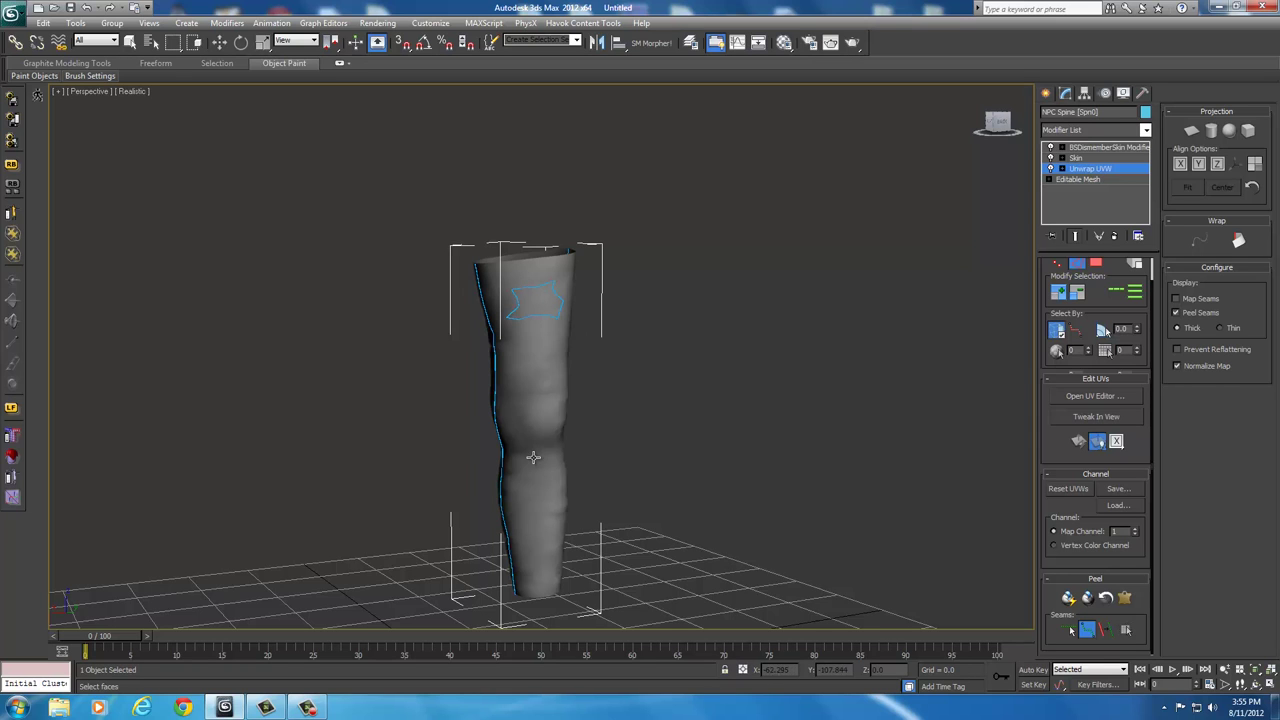
pyautogui.moveTo(740, 413)
pyautogui.keyDown('alt'); pyautogui.mouseDown(button='middle')
pyautogui.moveTo(634, 412)
pyautogui.moveTo(741, 420)
pyautogui.mouseUp(button='middle'); pyautogui.keyUp('alt')
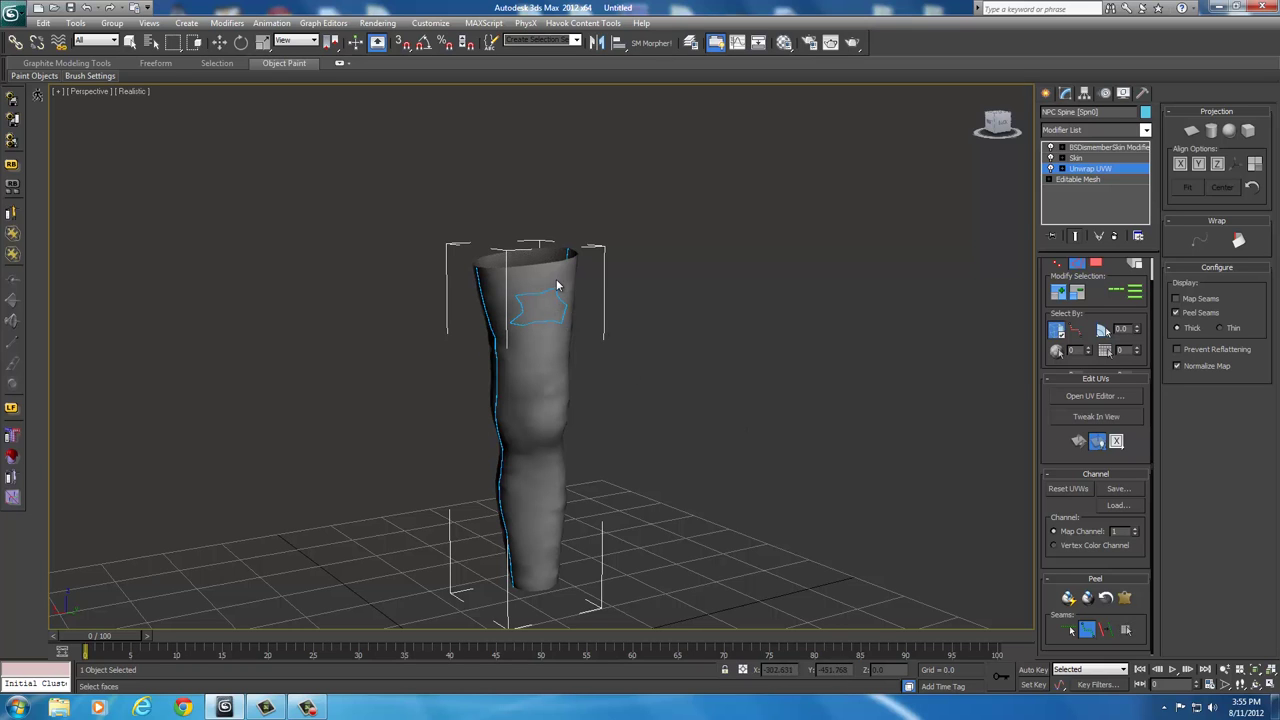
pyautogui.moveTo(687, 409)
pyautogui.keyDown('alt'); pyautogui.mouseDown(button='middle')
pyautogui.moveTo(763, 409)
pyautogui.moveTo(690, 410)
pyautogui.mouseUp(button='middle'); pyautogui.keyUp('alt')
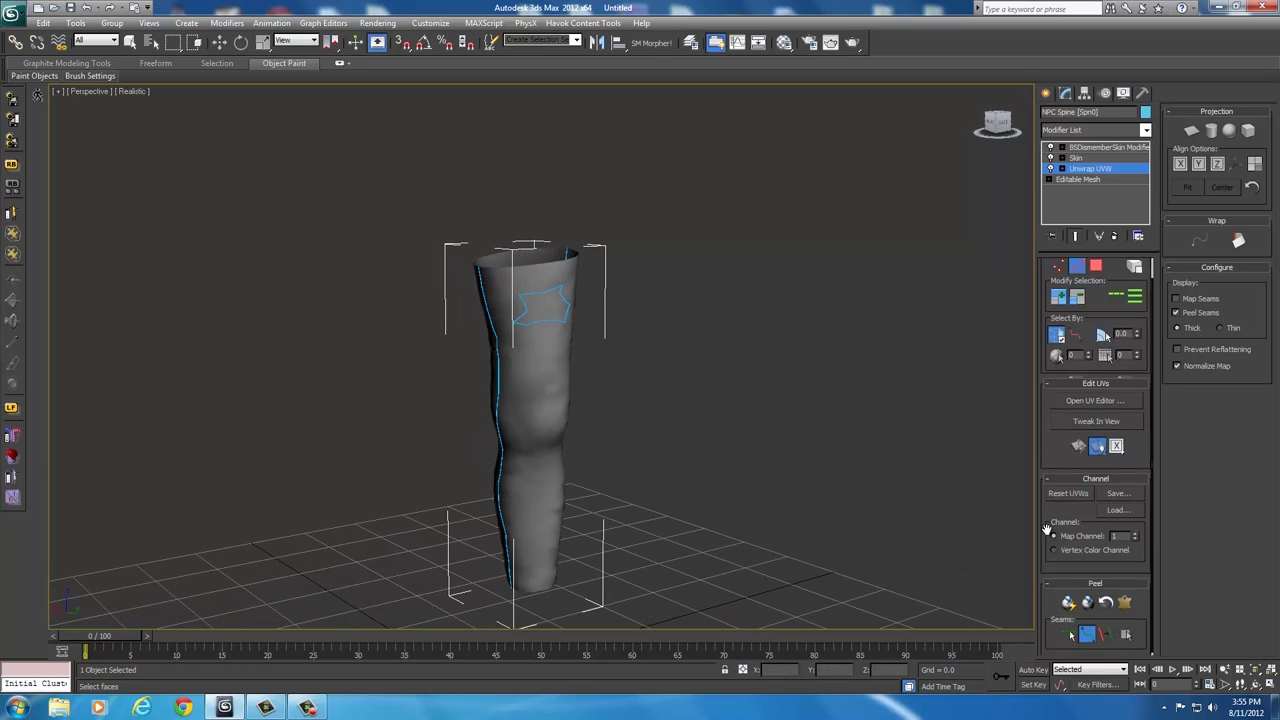
# - Switch Unwrap UVW to Polygon sub-object selection and pick a face on the leg
pyautogui.moveTo(1046, 529); pyautogui.dragTo(1048, 574)
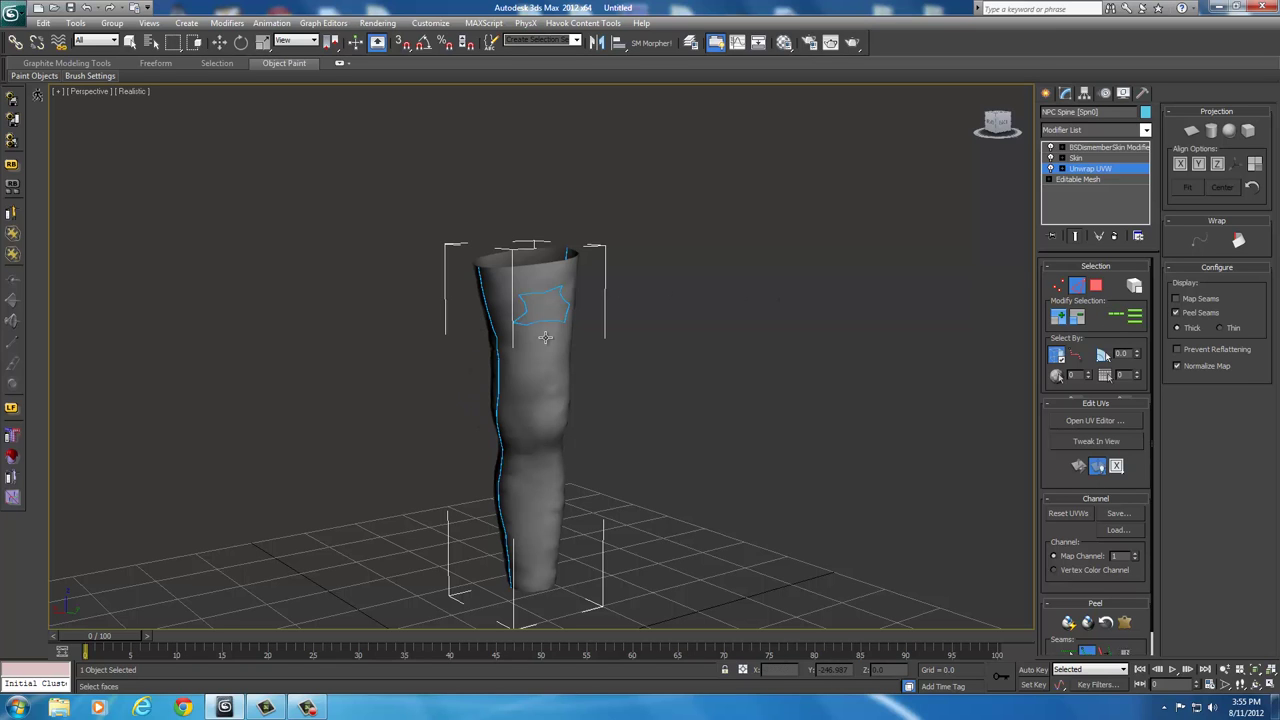
pyautogui.keyDown('alt'); pyautogui.moveTo(632, 324); pyautogui.dragTo(778, 509, button='middle'); pyautogui.keyUp('alt')
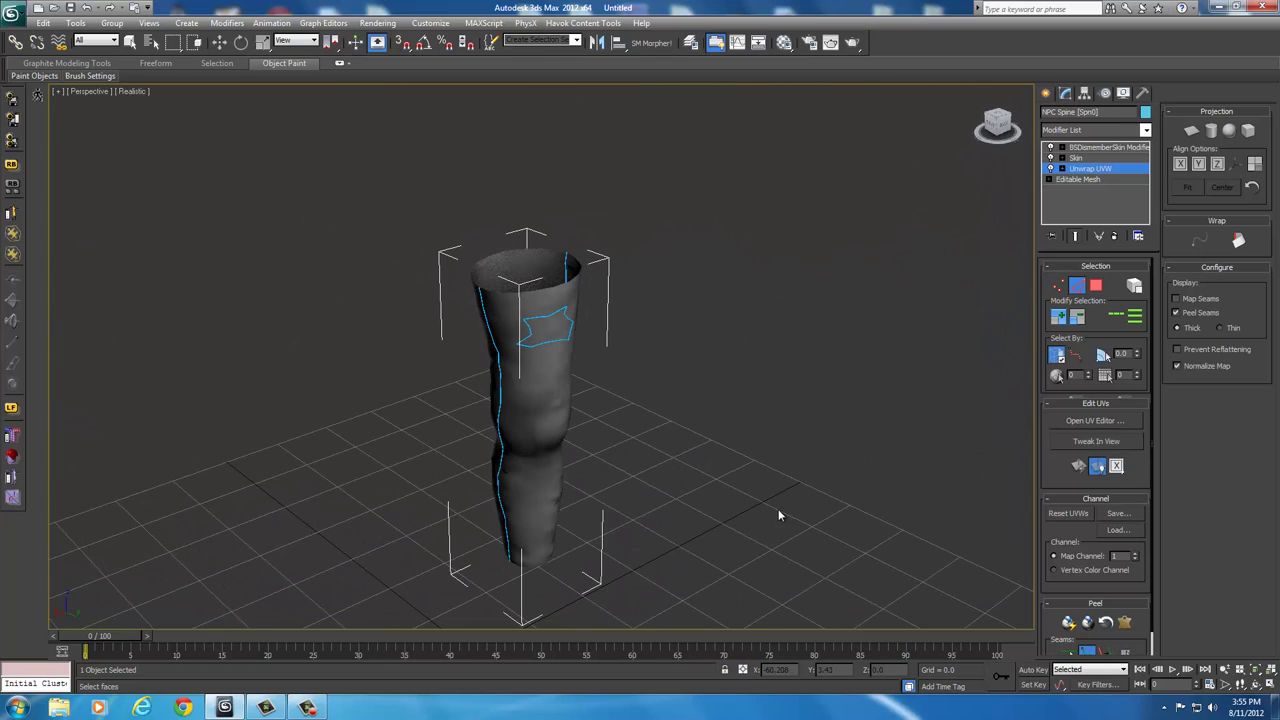
pyautogui.click(1097, 287)
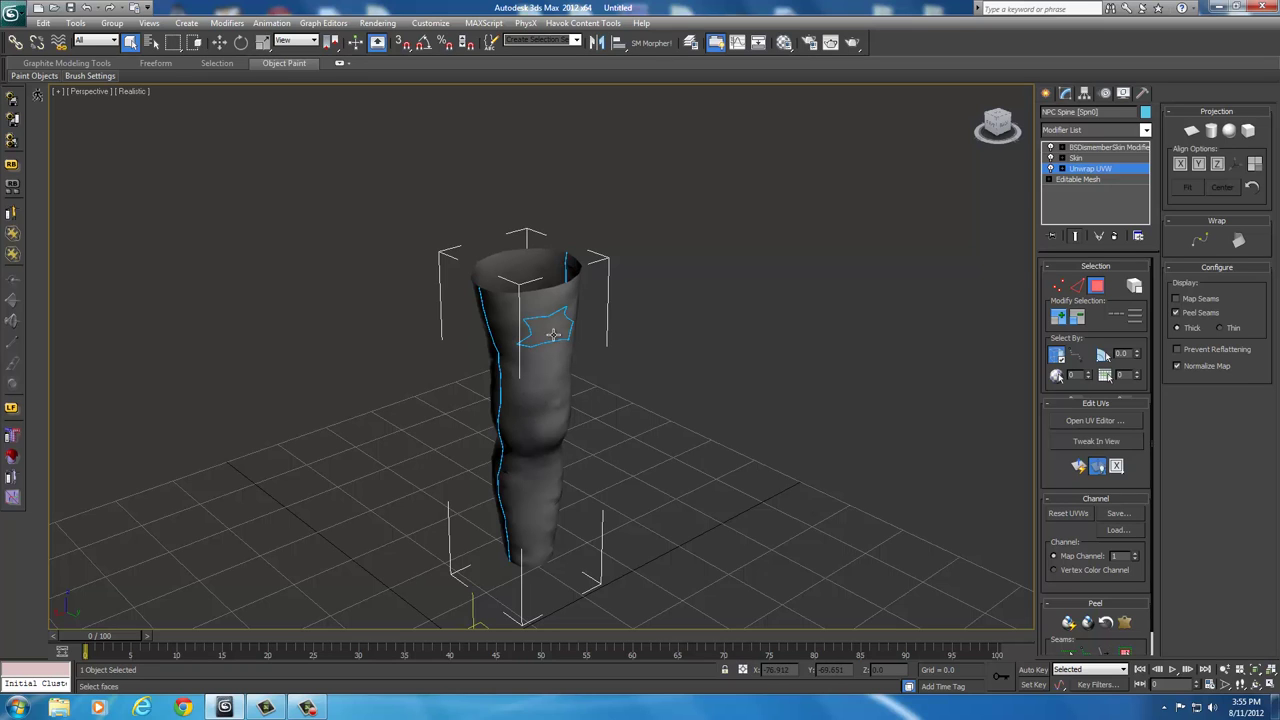
pyautogui.keyDown('alt'); pyautogui.moveTo(652, 457); pyautogui.dragTo(594, 432, button='middle'); pyautogui.keyUp('alt')
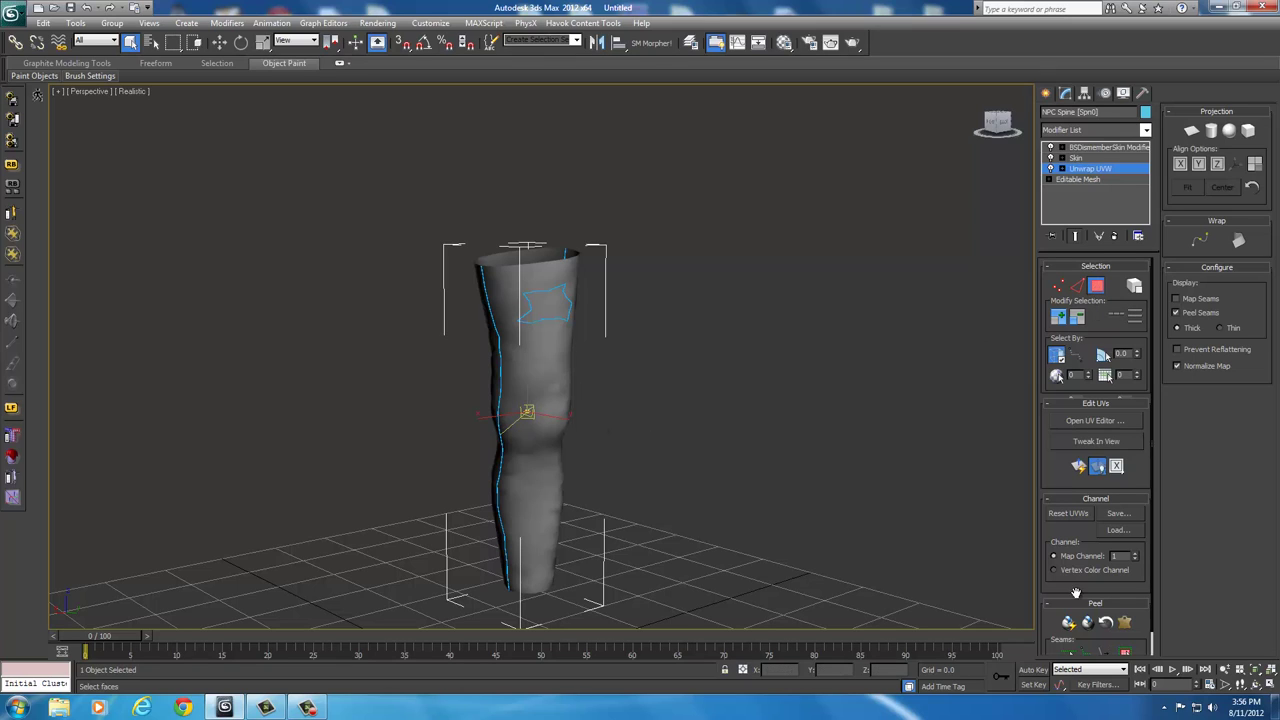
pyautogui.scroll(-1, 1058, 545)
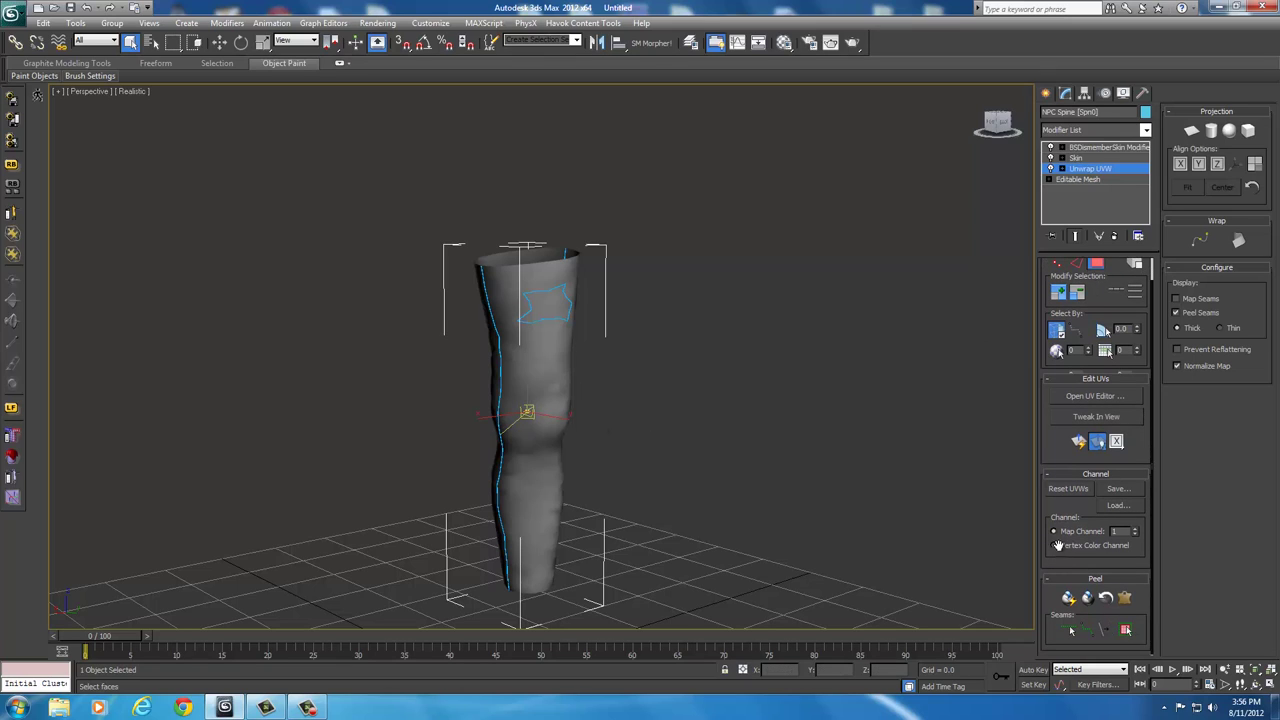
# - Expand the face selection to the seams, check it from several angles, and apply Pelt Map
pyautogui.click(1125, 631)
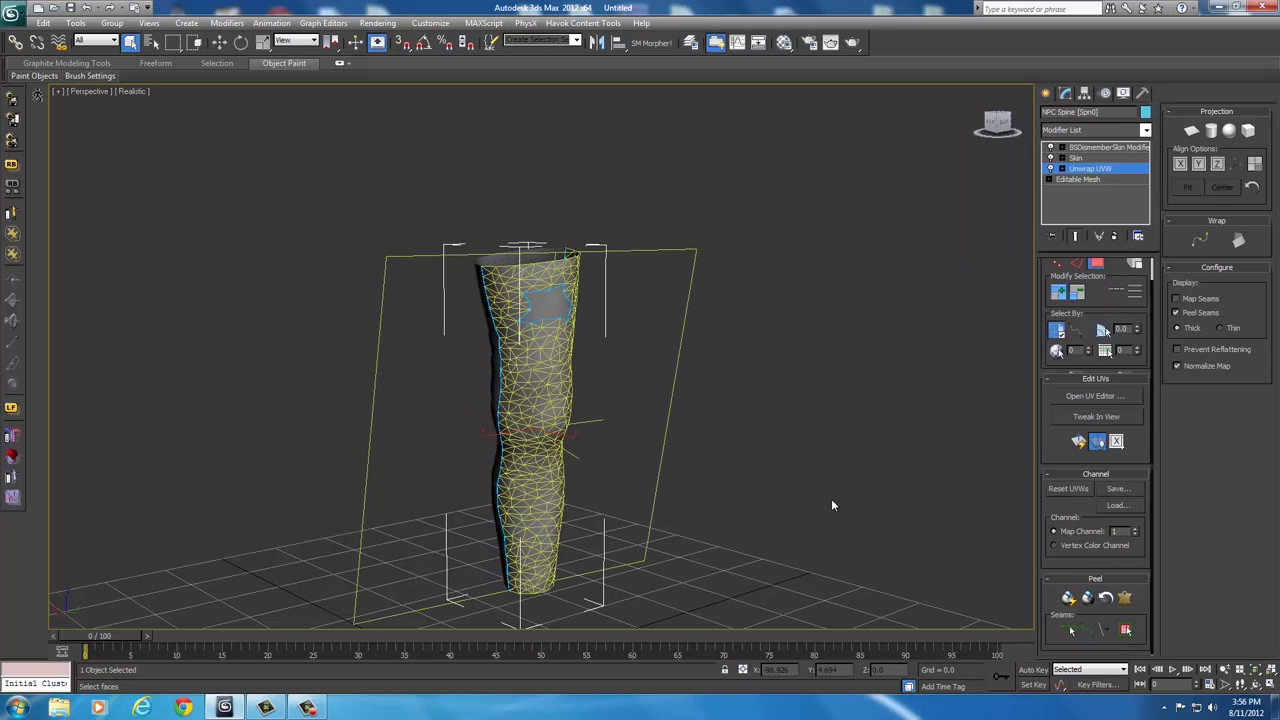
pyautogui.moveTo(826, 480)
pyautogui.keyDown('alt'); pyautogui.mouseDown(button='middle')
pyautogui.moveTo(606, 478)
pyautogui.moveTo(809, 477)
pyautogui.mouseUp(button='middle'); pyautogui.keyUp('alt')
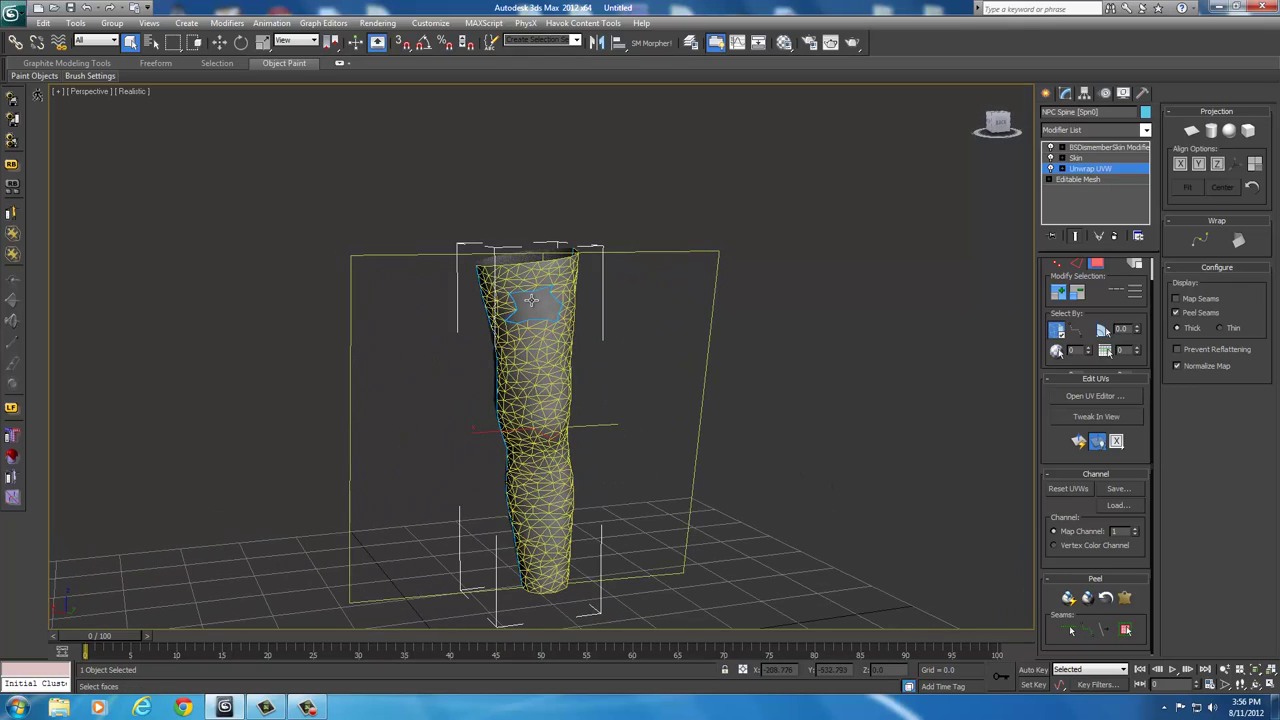
pyautogui.keyDown('alt'); pyautogui.moveTo(728, 448); pyautogui.dragTo(903, 440, button='middle'); pyautogui.keyUp('alt')
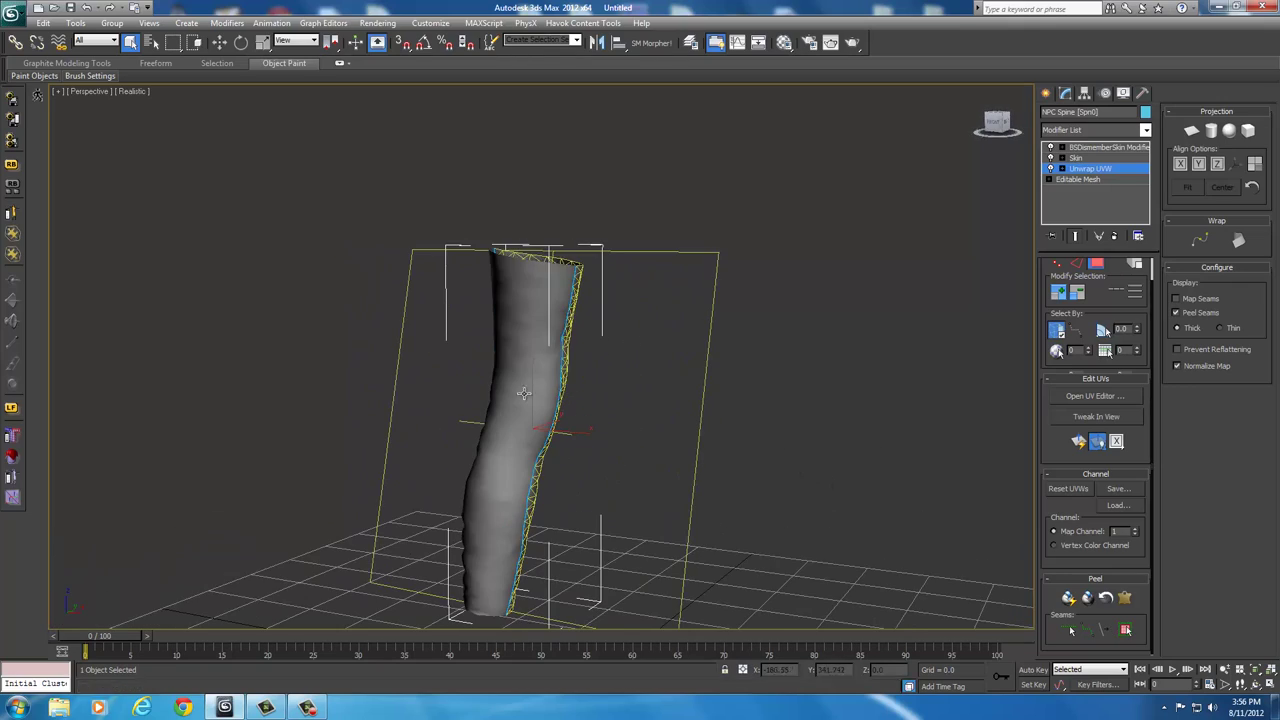
pyautogui.keyDown('alt'); pyautogui.moveTo(817, 469); pyautogui.dragTo(703, 466, button='middle'); pyautogui.keyUp('alt')
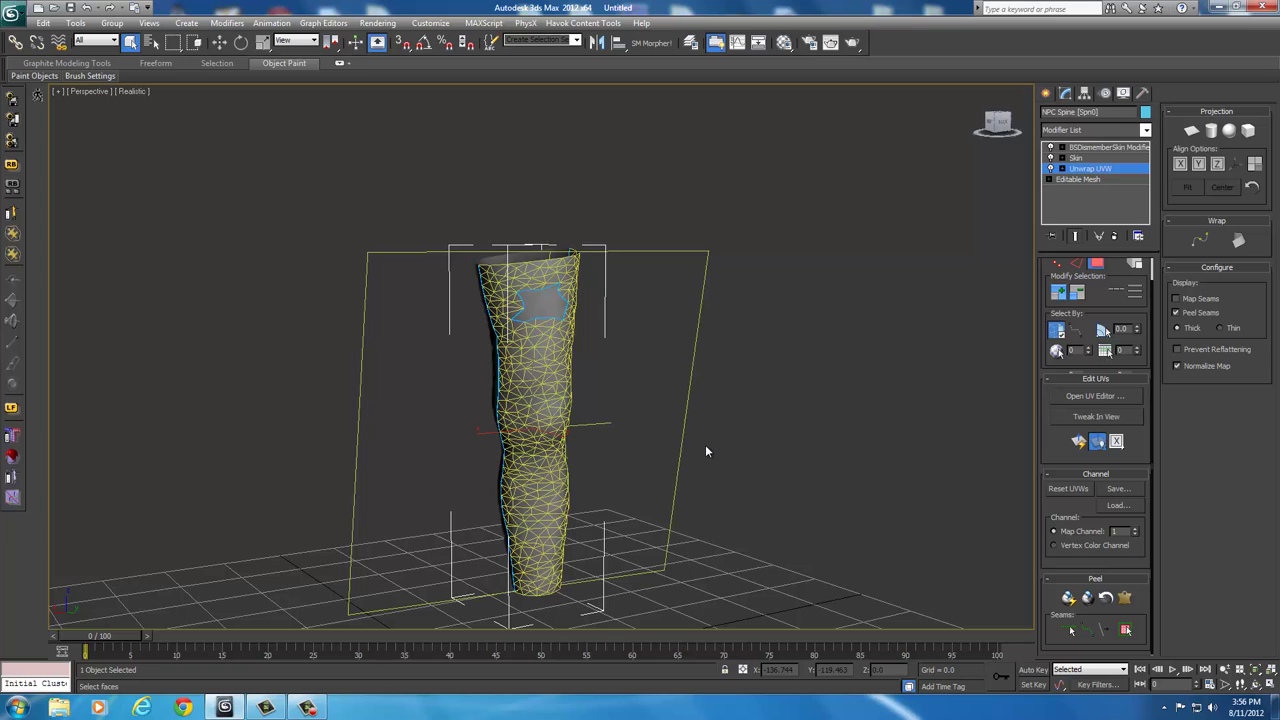
pyautogui.click(1124, 597)
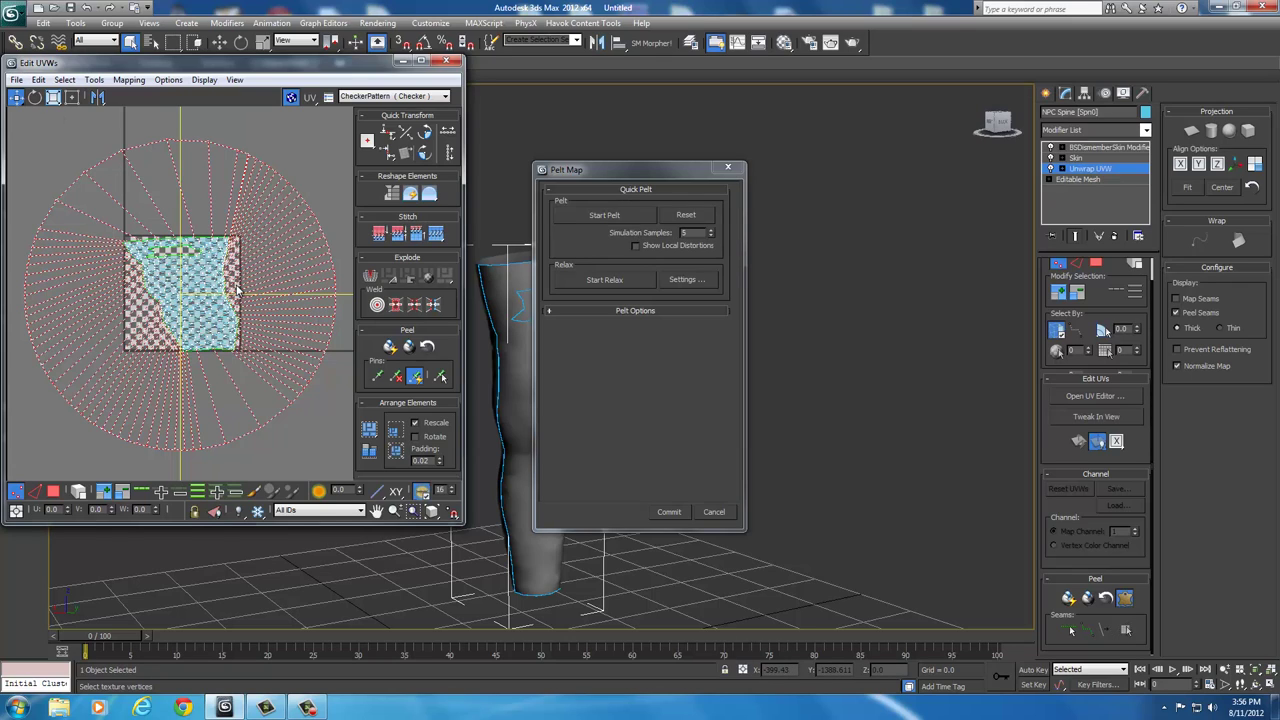
# - Run Start Pelt, then Start Relax on the leg's UVs, stop the relax, and commit the pelt map
pyautogui.click(603, 216)
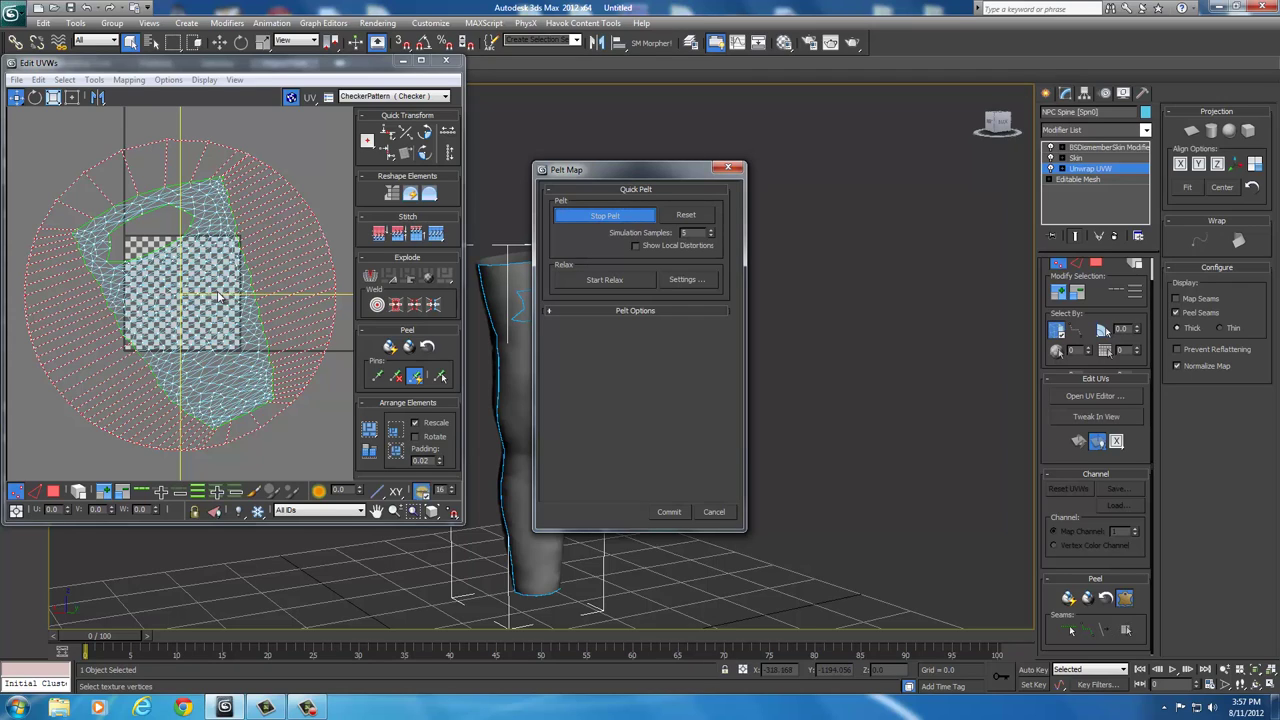
pyautogui.click(606, 280)
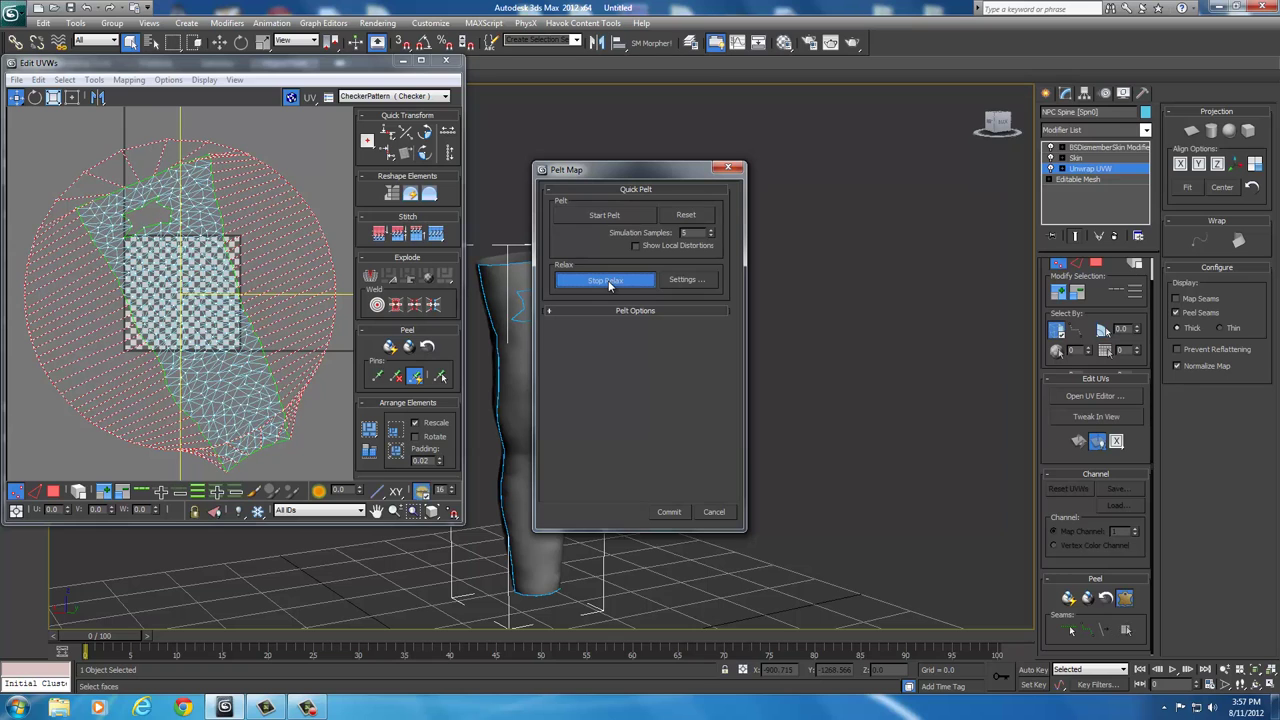
pyautogui.click(561, 314)
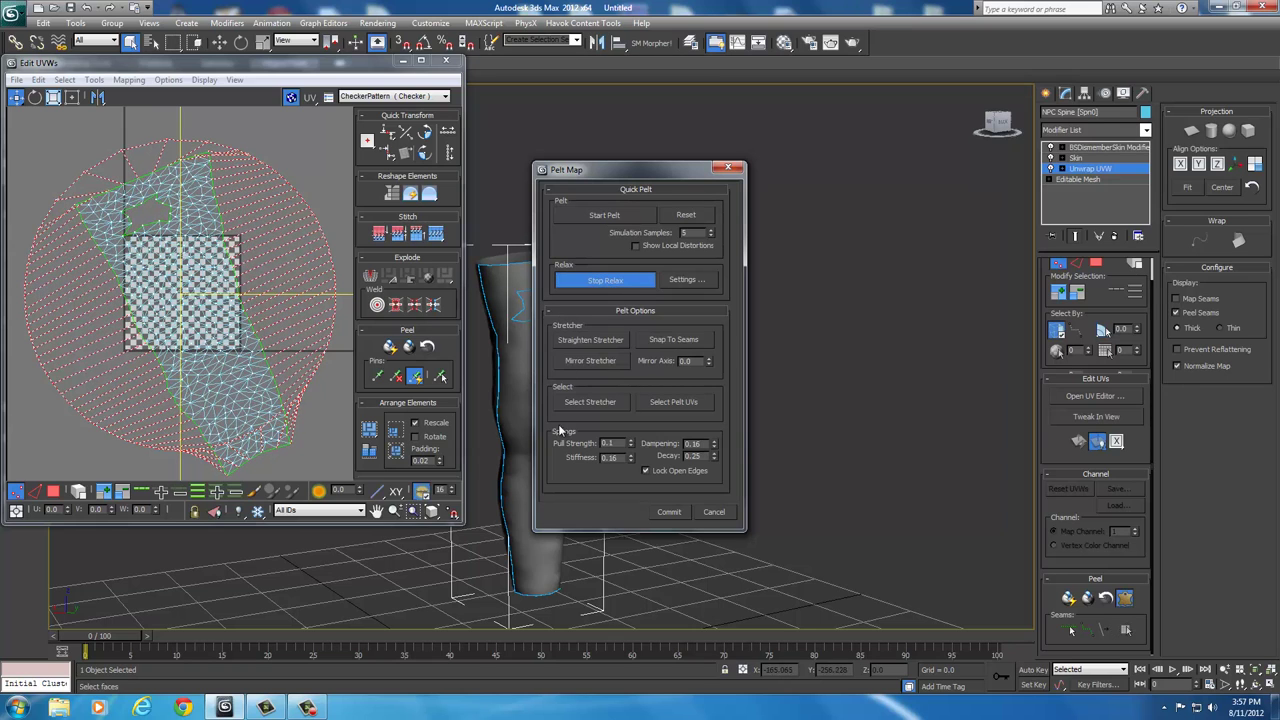
pyautogui.click(574, 310)
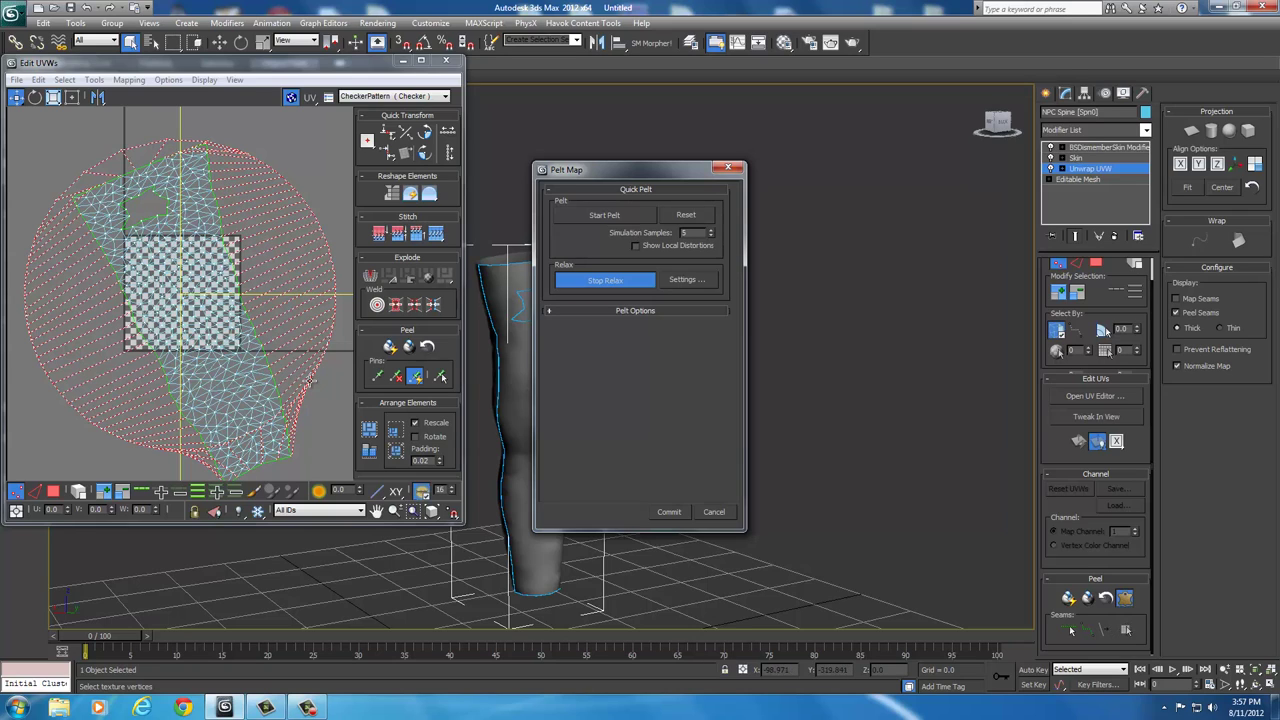
pyautogui.click(617, 281)
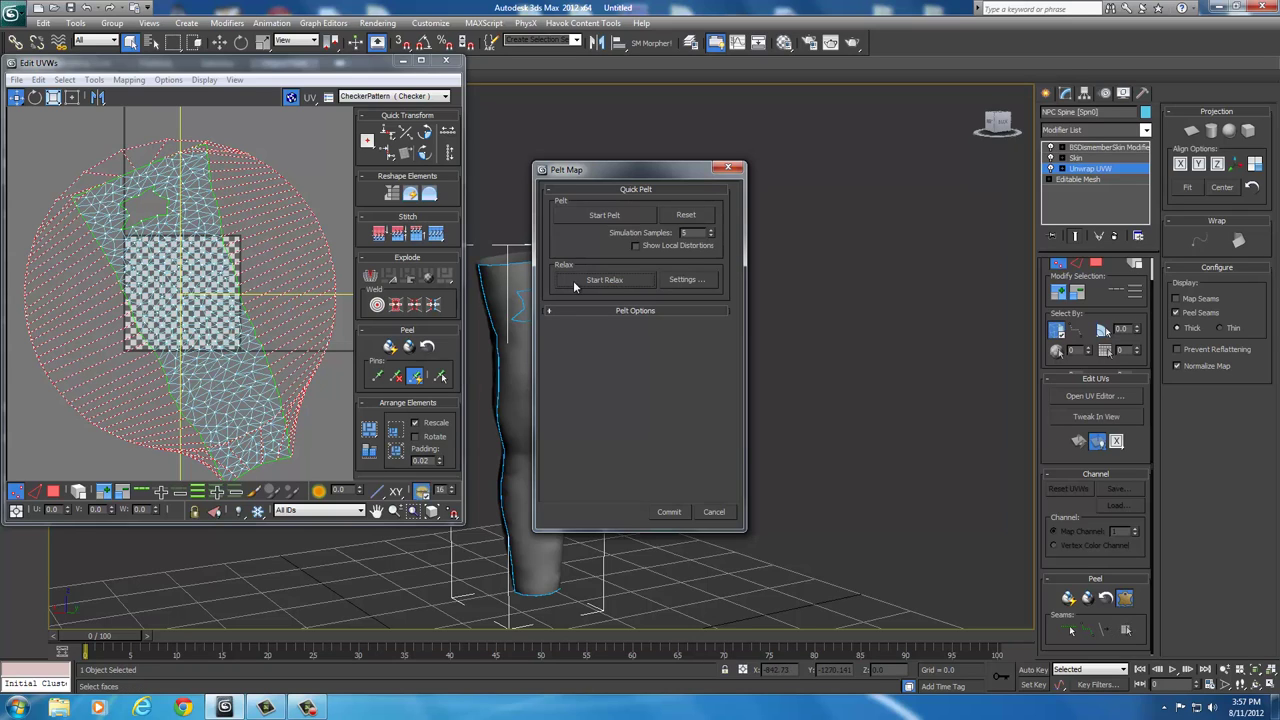
pyautogui.click(667, 512)
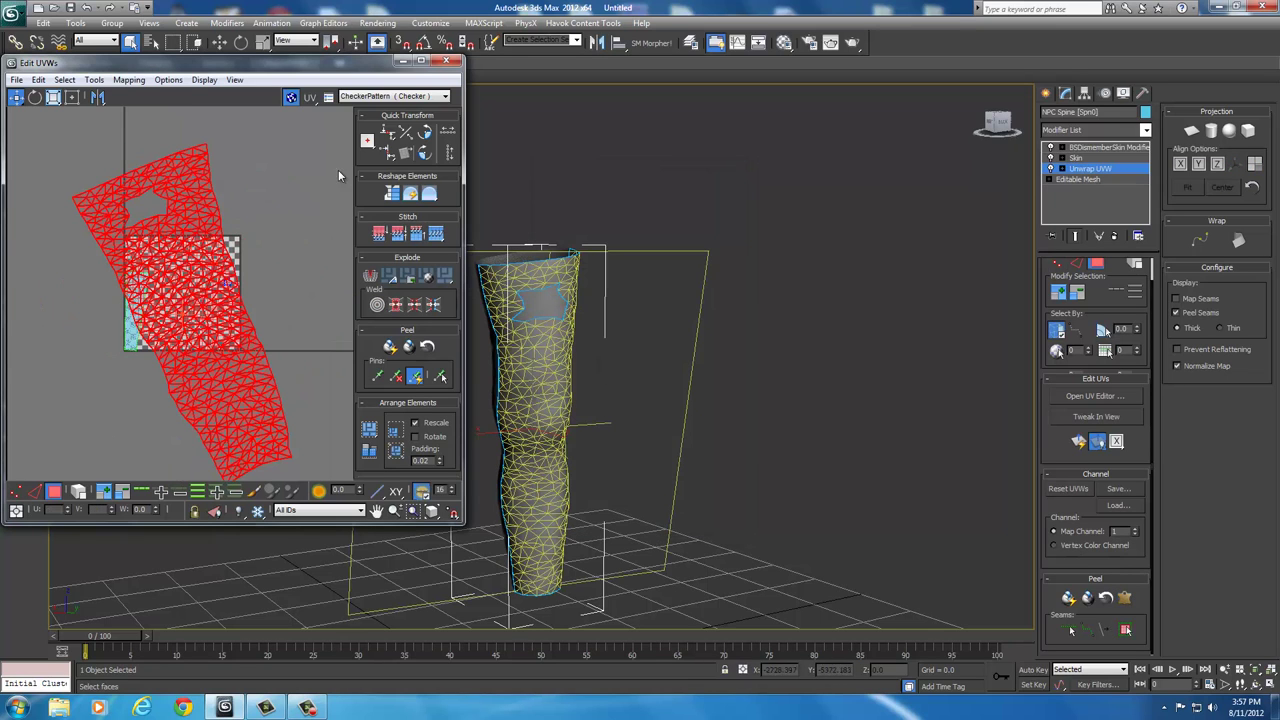
# - Select the small upper-front patch by growing one face selection out to its seams
pyautogui.moveTo(763, 414); pyautogui.dragTo(848, 416, button='middle')
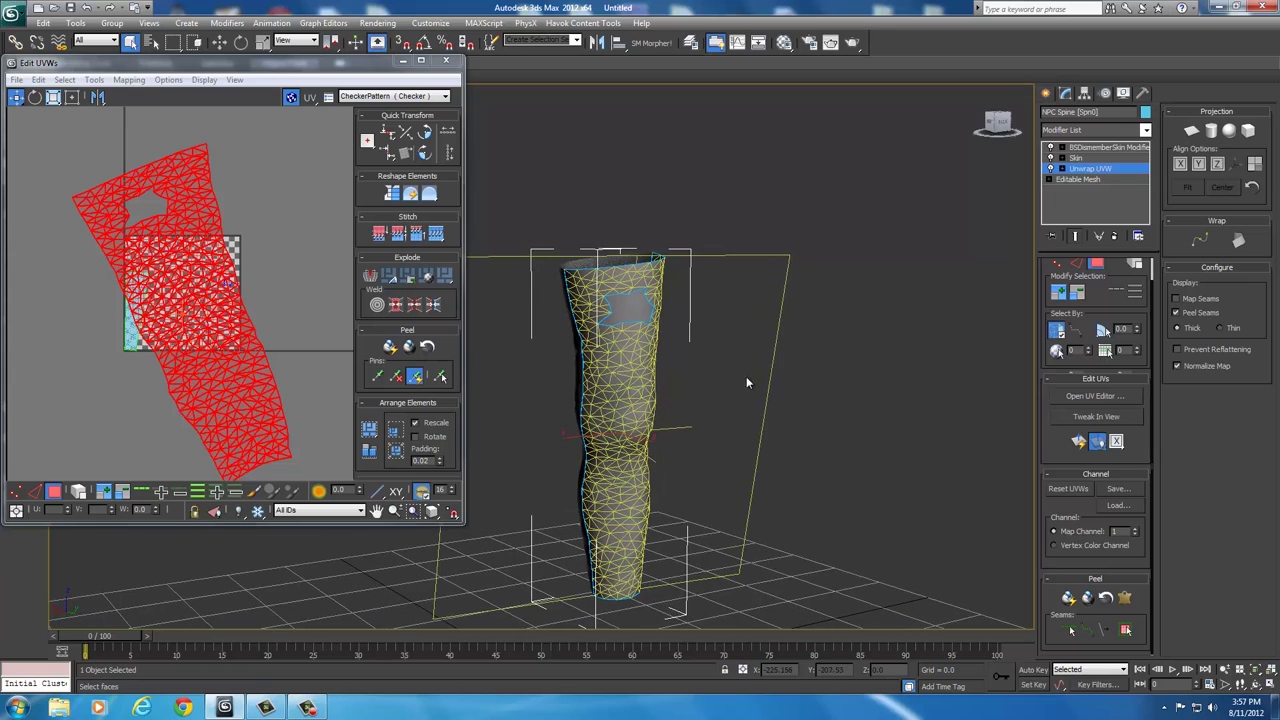
pyautogui.click(631, 305)
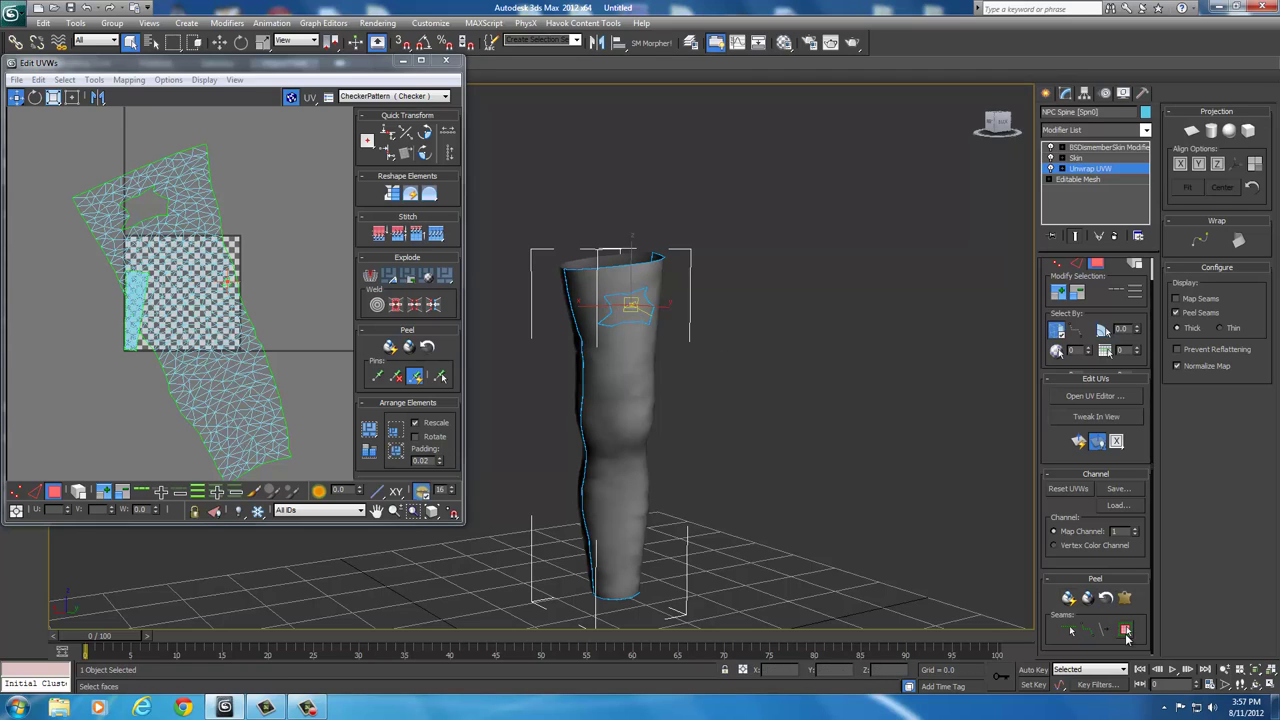
pyautogui.click(1126, 631)
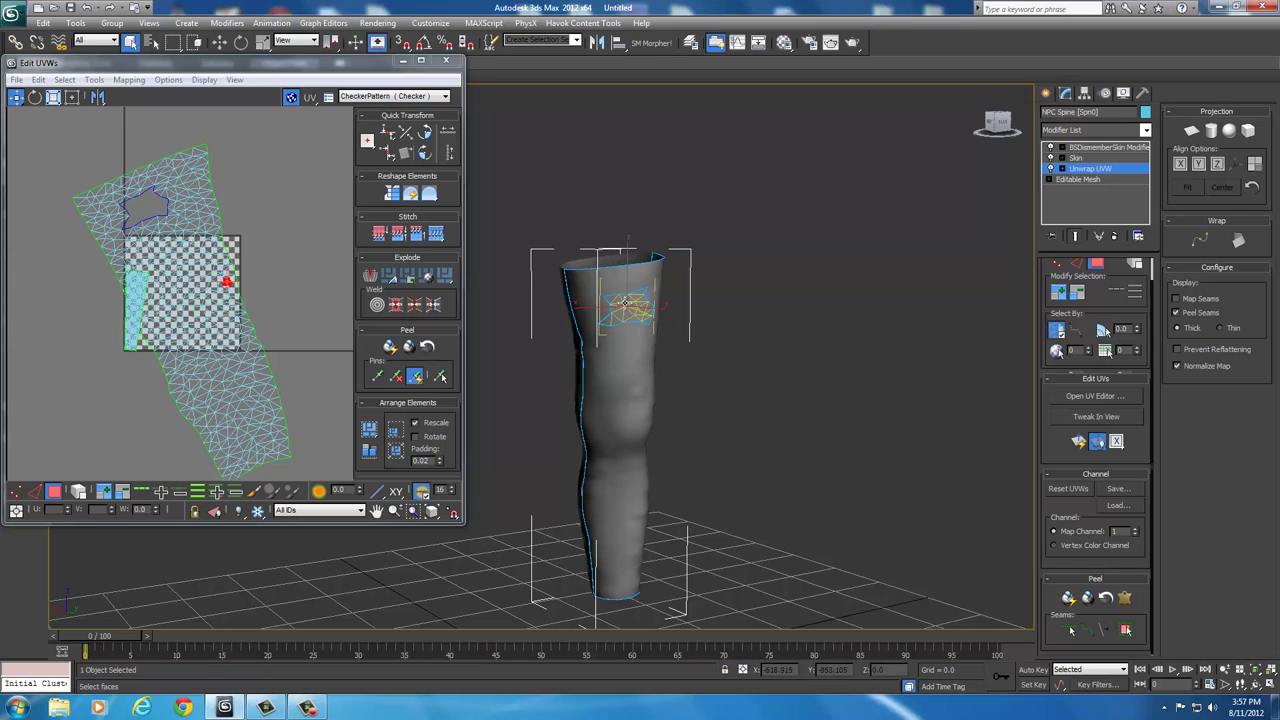
# - Pelt map the patch, stretch and relax its UVs, and commit it as its own island
pyautogui.click(1124, 597)
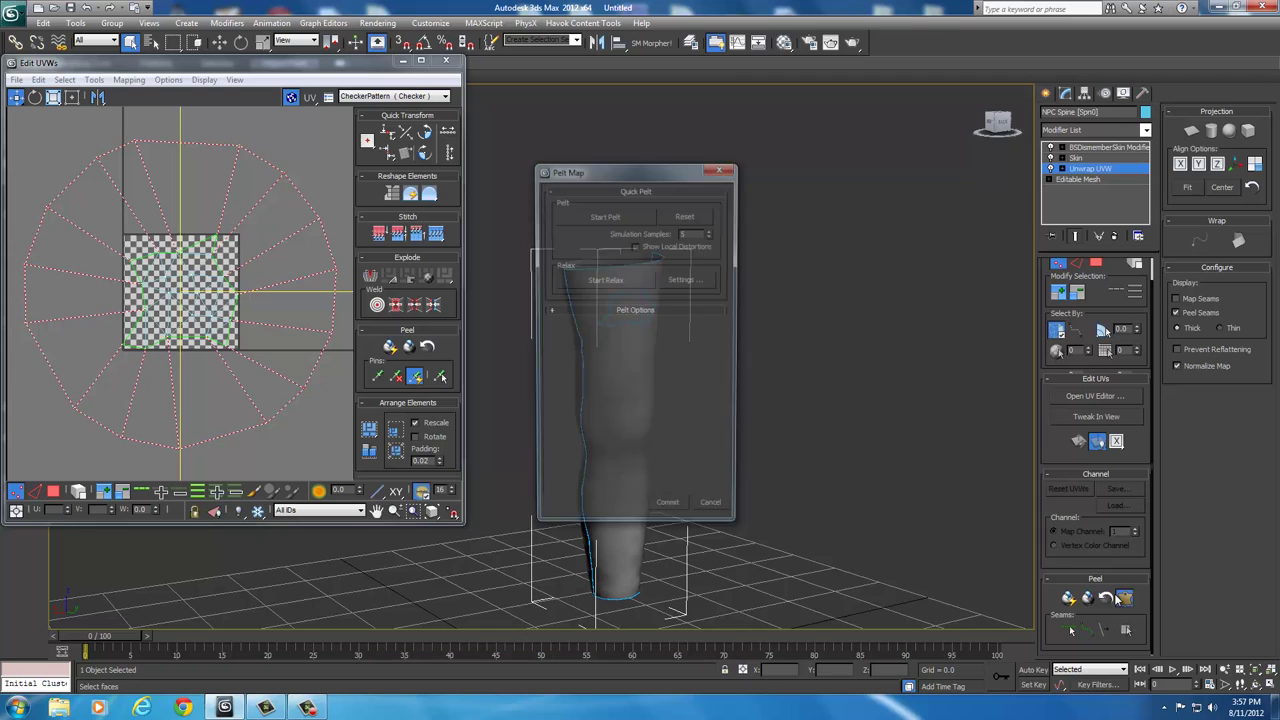
pyautogui.click(605, 215)
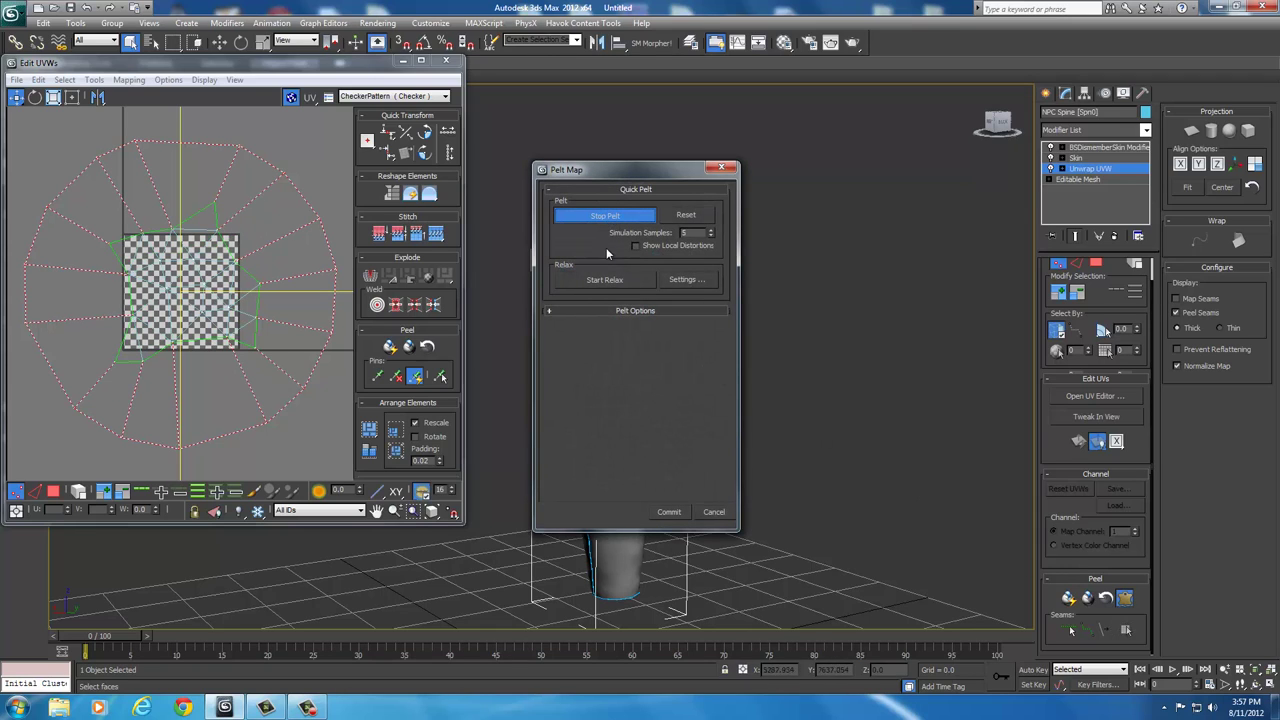
pyautogui.click(602, 282)
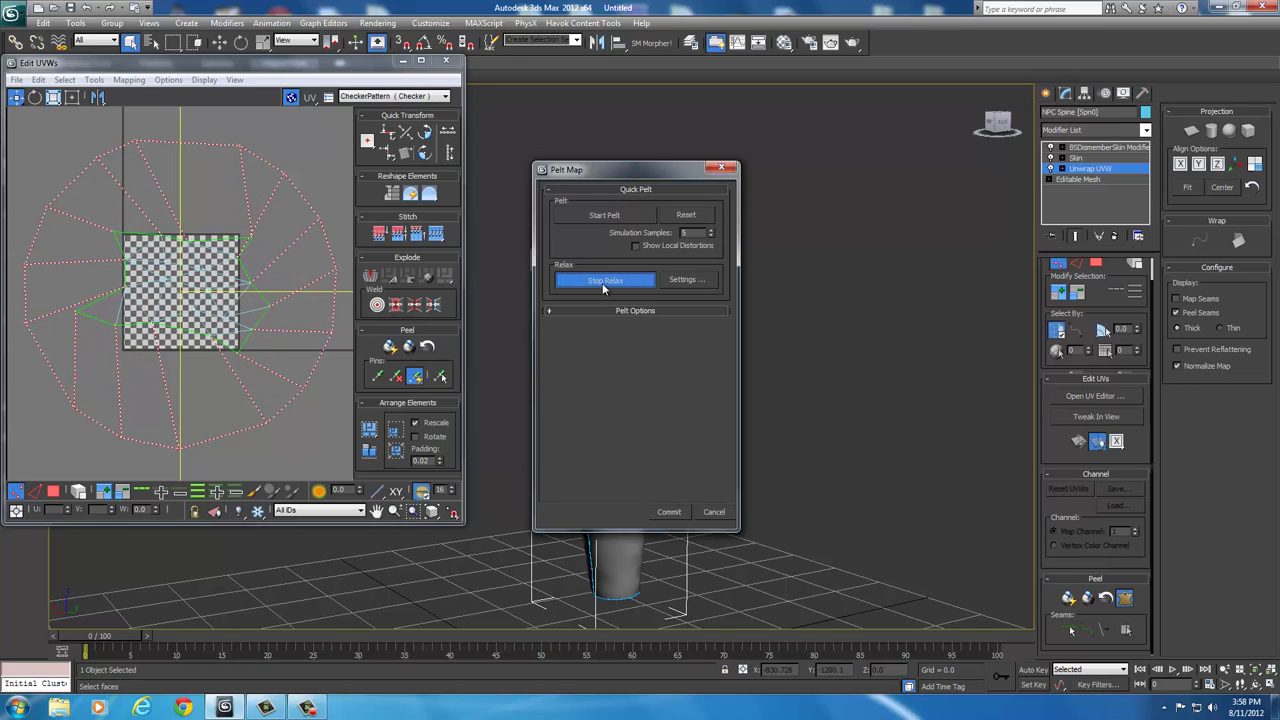
pyautogui.click(602, 283)
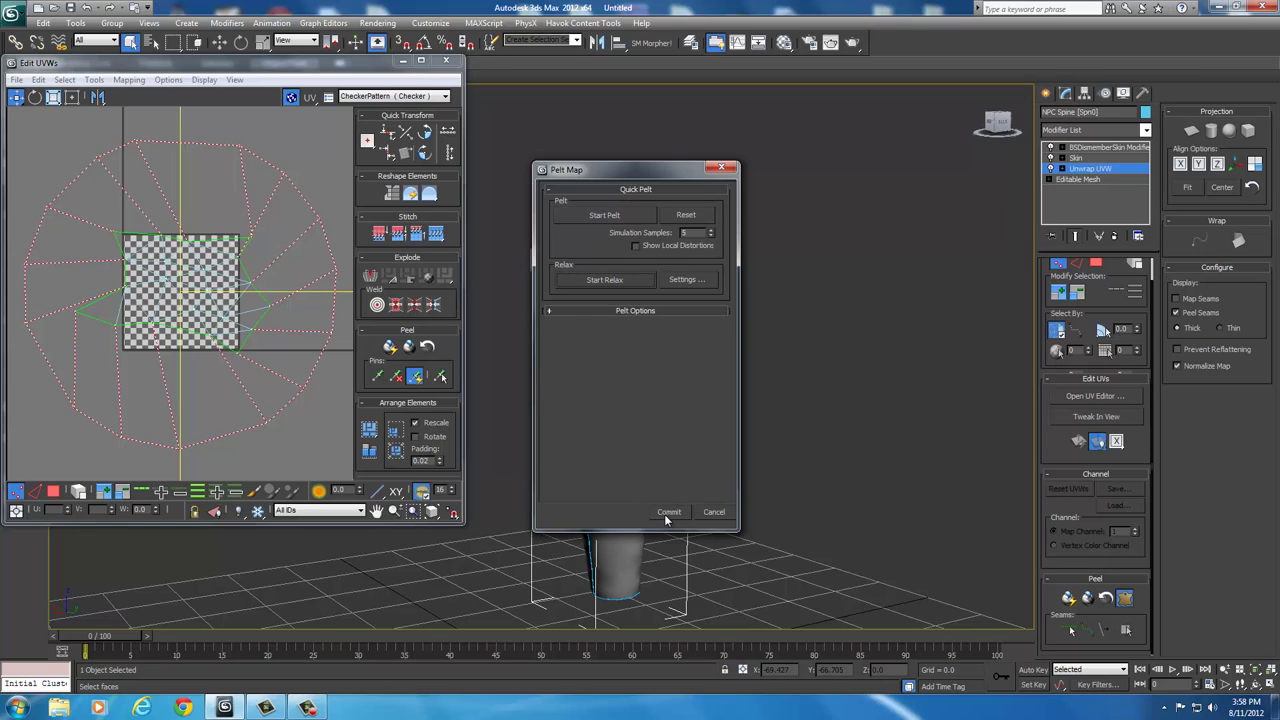
pyautogui.click(666, 512)
pyautogui.keyDown('alt'); pyautogui.moveTo(709, 419); pyautogui.dragTo(663, 403, button='middle'); pyautogui.keyUp('alt')
pyautogui.click(588, 373)
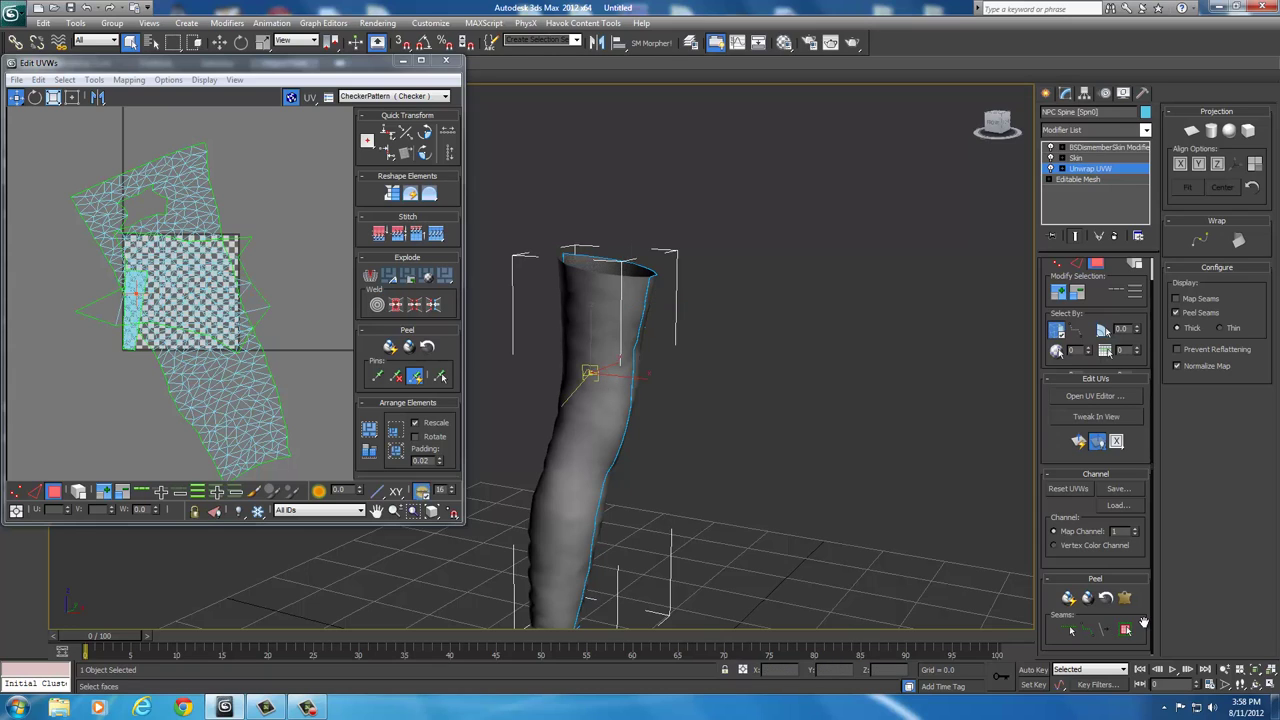
# - Expand the selected faces to their seams, then pelt, relax and commit their UVs
pyautogui.click(1125, 631)
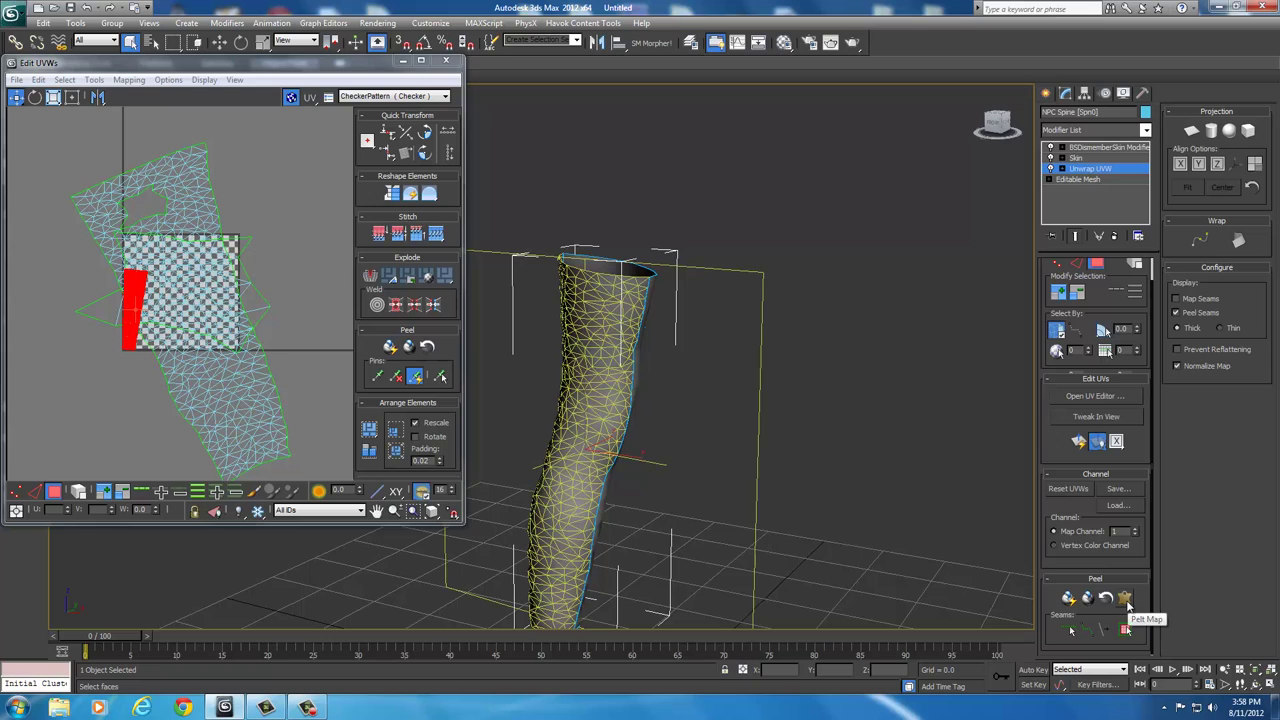
pyautogui.click(1125, 598)
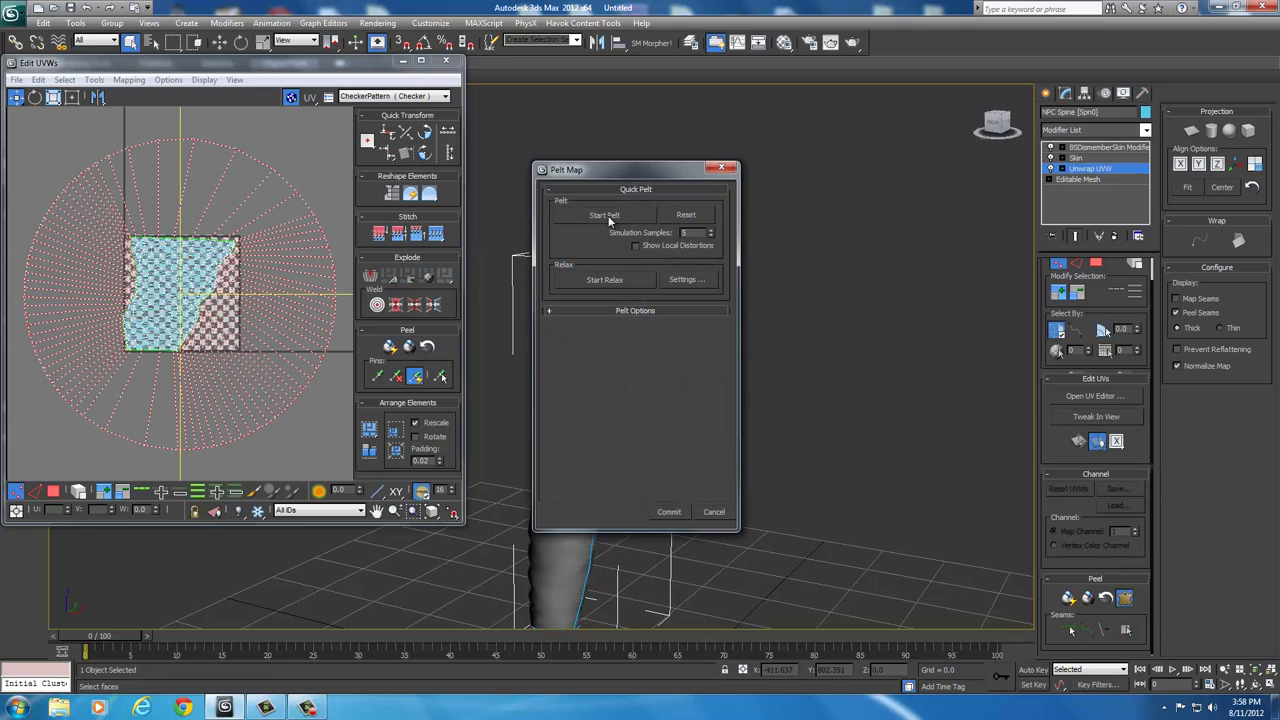
pyautogui.click(608, 217)
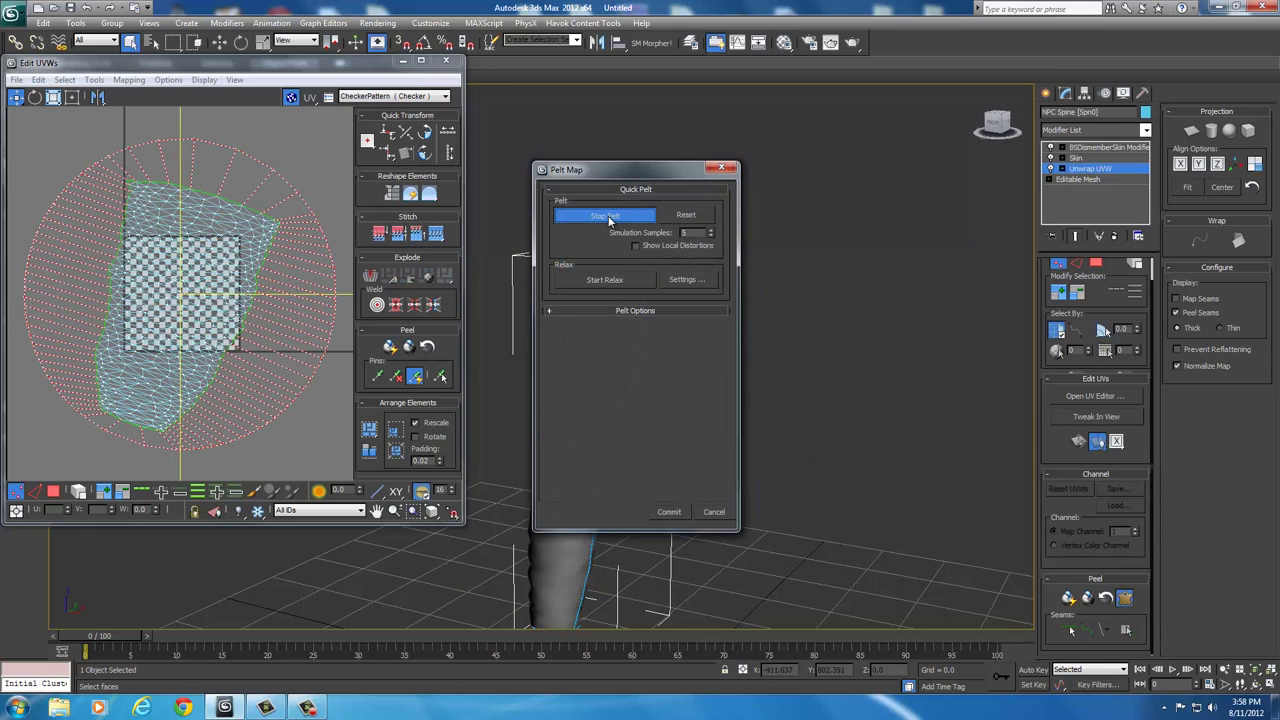
pyautogui.click(599, 280)
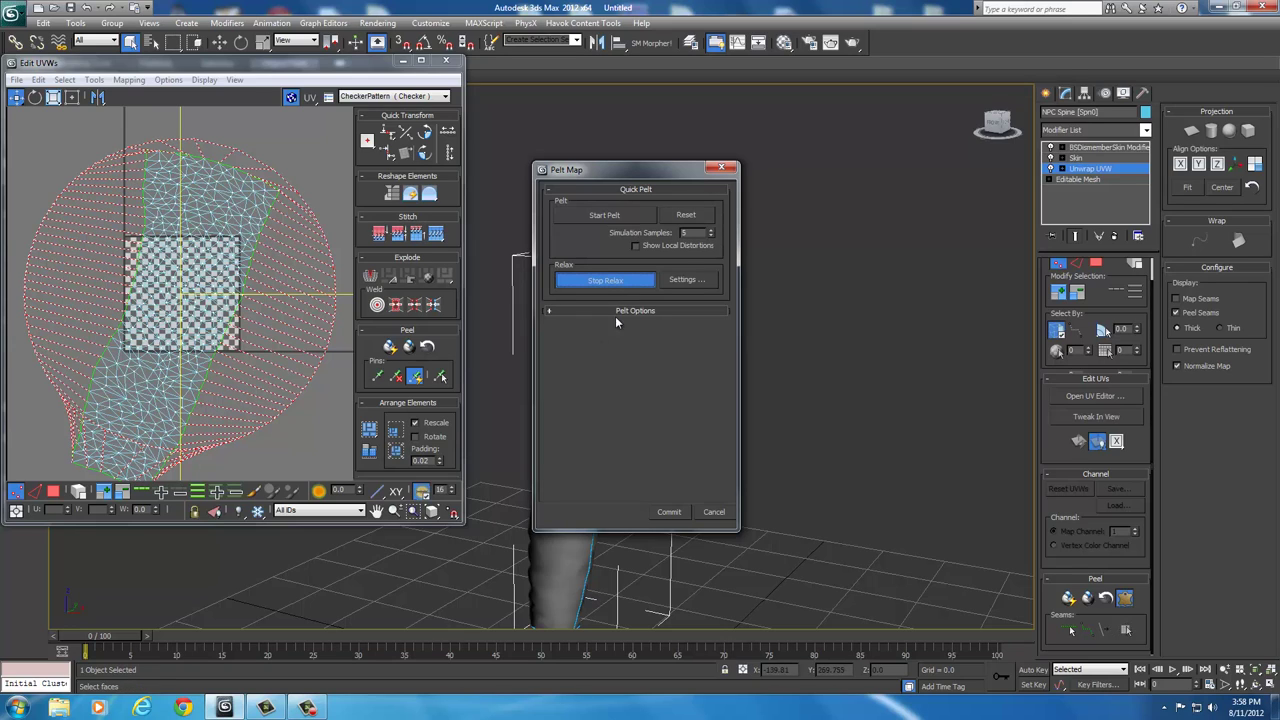
pyautogui.click(607, 282)
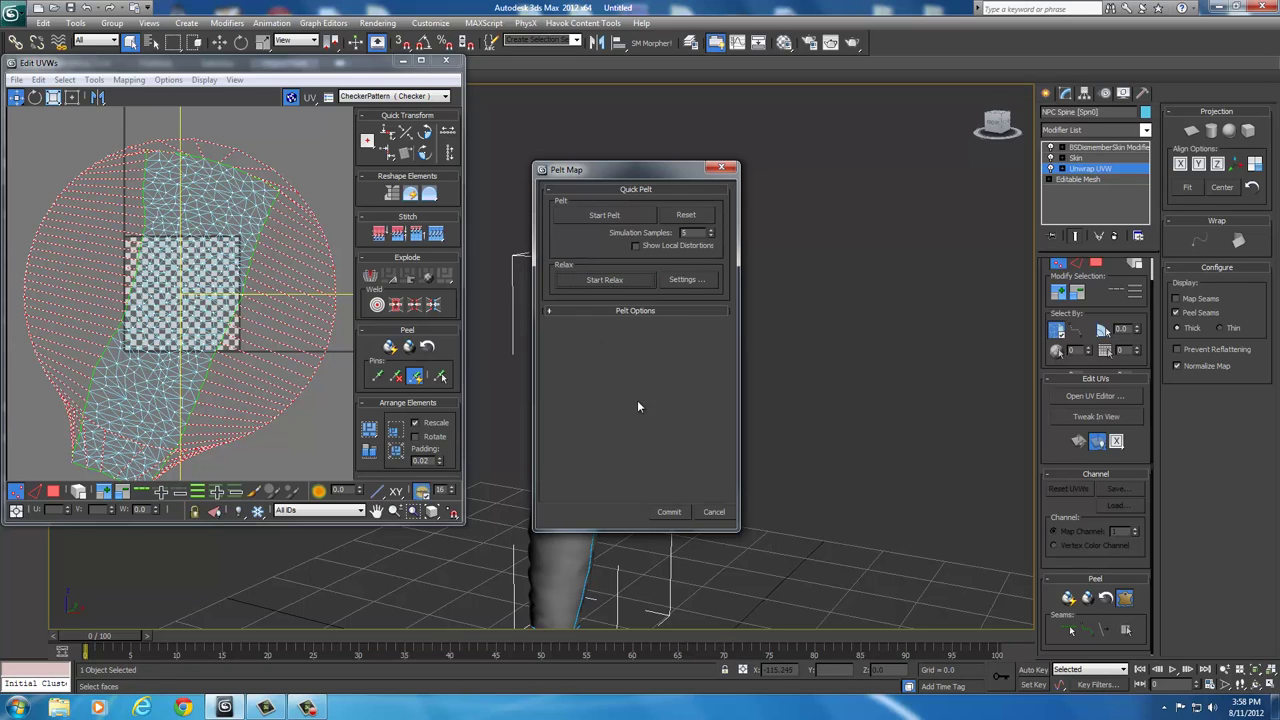
pyautogui.click(659, 511)
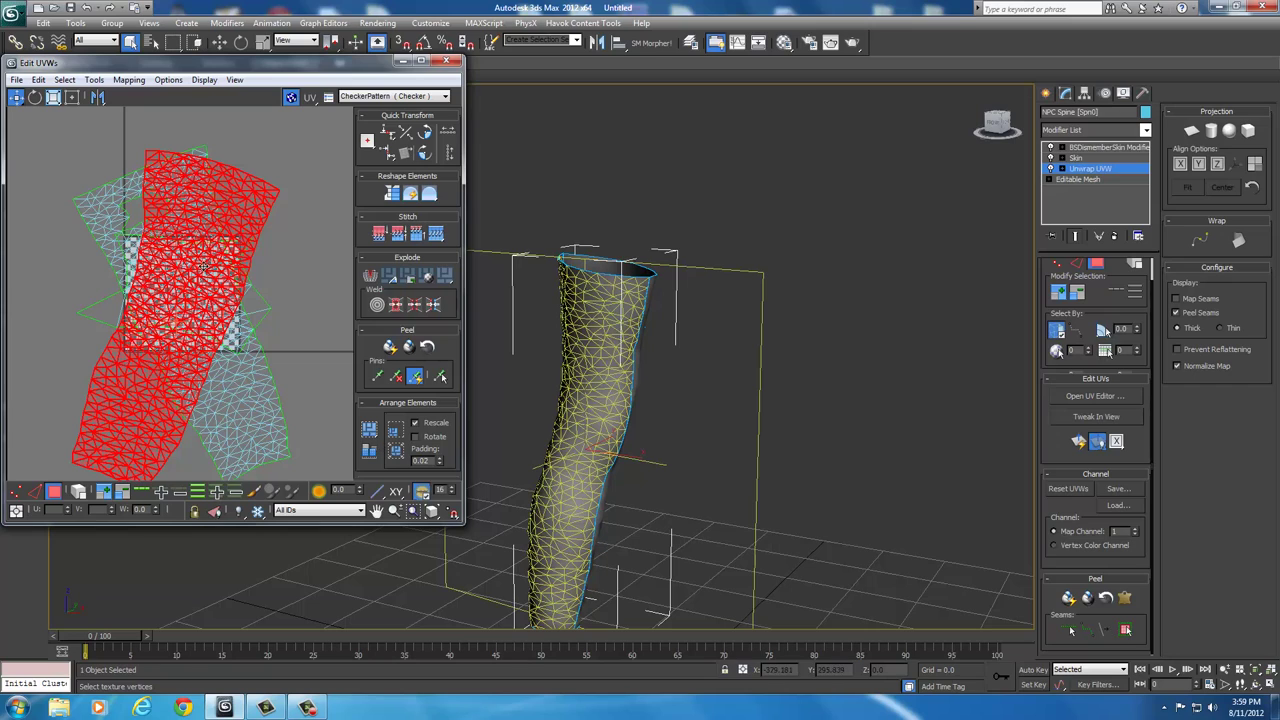
# - Deselect the UV faces and pack all the leg's islands into the 0–1 checker square
pyautogui.click(840, 348)
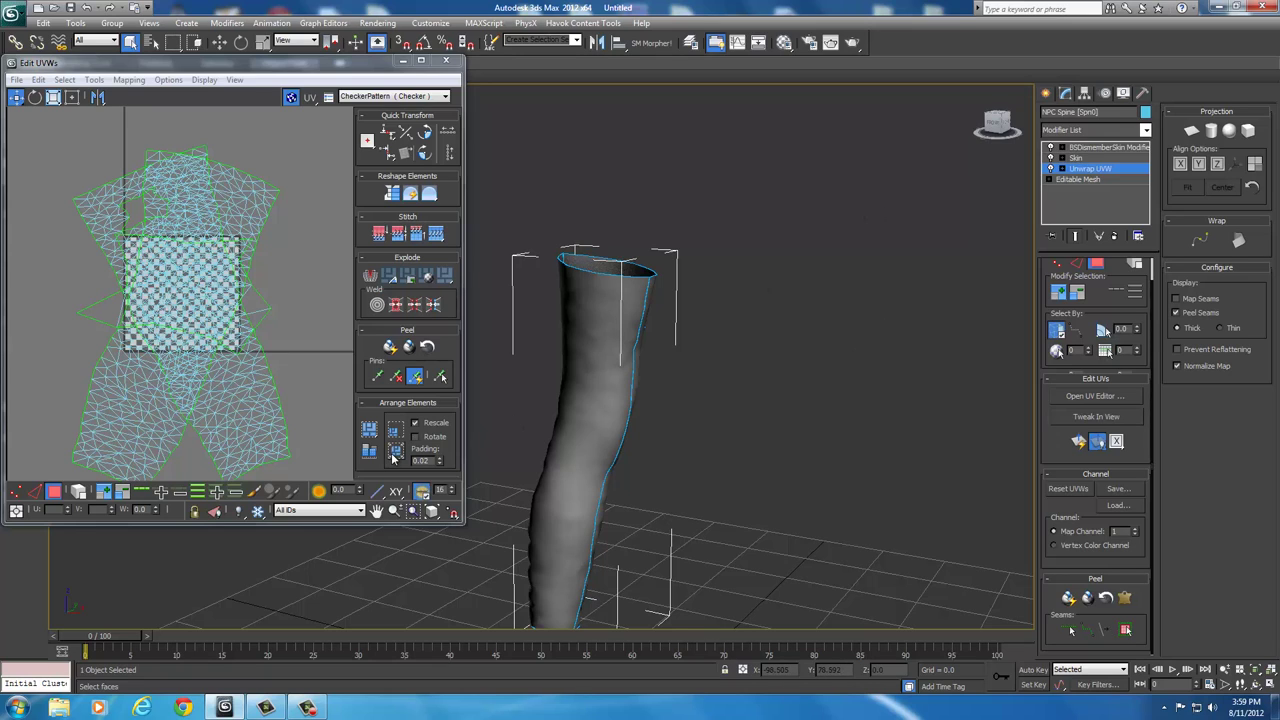
pyautogui.click(395, 450)
pyautogui.scroll(3, 229, 355)
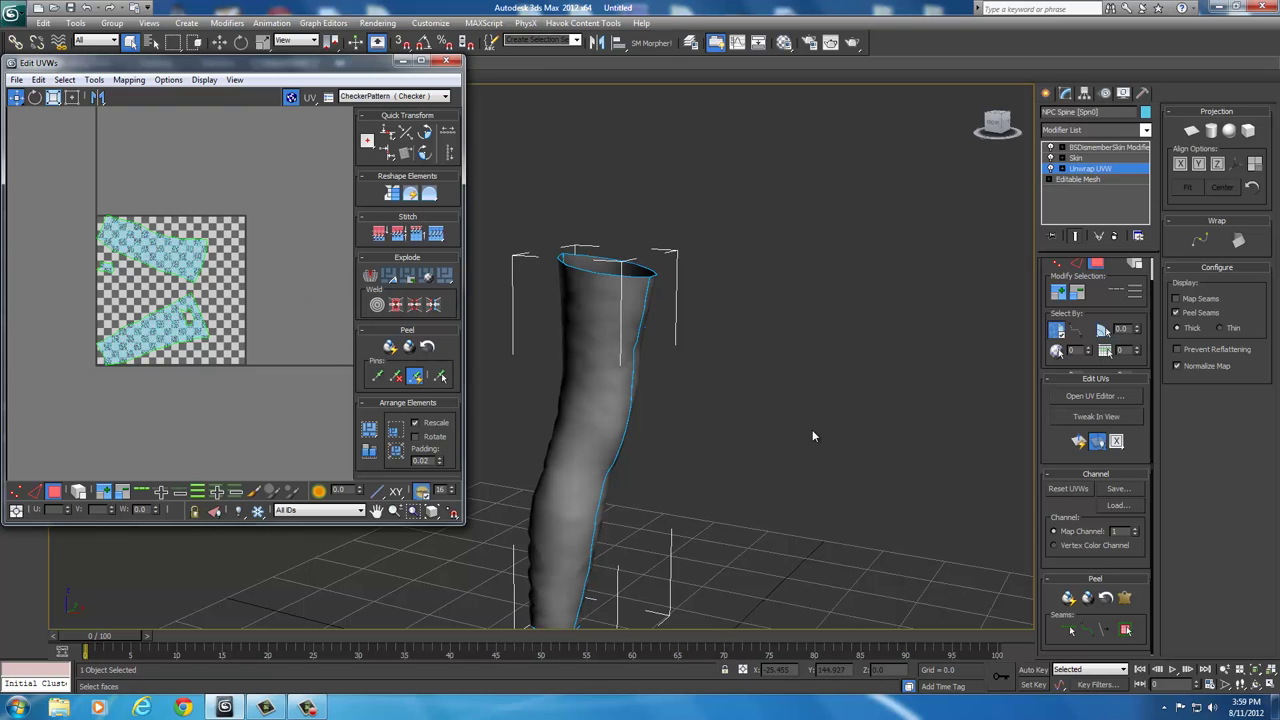
# - Orbit around the leg to inspect its seam, then close the Edit UVWs window
pyautogui.keyDown('alt'); pyautogui.moveTo(821, 425); pyautogui.dragTo(640, 429, button='middle'); pyautogui.keyUp('alt')
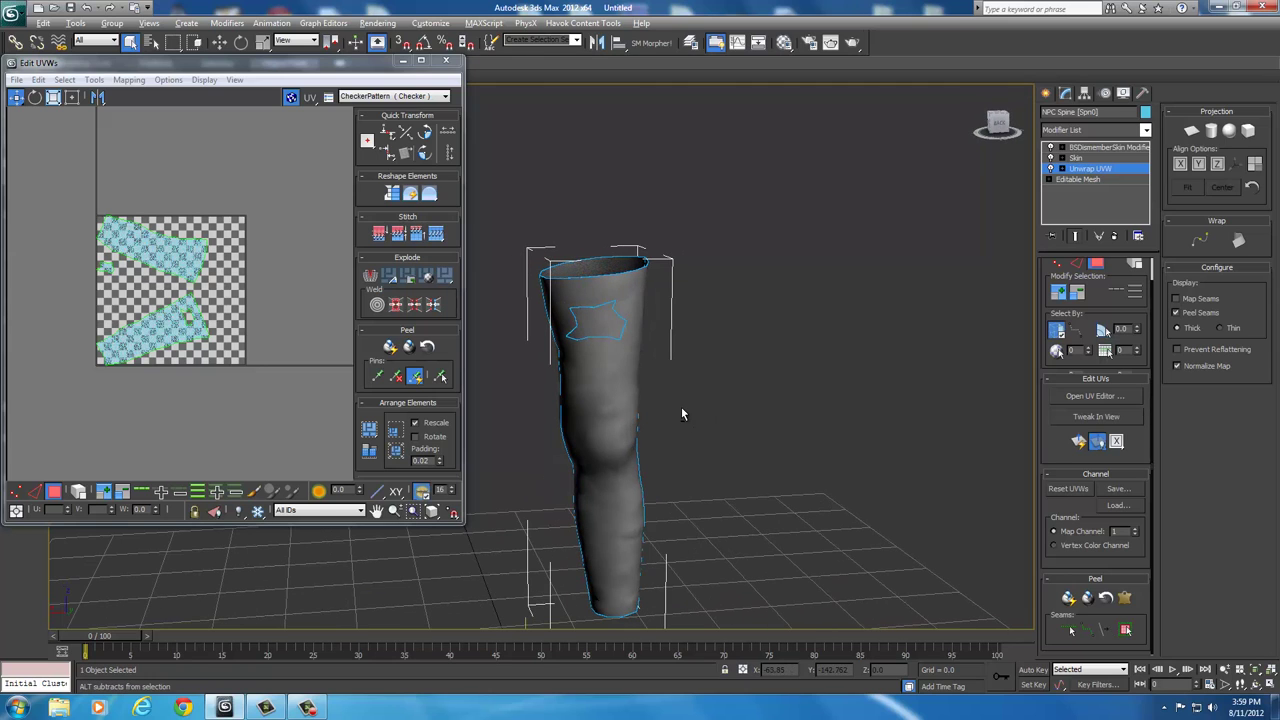
pyautogui.keyDown('alt'); pyautogui.moveTo(678, 414); pyautogui.dragTo(714, 413, button='middle'); pyautogui.keyUp('alt')
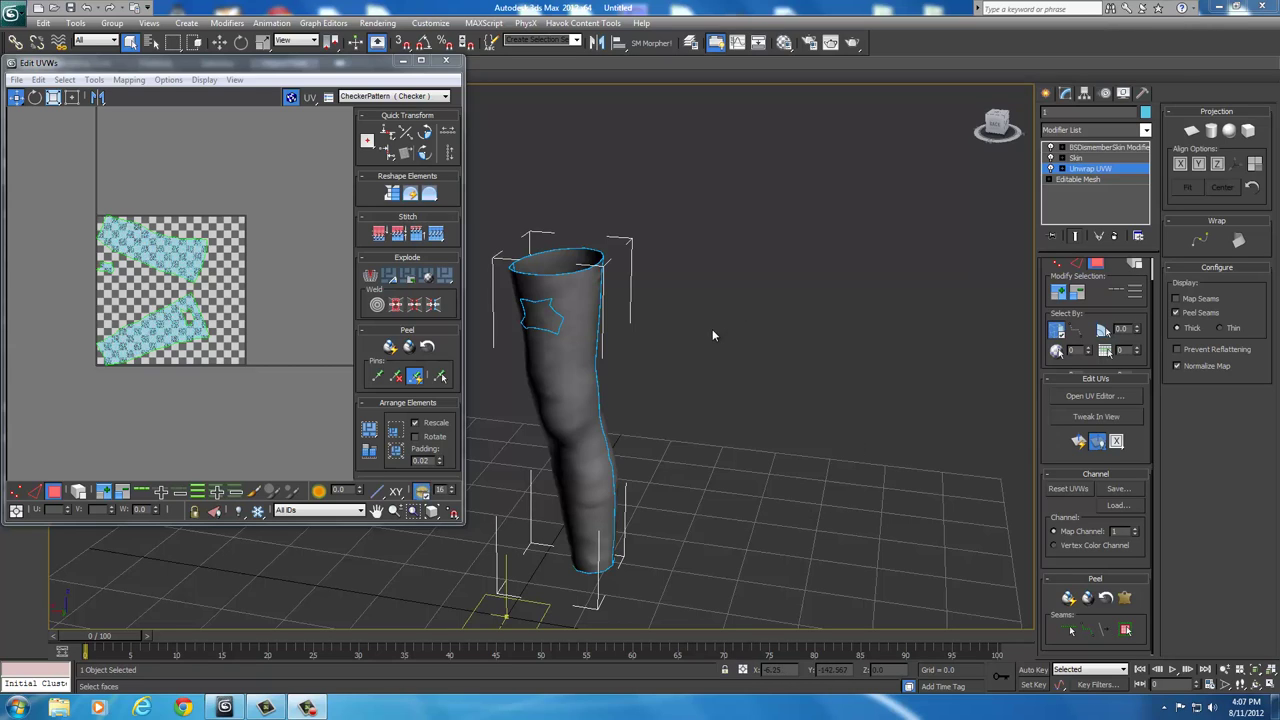
pyautogui.keyDown('alt'); pyautogui.moveTo(712, 336); pyautogui.dragTo(774, 330, button='middle'); pyautogui.keyUp('alt')
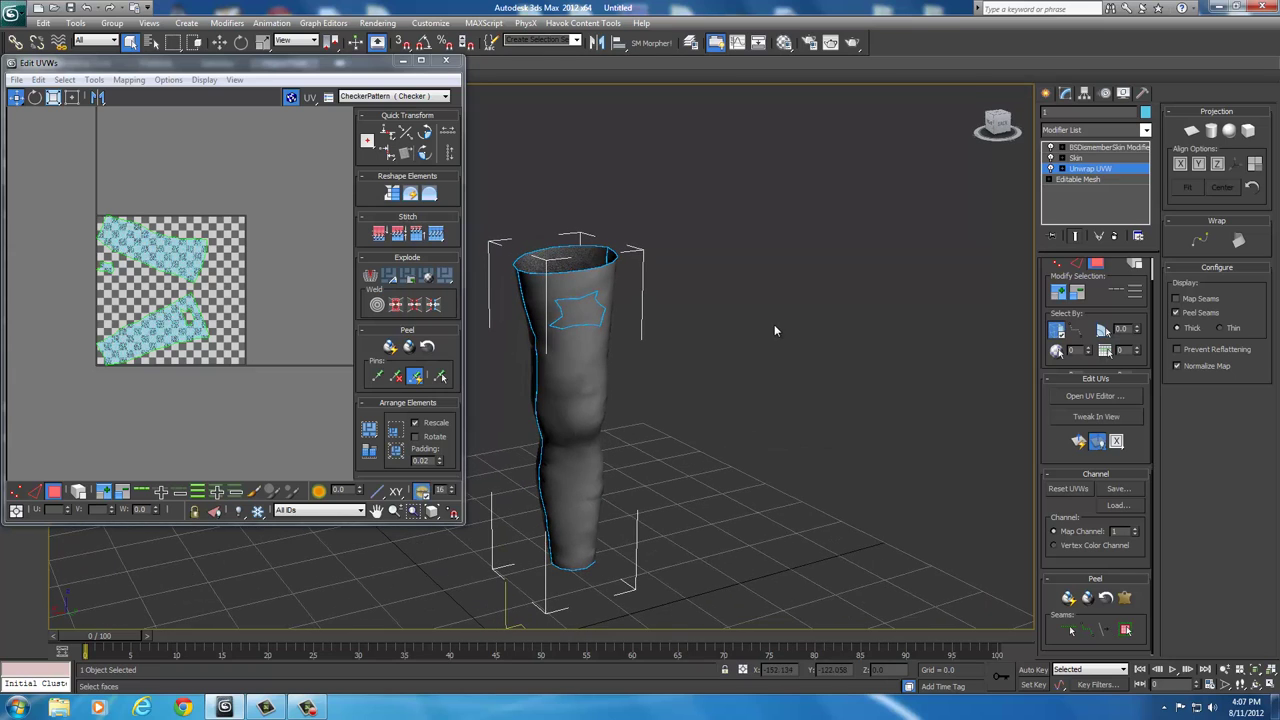
pyautogui.click(447, 62)
pyautogui.keyDown('alt'); pyautogui.moveTo(796, 329); pyautogui.dragTo(757, 336, button='middle'); pyautogui.keyUp('alt')
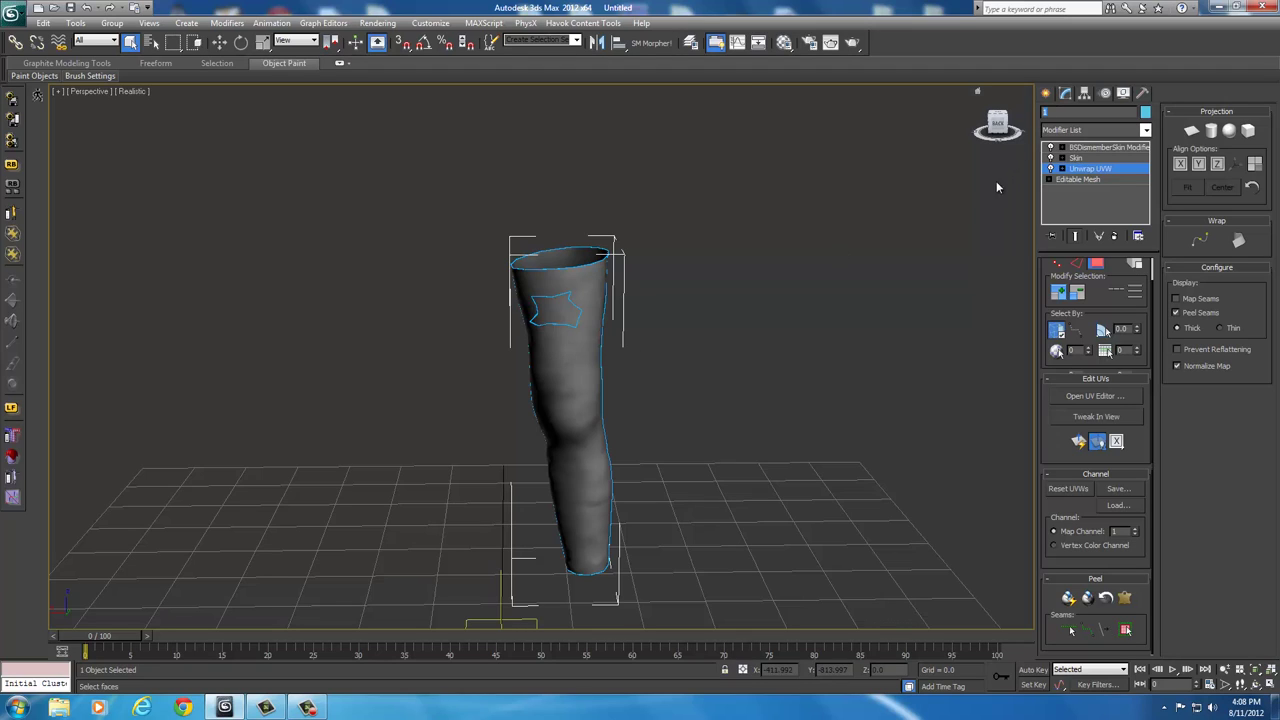
# - Rename the leg object to 'legging' in the name field
pyautogui.write('egging')
pyautogui.moveTo(756, 436)
pyautogui.keyDown('alt'); pyautogui.mouseDown(button='middle')
pyautogui.moveTo(794, 440)
pyautogui.moveTo(768, 442)
pyautogui.mouseUp(button='middle'); pyautogui.keyUp('alt')
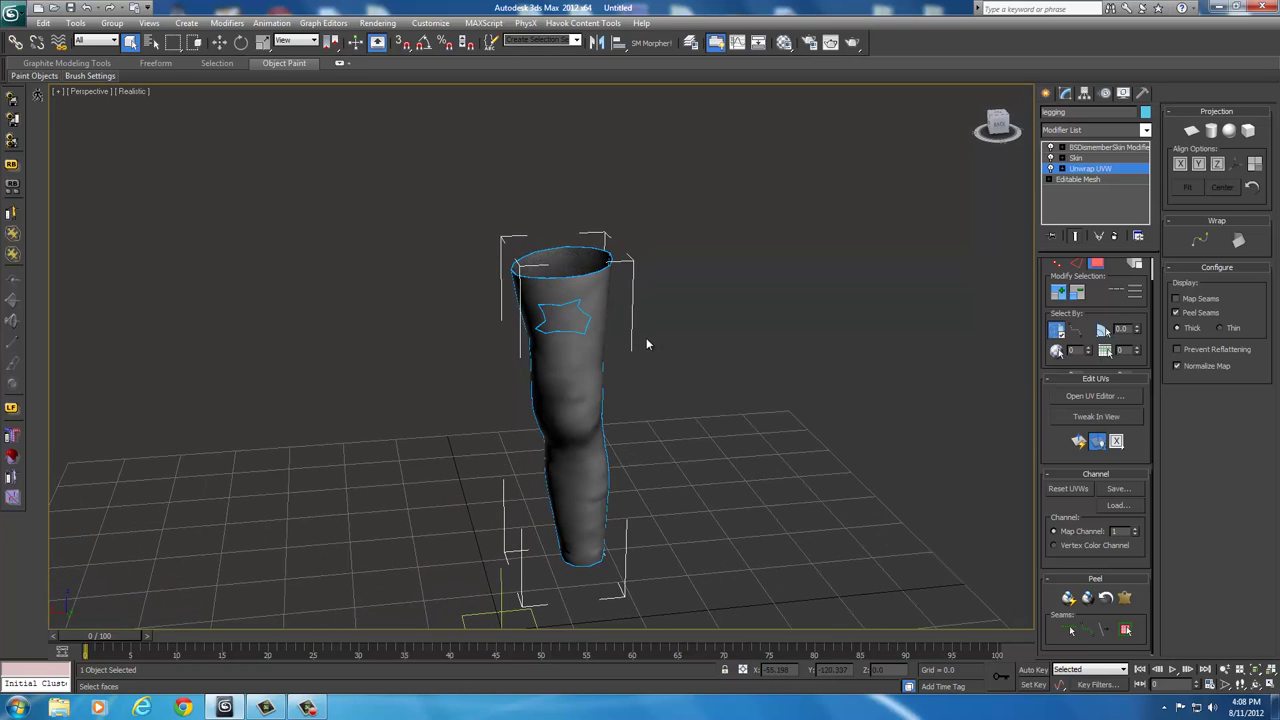
# - Start an export from the application menu, then cancel it without saving a file
pyautogui.click(12, 14)
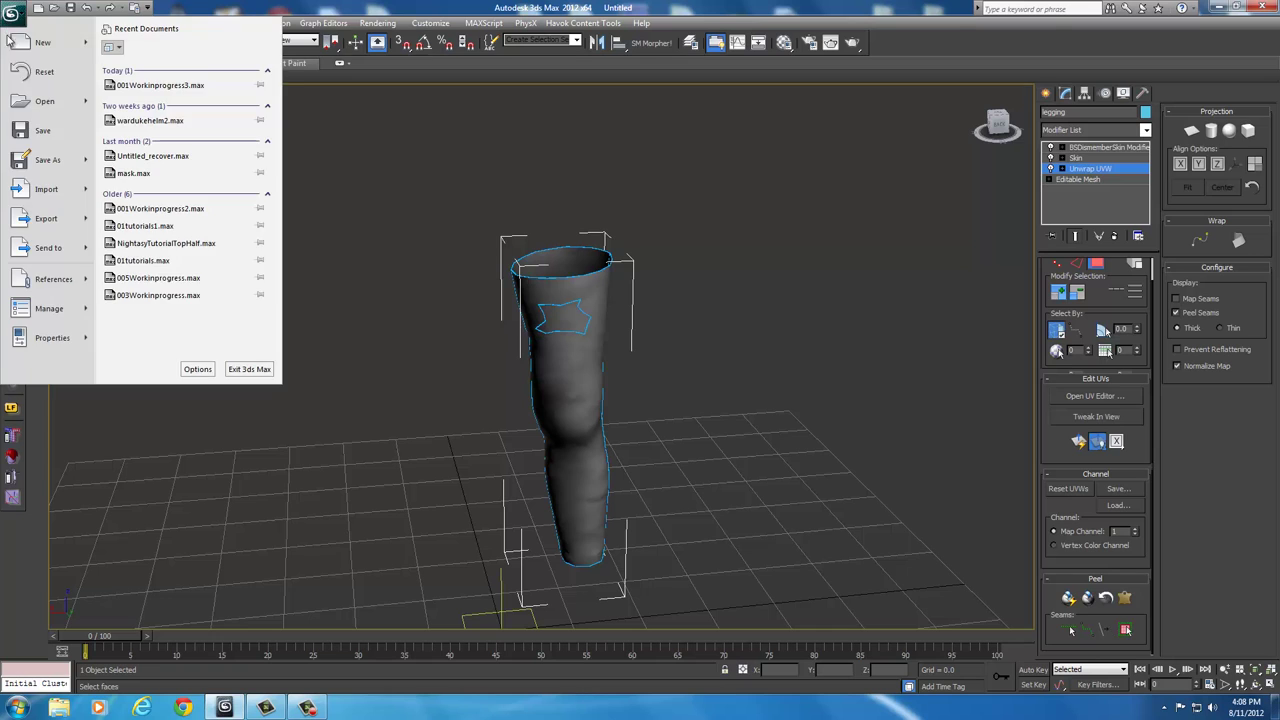
pyautogui.click(85, 220)
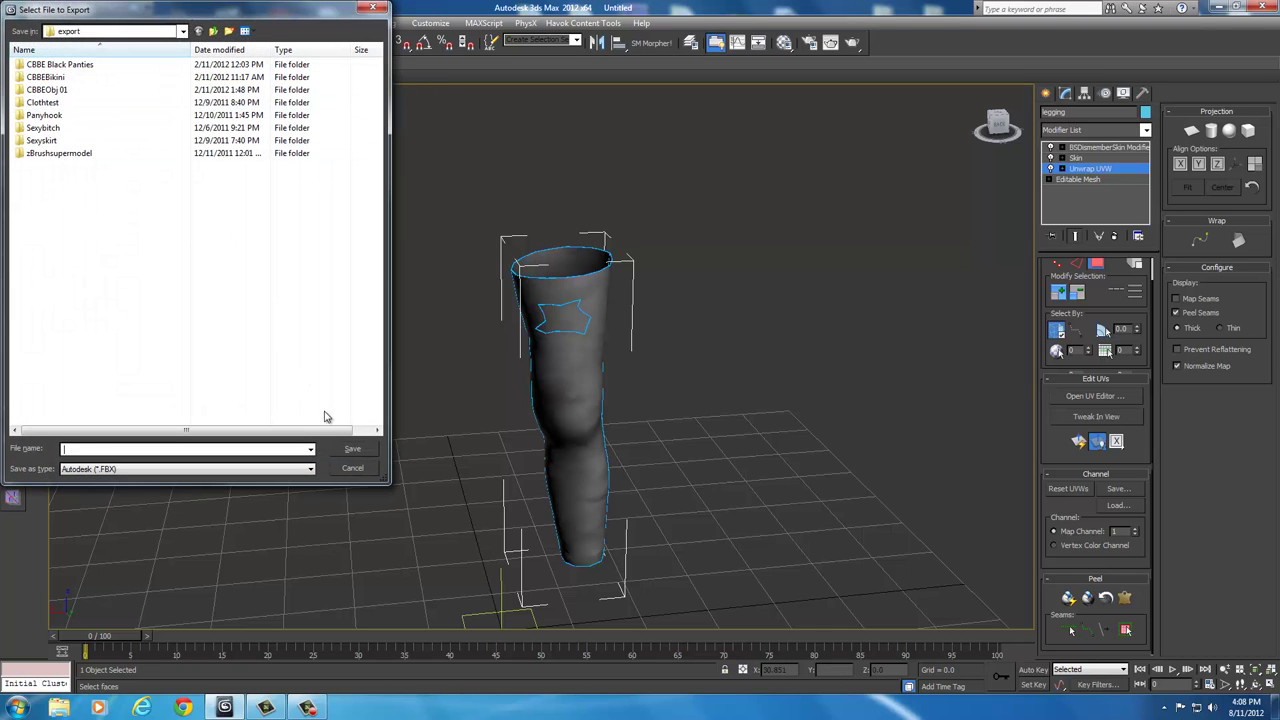
pyautogui.click(348, 460)
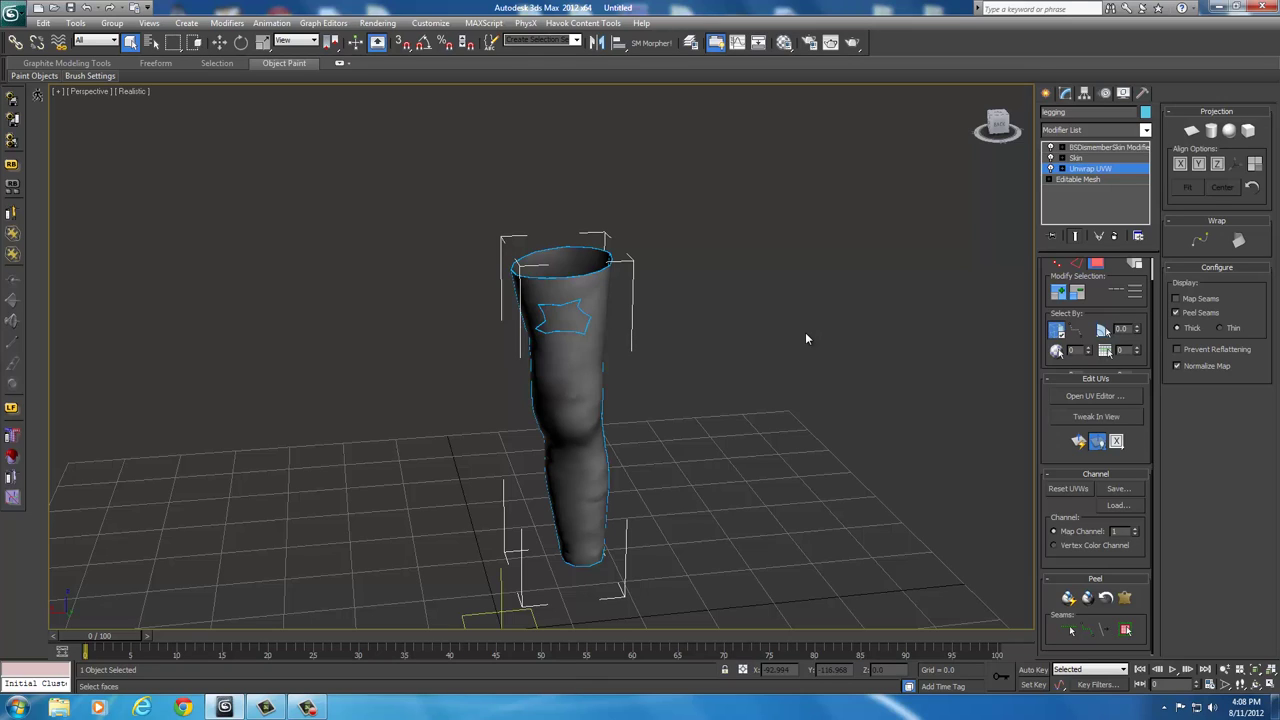
pyautogui.doubleClick(1080, 110)
# - Rename the object to 'l' and import the LeftLeg2_1 NIF file with its default options
pyautogui.write('l')
pyautogui.click(14, 14)
pyautogui.click(42, 175)
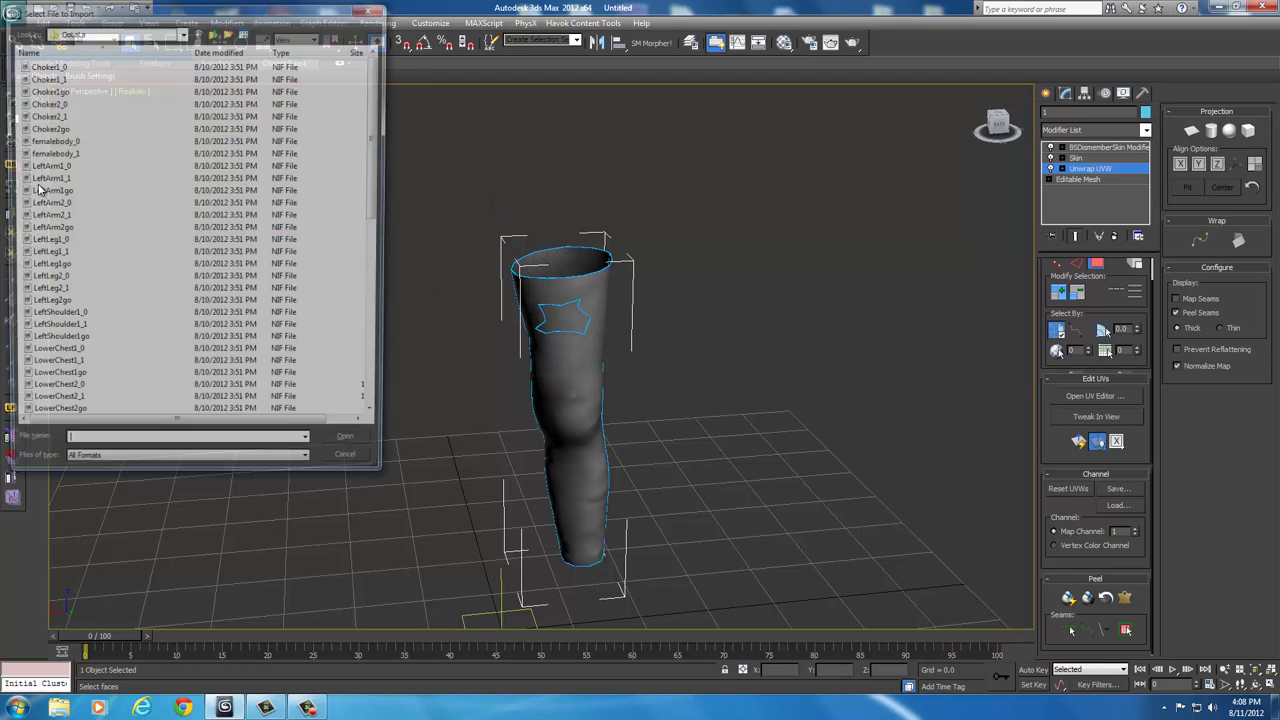
pyautogui.click(54, 292)
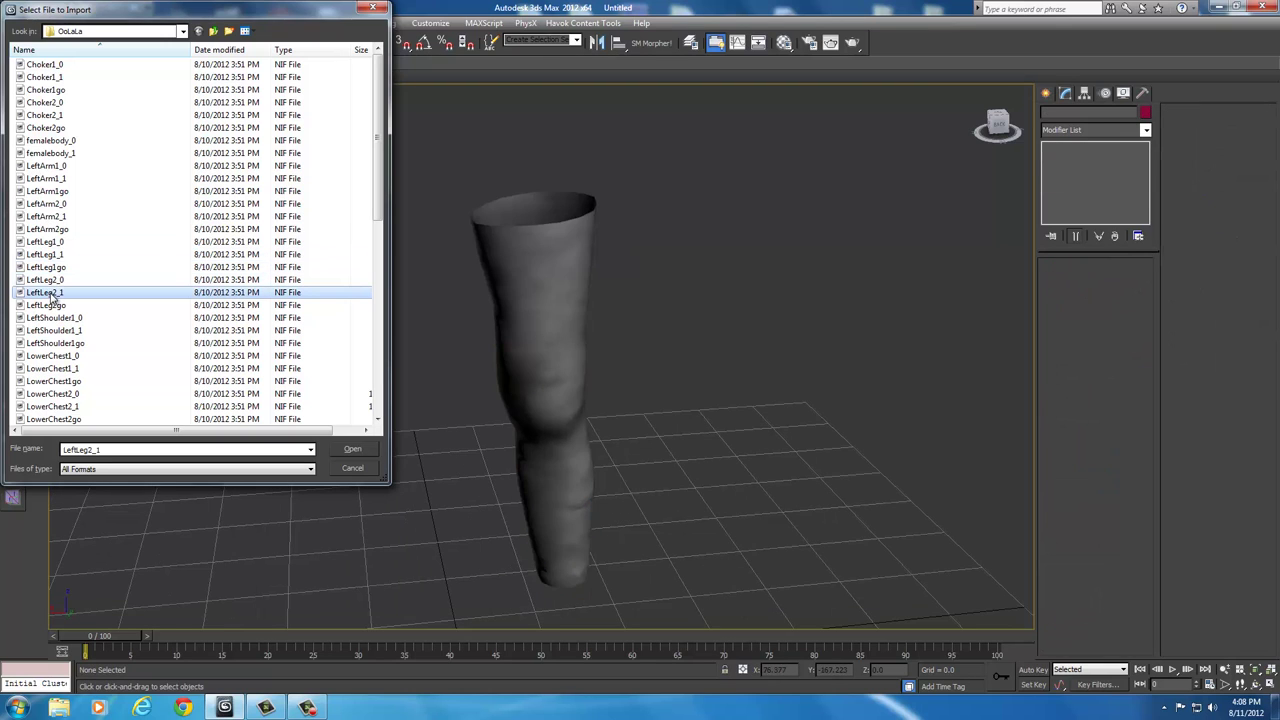
pyautogui.click(346, 448)
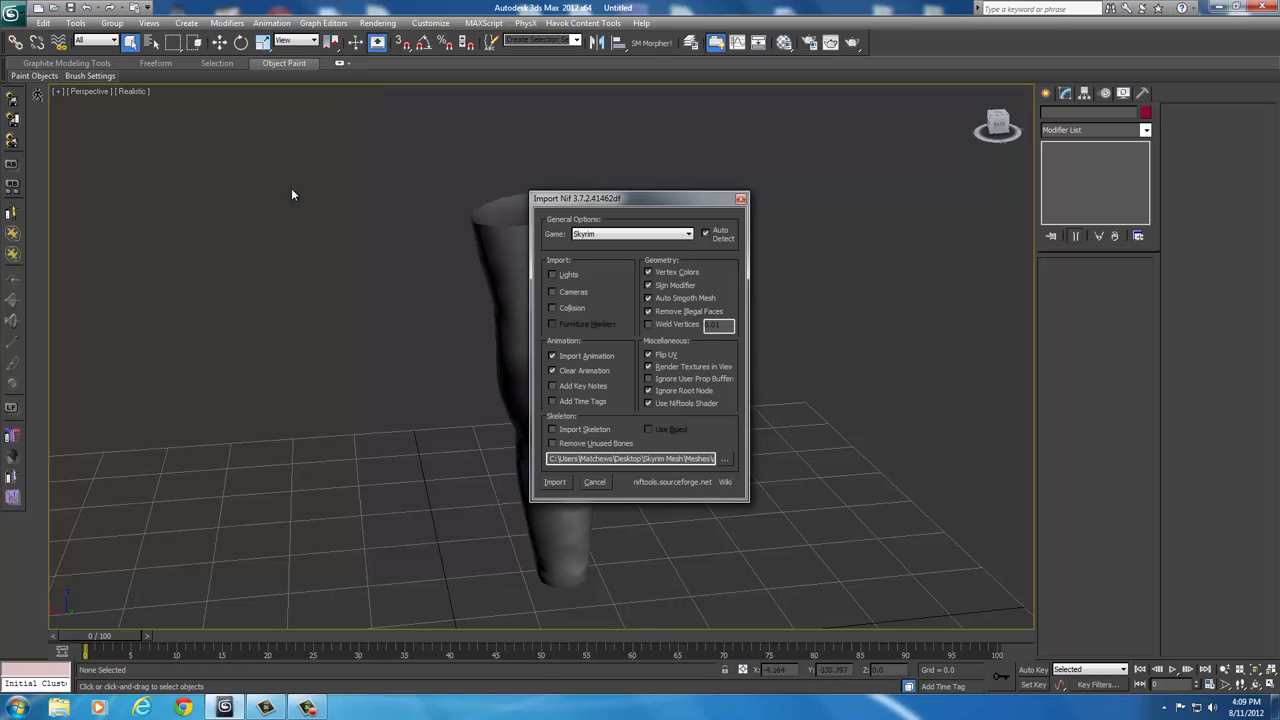
pyautogui.click(556, 484)
# - Accept the suggested new names for the three conflicting duplicate objects
pyautogui.click(711, 377)
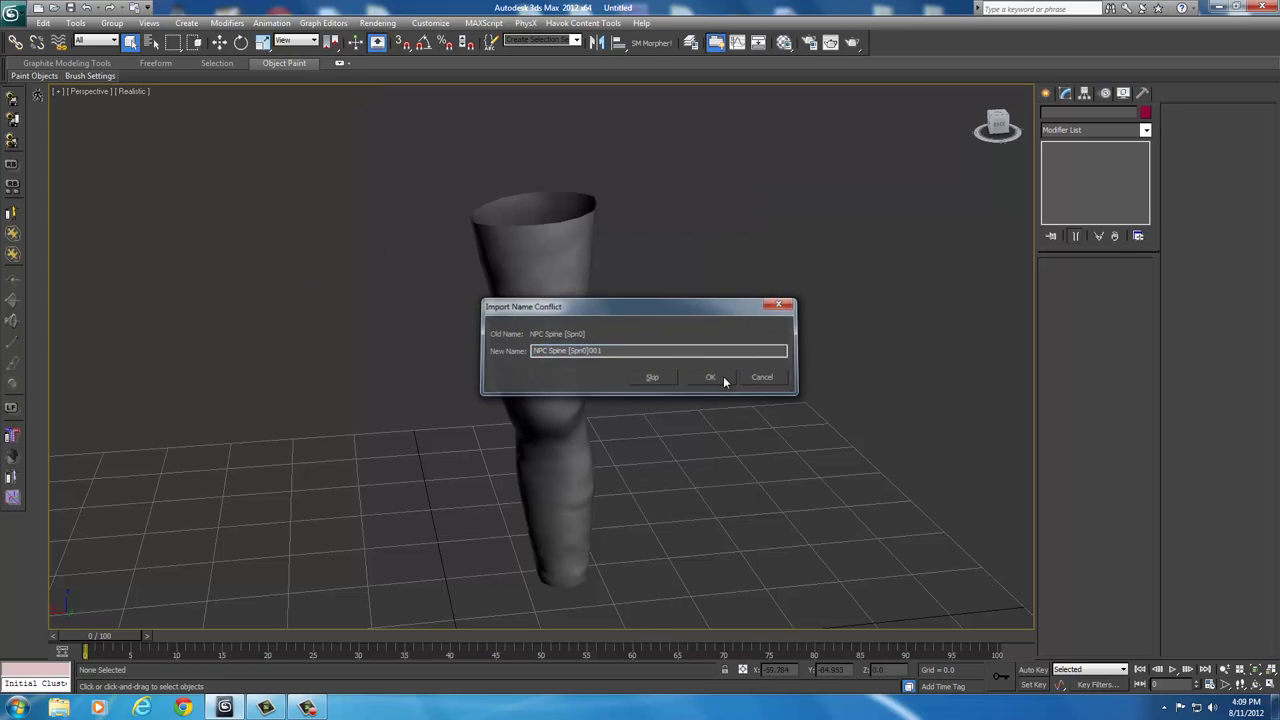
pyautogui.click(711, 377)
pyautogui.click(711, 377)
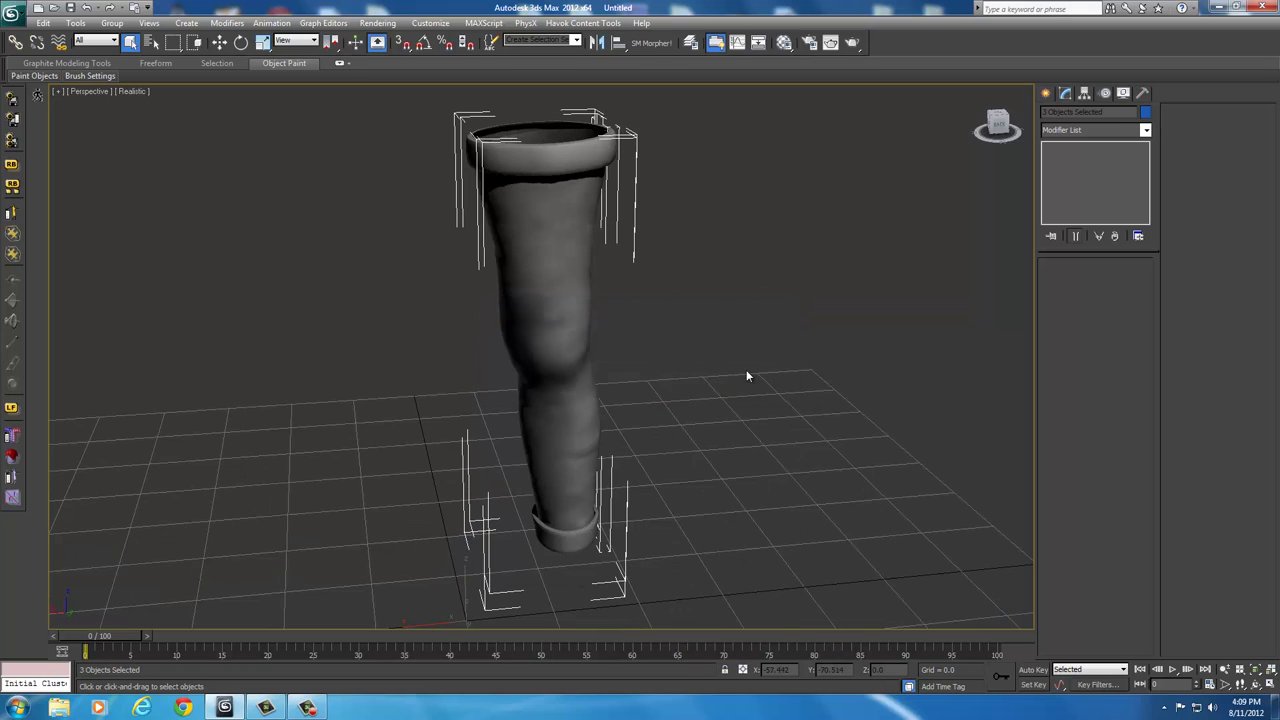
# - Select the imported leg mesh and hide all unselected objects
pyautogui.keyDown('alt'); pyautogui.moveTo(748, 374); pyautogui.dragTo(731, 440, button='middle'); pyautogui.keyUp('alt')
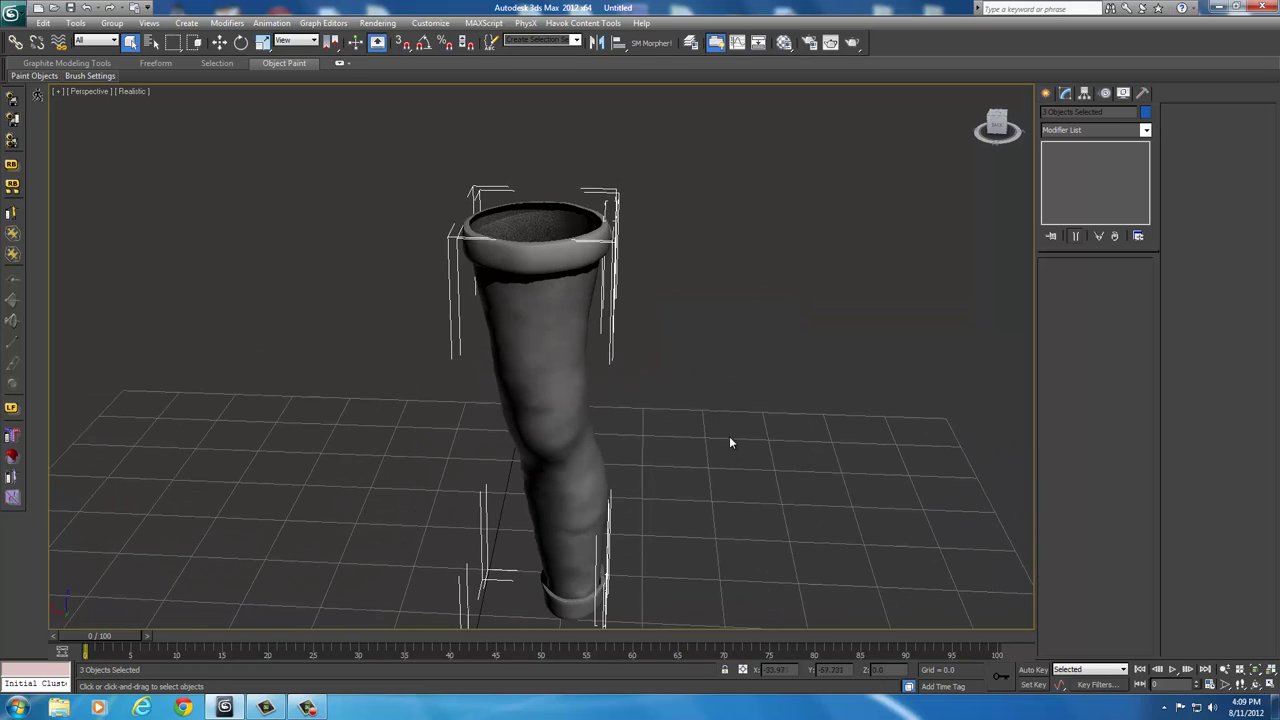
pyautogui.click(547, 385)
pyautogui.rightClick(547, 385)
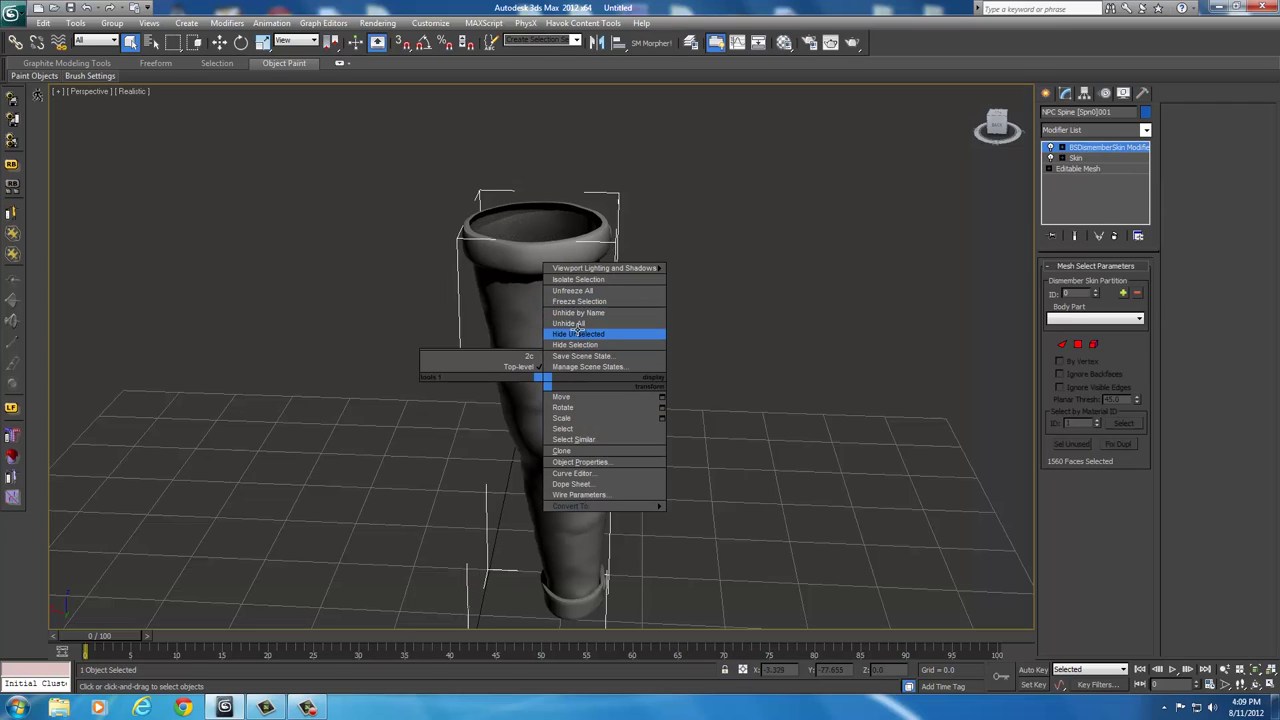
pyautogui.click(578, 333)
# - Unhide all objects and select the original unwrapped leg mesh
pyautogui.keyDown('alt'); pyautogui.moveTo(672, 372); pyautogui.dragTo(700, 391, button='middle'); pyautogui.keyUp('alt')
pyautogui.rightClick(698, 385)
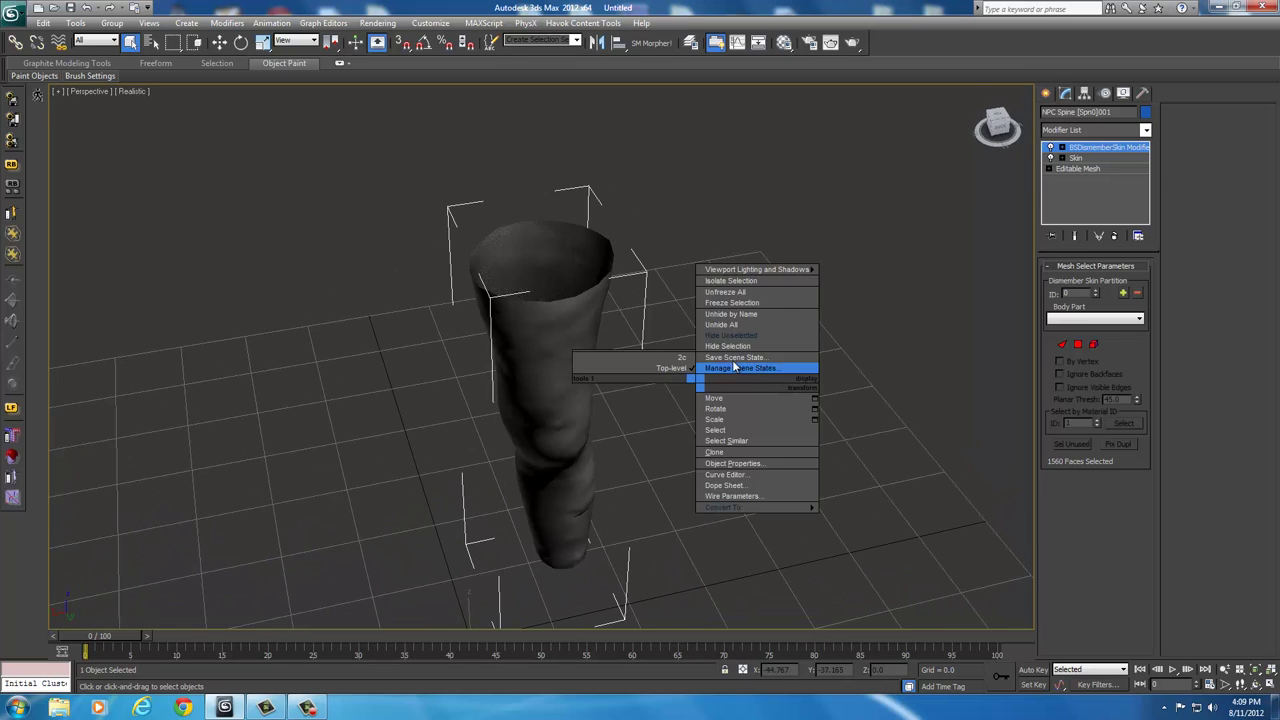
pyautogui.click(728, 325)
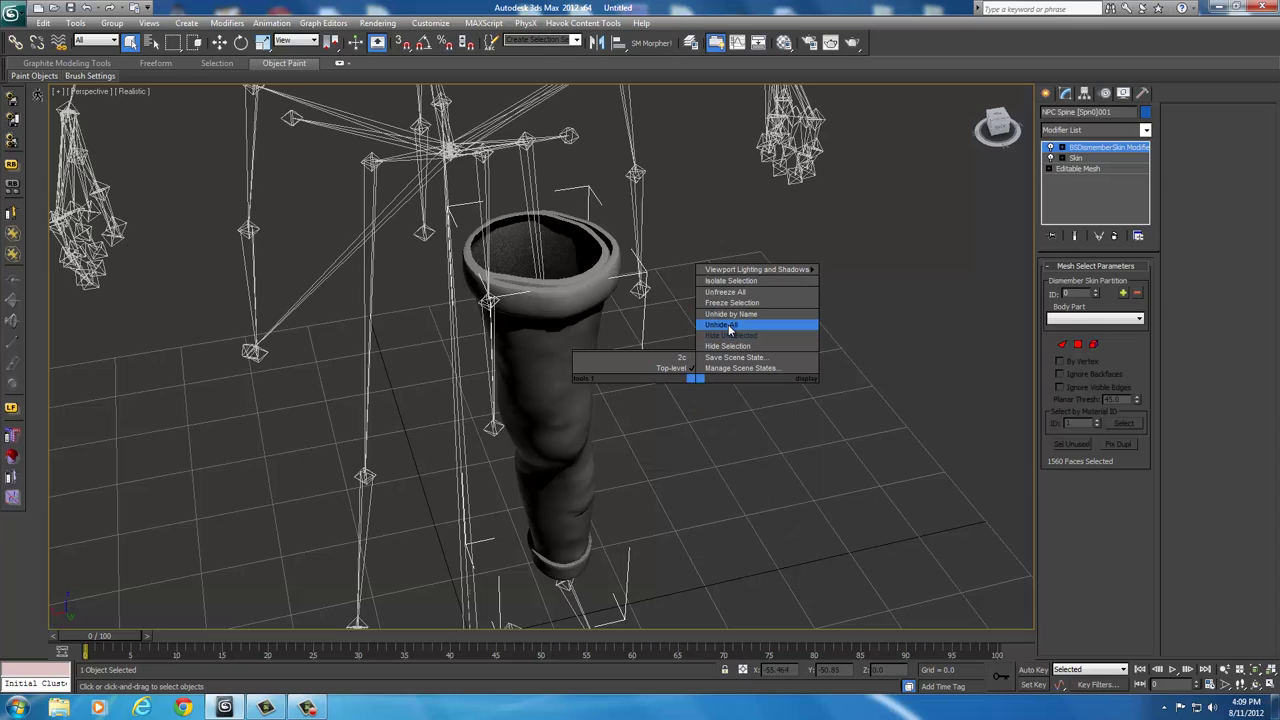
pyautogui.click(545, 246)
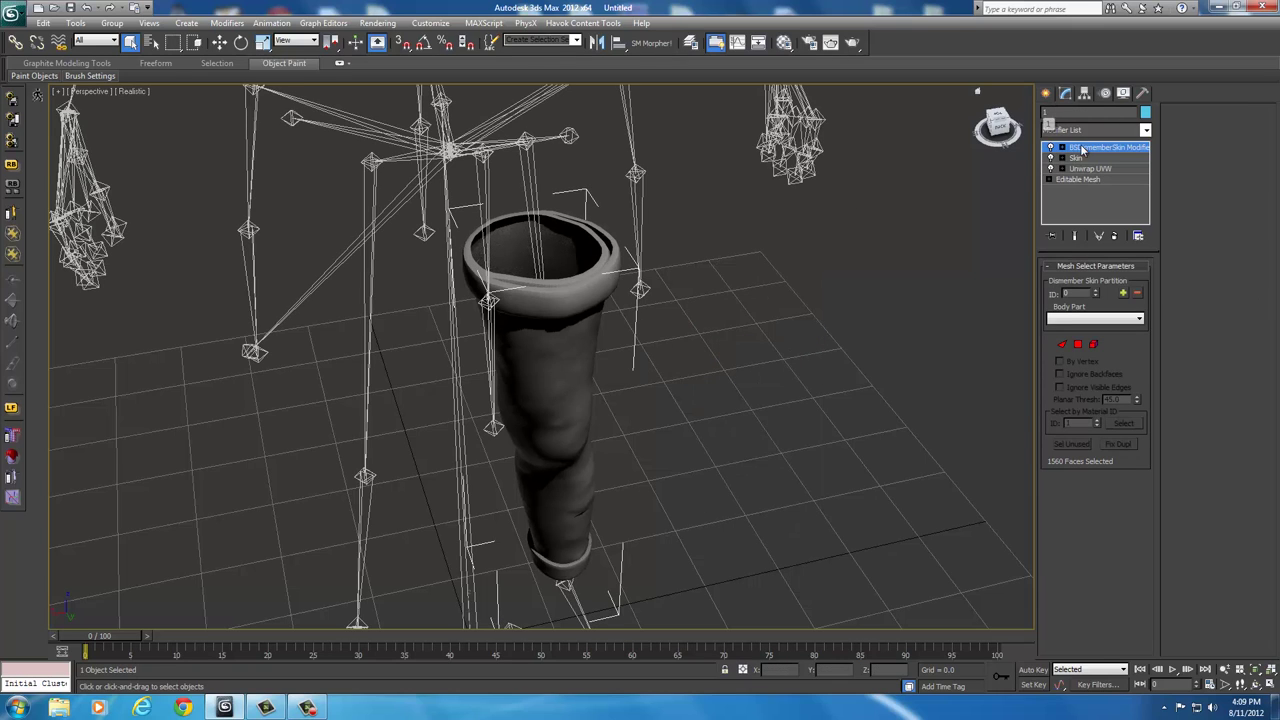
# - Cut the Unwrap UVW modifier from the selected leg and hide all other objects
pyautogui.click(1082, 170)
pyautogui.rightClick(1082, 170)
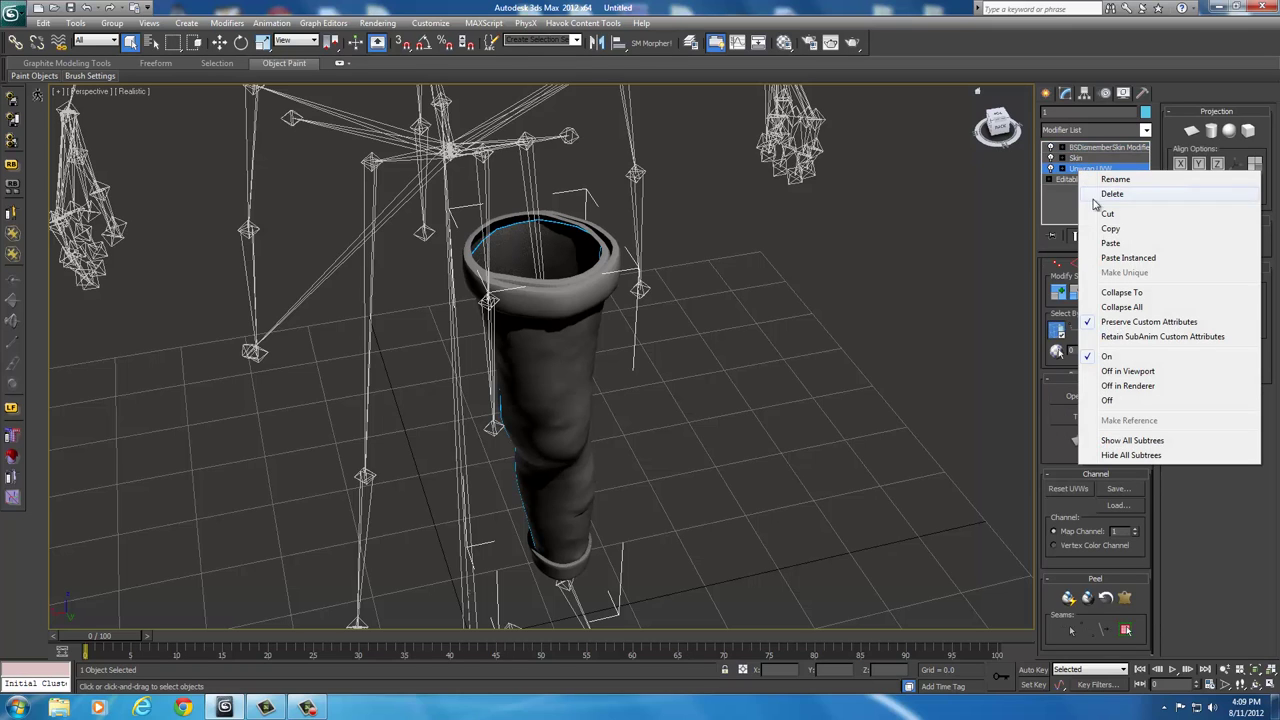
pyautogui.click(1108, 213)
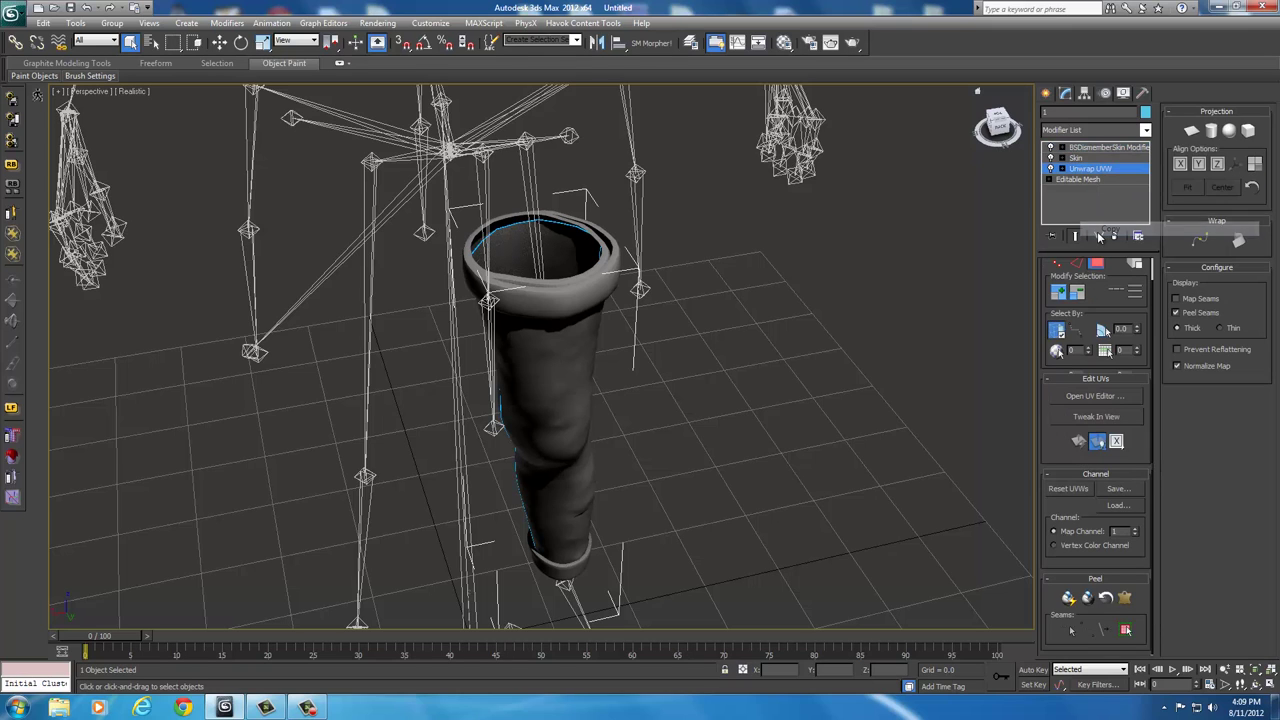
pyautogui.rightClick(522, 380)
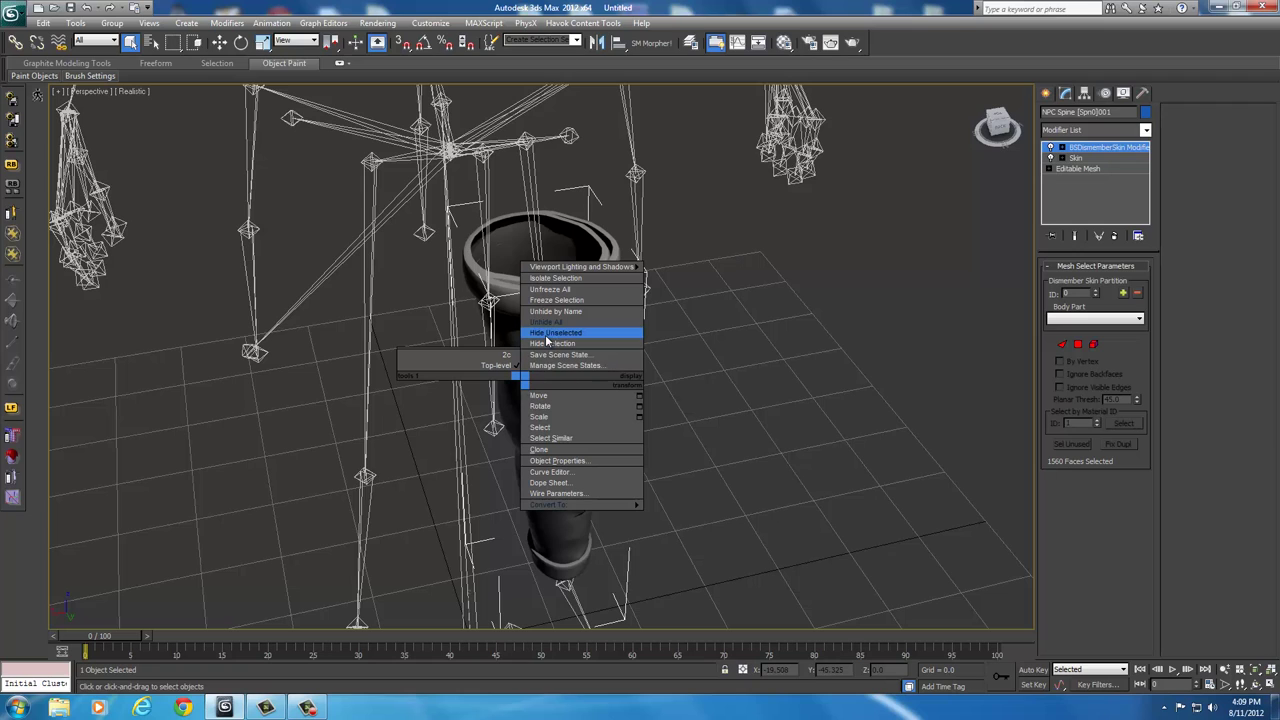
pyautogui.click(547, 334)
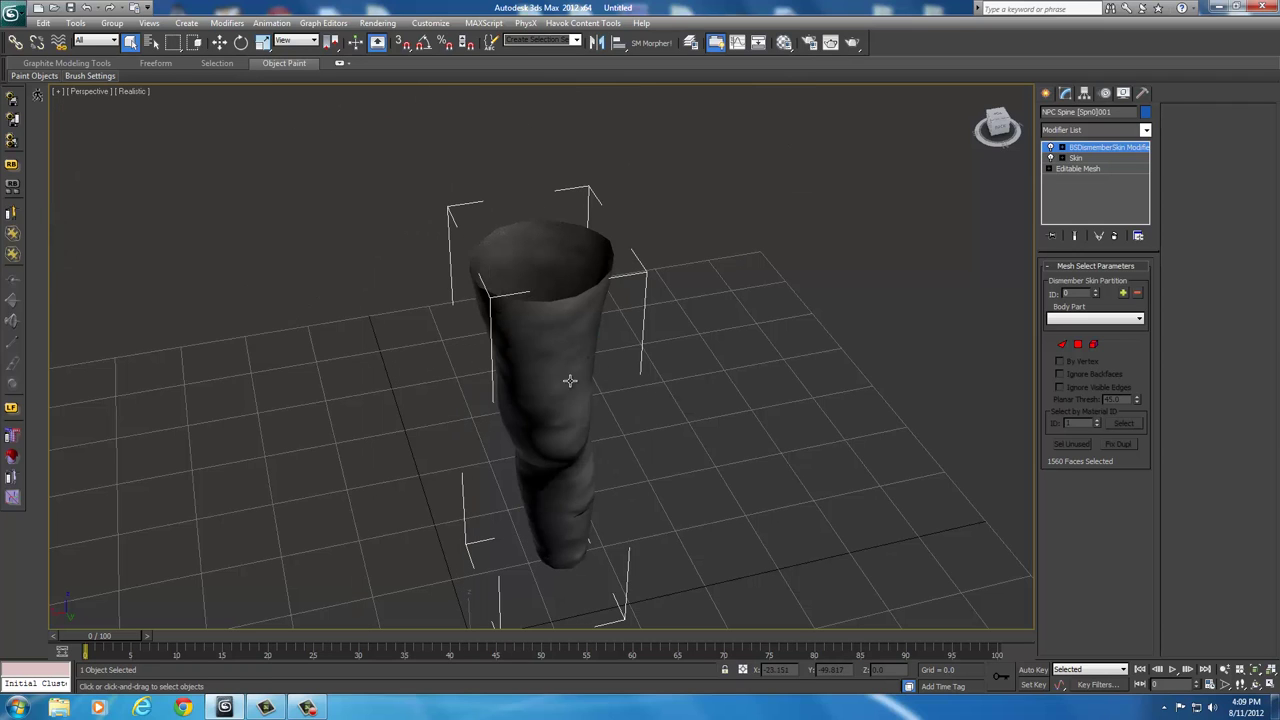
pyautogui.keyDown('alt'); pyautogui.moveTo(762, 384); pyautogui.dragTo(734, 361, button='middle'); pyautogui.keyUp('alt')
# - Paste Unwrap UVW onto the leg's Editable Mesh and check its UVs in the editor
pyautogui.click(1080, 168)
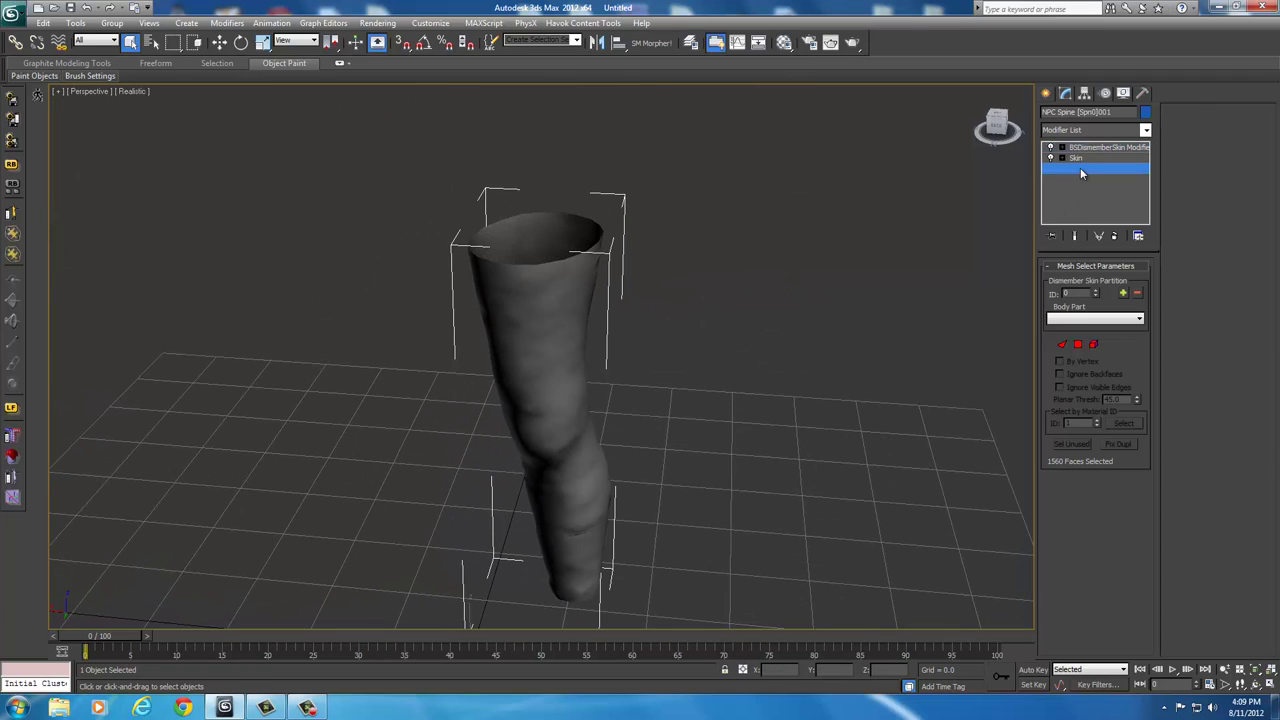
pyautogui.rightClick(1080, 170)
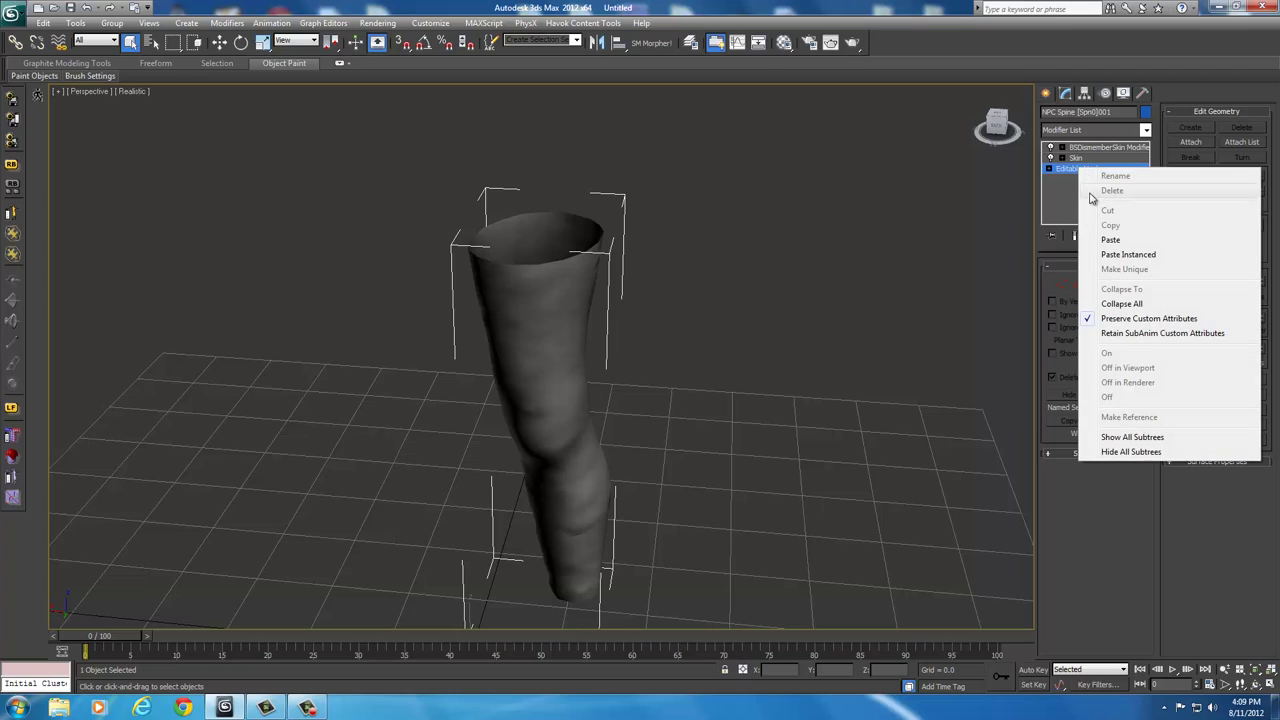
pyautogui.click(1106, 244)
pyautogui.click(1090, 169)
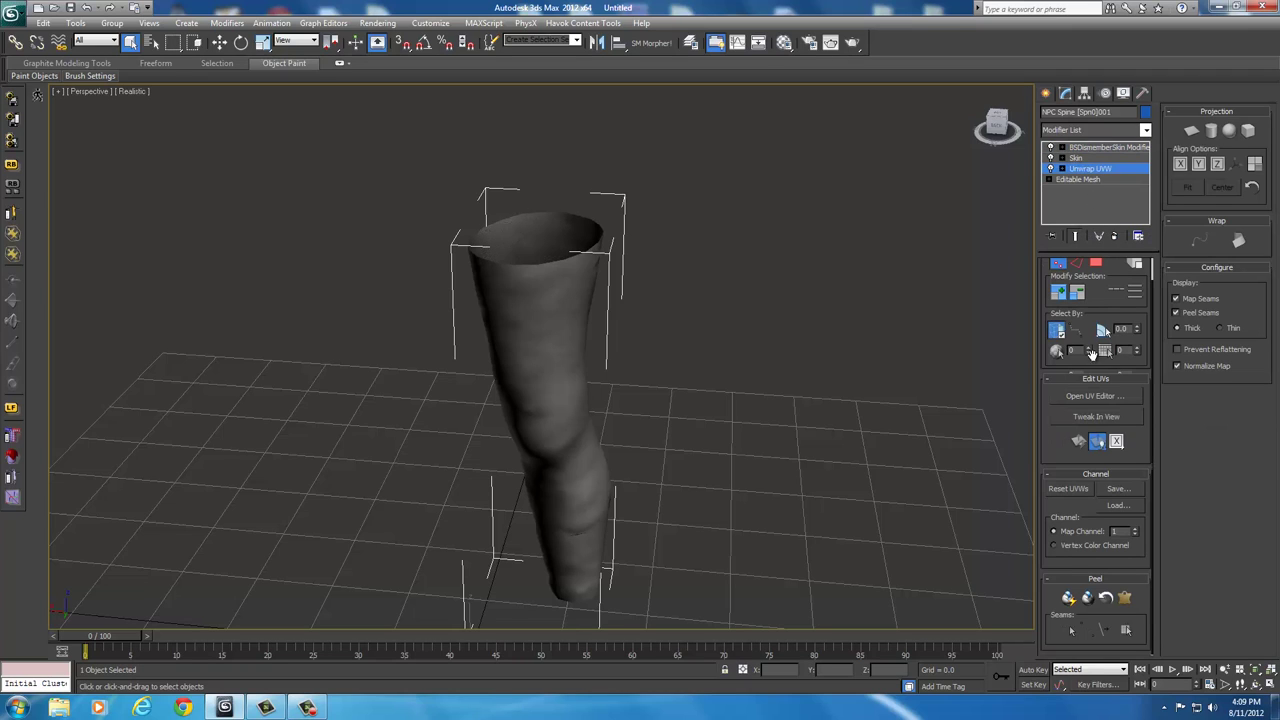
pyautogui.click(1090, 395)
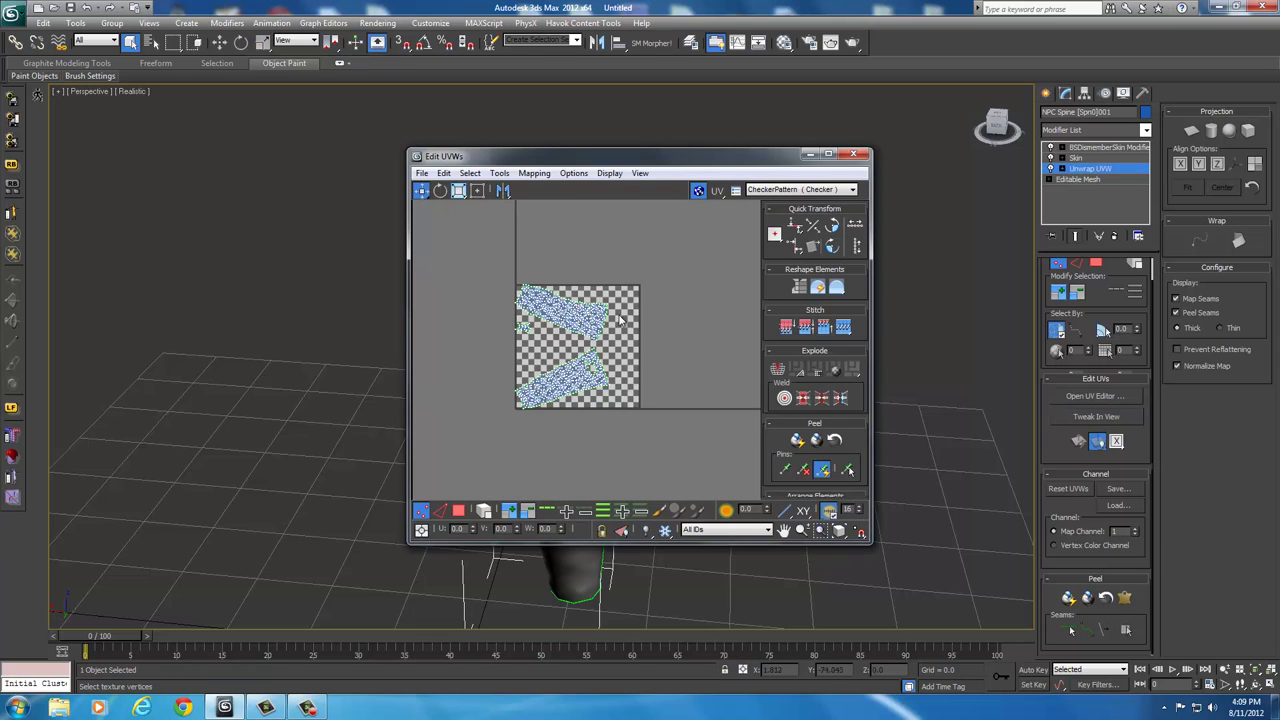
pyautogui.click(853, 154)
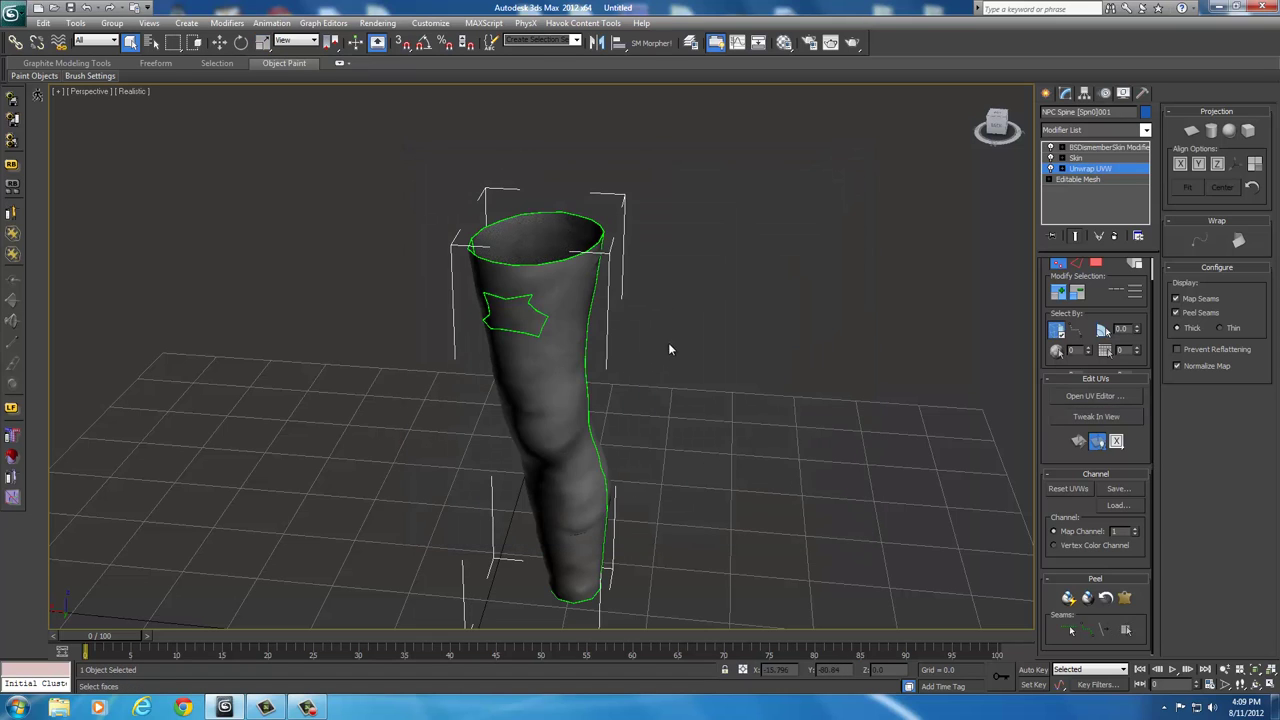
# - Enter 'legging' in the object name field for the isolated leg mesh
pyautogui.keyDown('alt'); pyautogui.moveTo(670, 349); pyautogui.dragTo(795, 365, button='middle'); pyautogui.keyUp('alt')
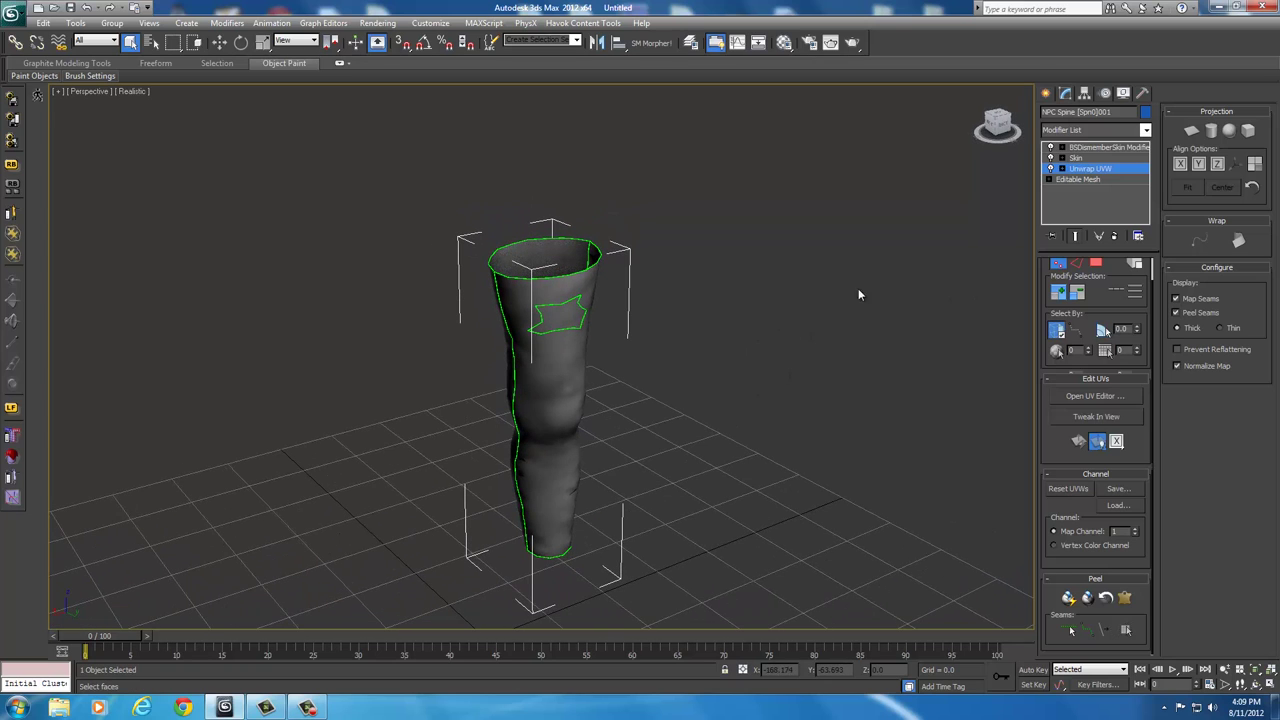
pyautogui.click(1121, 112)
pyautogui.write('egging')
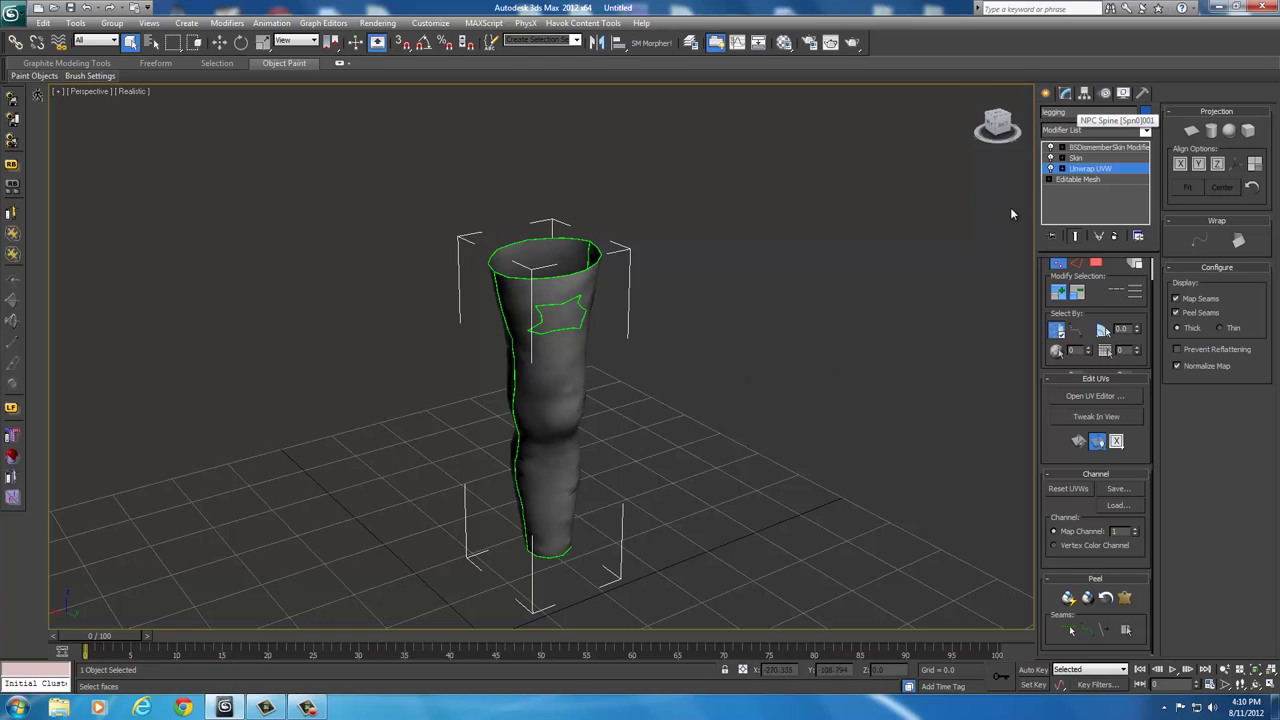
pyautogui.keyDown('alt'); pyautogui.moveTo(806, 346); pyautogui.dragTo(774, 356, button='middle'); pyautogui.keyUp('alt')
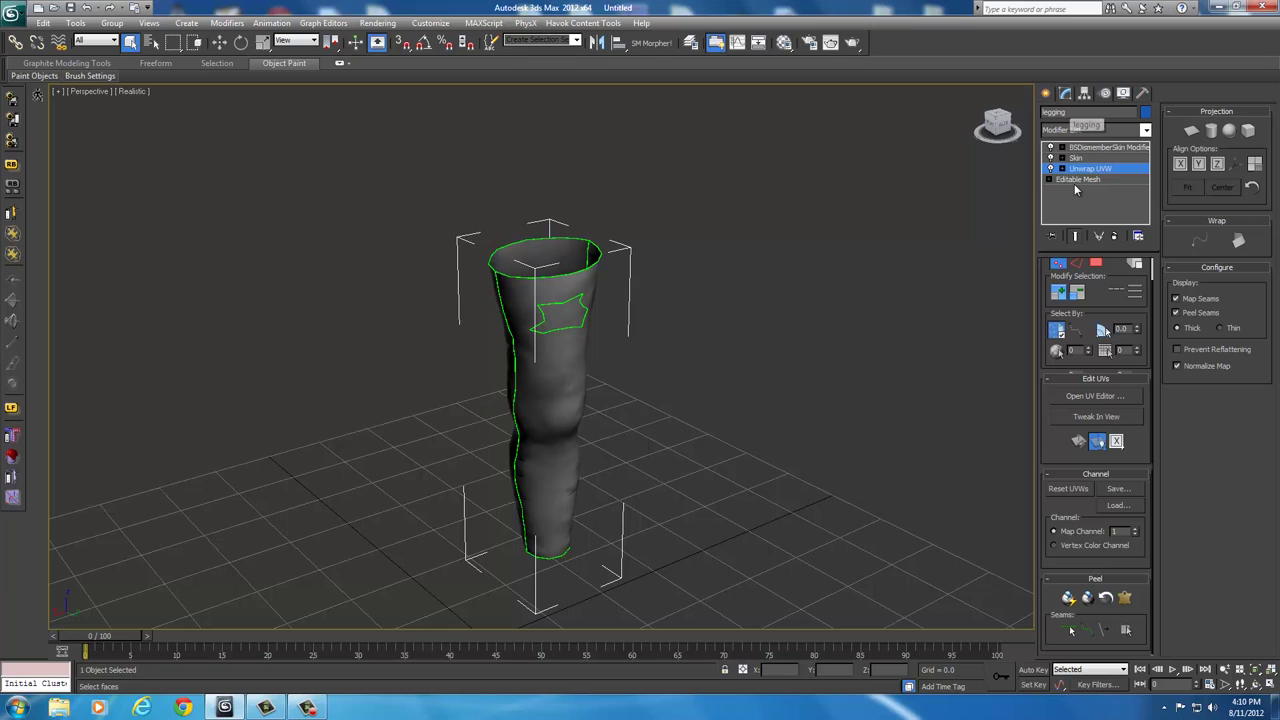
pyautogui.rightClick(755, 337)
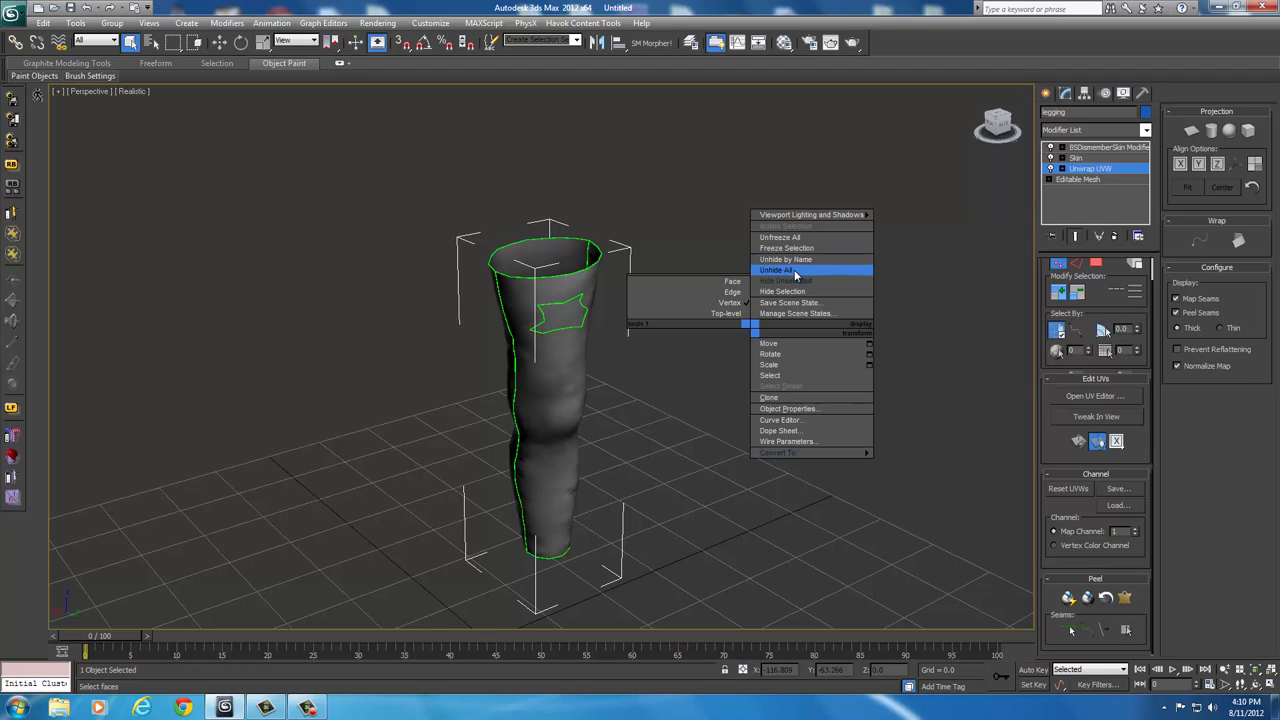
# - Unhide all hidden bones and helpers to reveal the skeleton around the legging
pyautogui.click(794, 269)
pyautogui.keyDown('alt'); pyautogui.moveTo(795, 276); pyautogui.dragTo(658, 322, button='middle'); pyautogui.keyUp('alt')
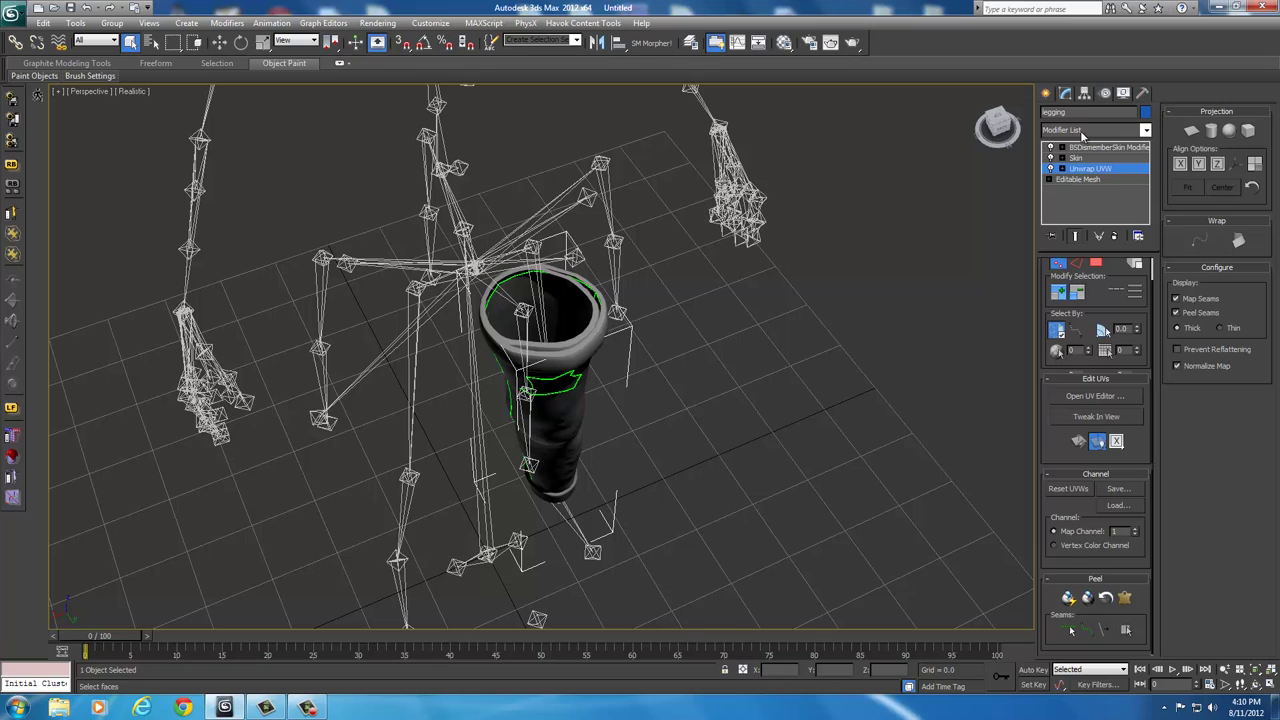
pyautogui.click(1048, 93)
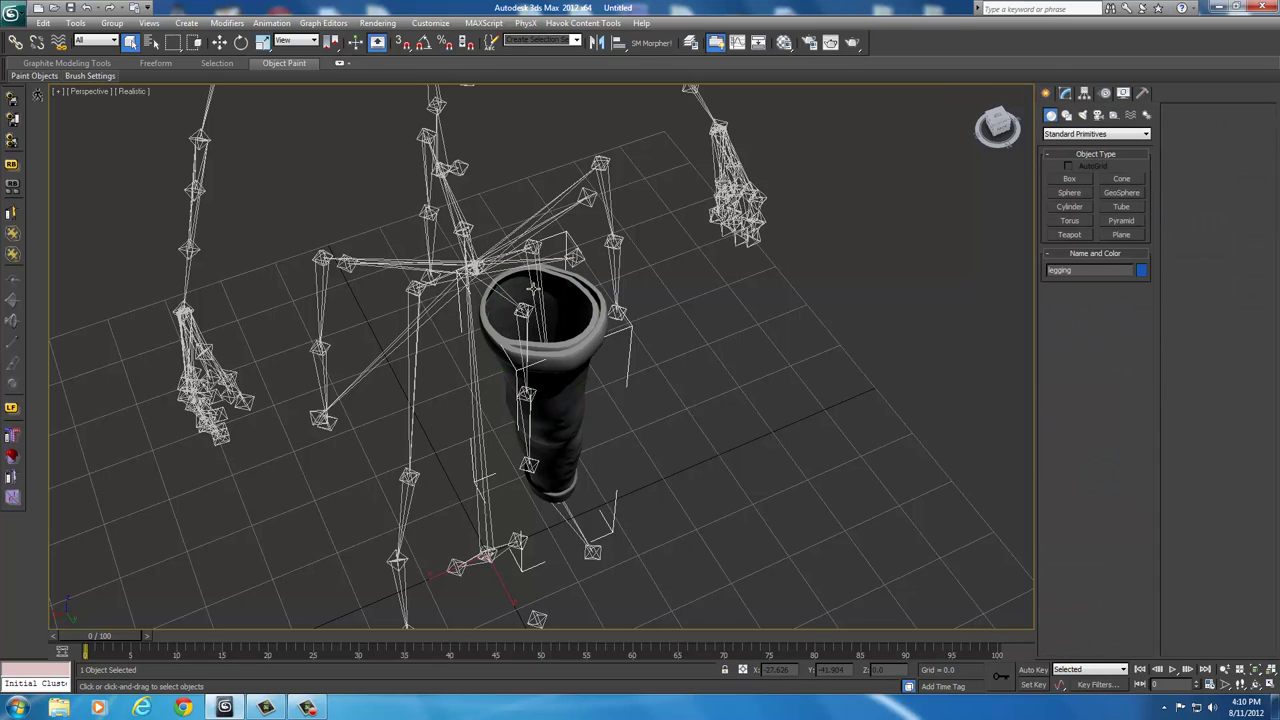
# - Inspect the left calf and pelvis bones, then reselect the legging mesh
pyautogui.click(530, 289)
pyautogui.click(530, 289)
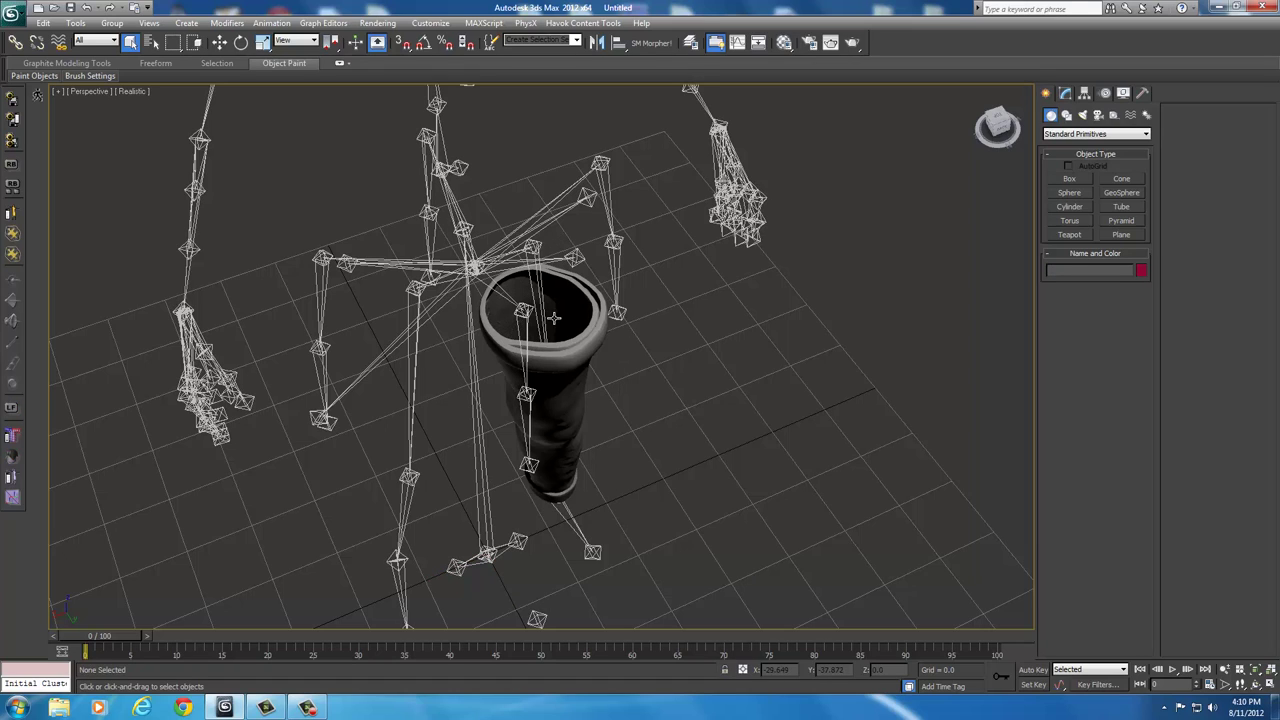
pyautogui.click(563, 355)
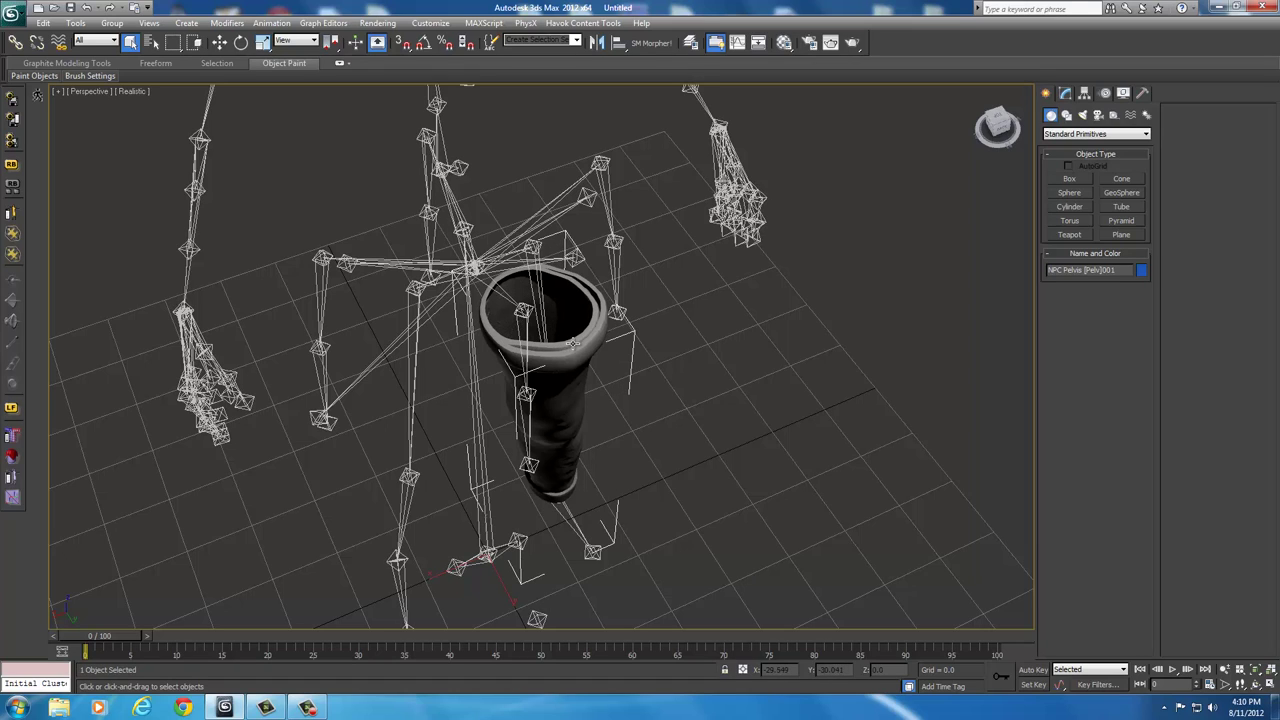
pyautogui.click(572, 338)
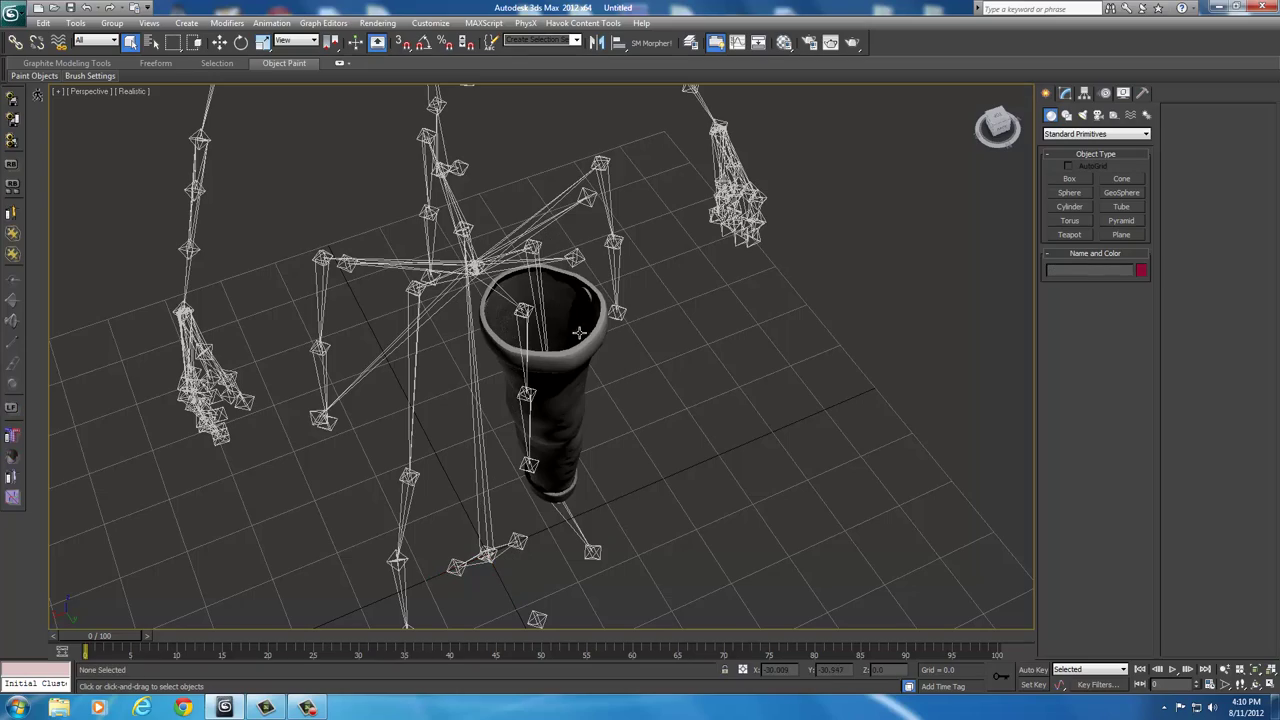
pyautogui.click(620, 338)
pyautogui.keyDown('alt'); pyautogui.moveTo(727, 388); pyautogui.dragTo(694, 336, button='middle'); pyautogui.keyUp('alt')
pyautogui.click(535, 356)
pyautogui.keyDown('alt'); pyautogui.moveTo(764, 359); pyautogui.dragTo(786, 330, button='middle'); pyautogui.keyUp('alt')
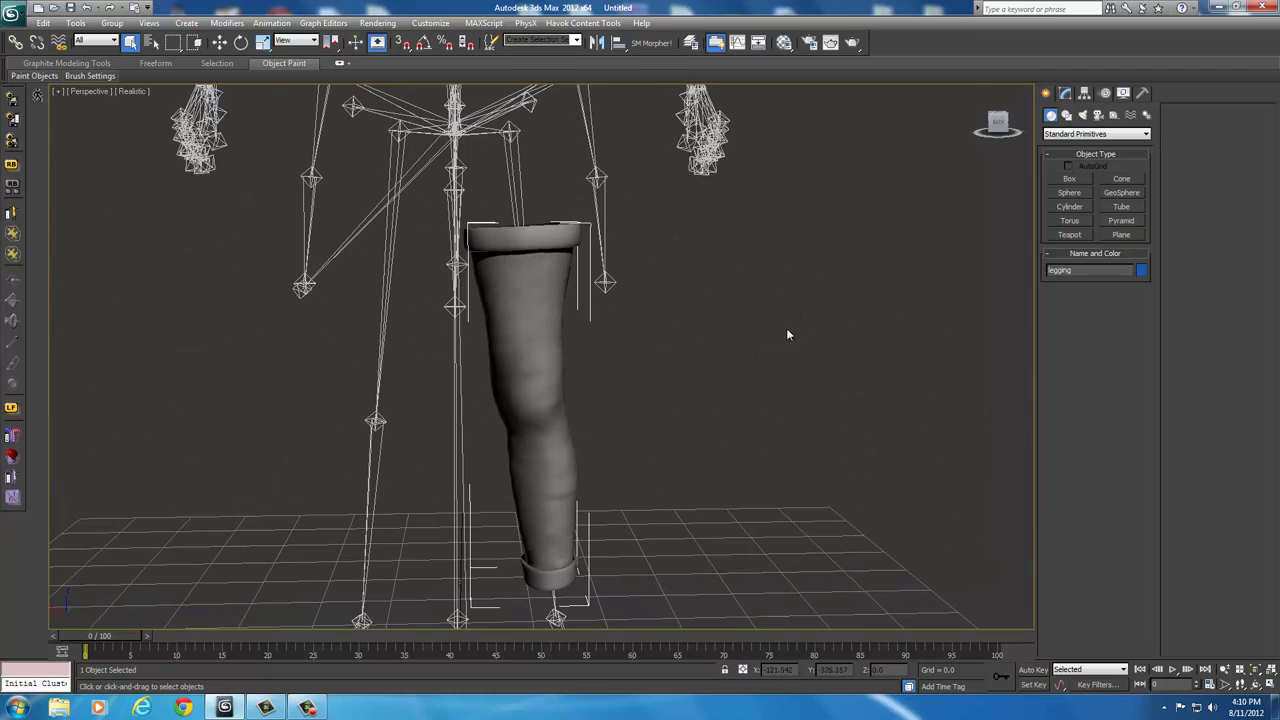
# - Return to the legging's modifier stack in the Modify panel
pyautogui.click(1066, 93)
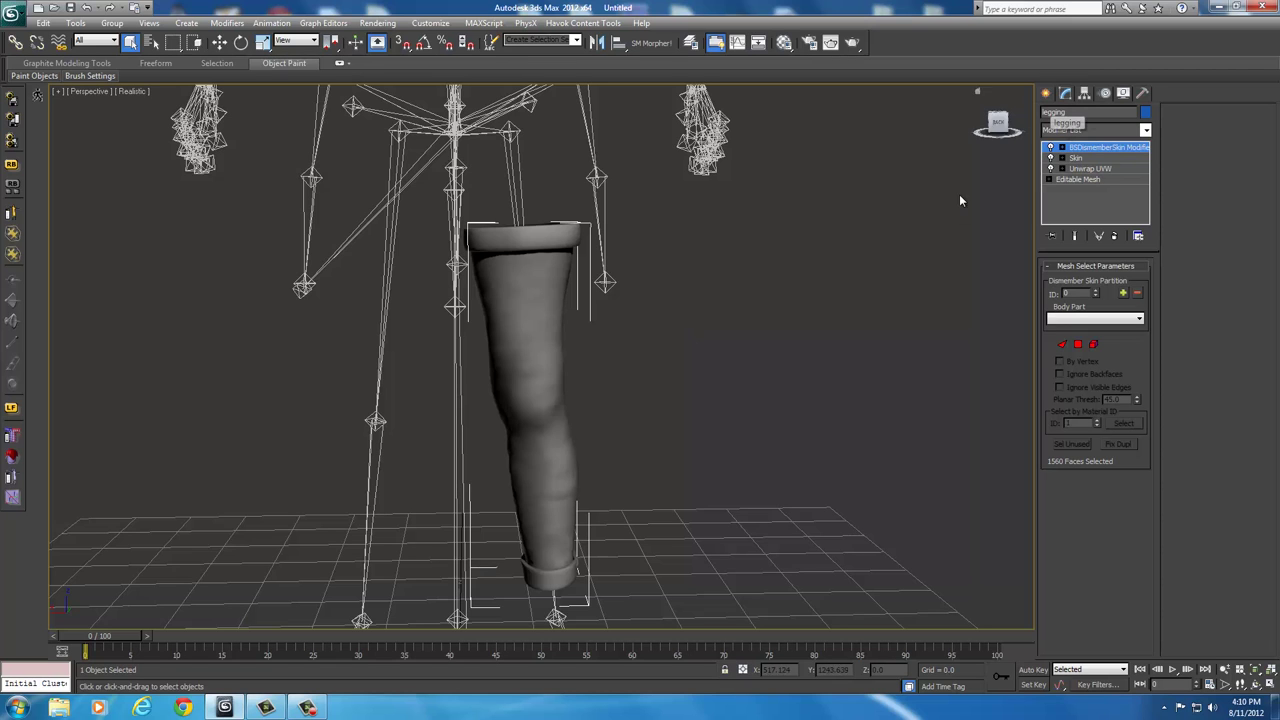
pyautogui.moveTo(720, 305)
pyautogui.keyDown('alt'); pyautogui.mouseDown(button='middle')
pyautogui.moveTo(871, 311)
pyautogui.moveTo(718, 319)
pyautogui.mouseUp(button='middle'); pyautogui.keyUp('alt')
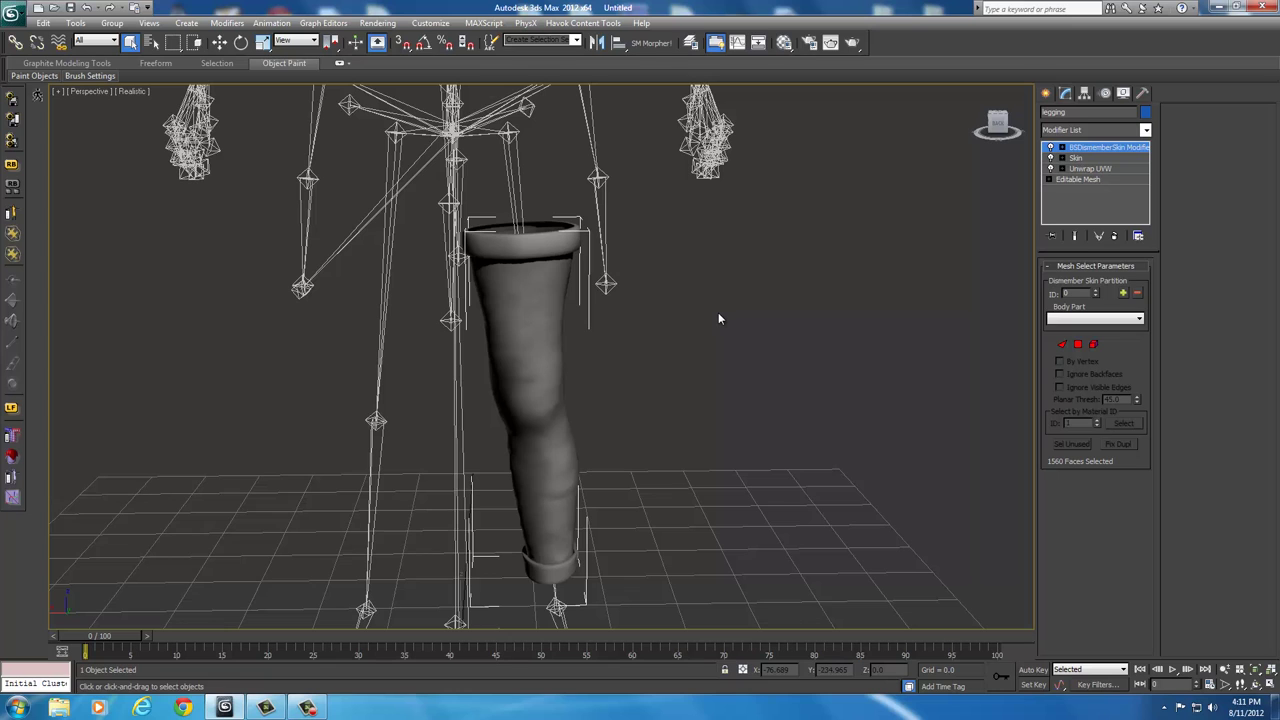
pyautogui.keyDown('alt'); pyautogui.moveTo(718, 319); pyautogui.dragTo(729, 343, button='middle'); pyautogui.keyUp('alt')
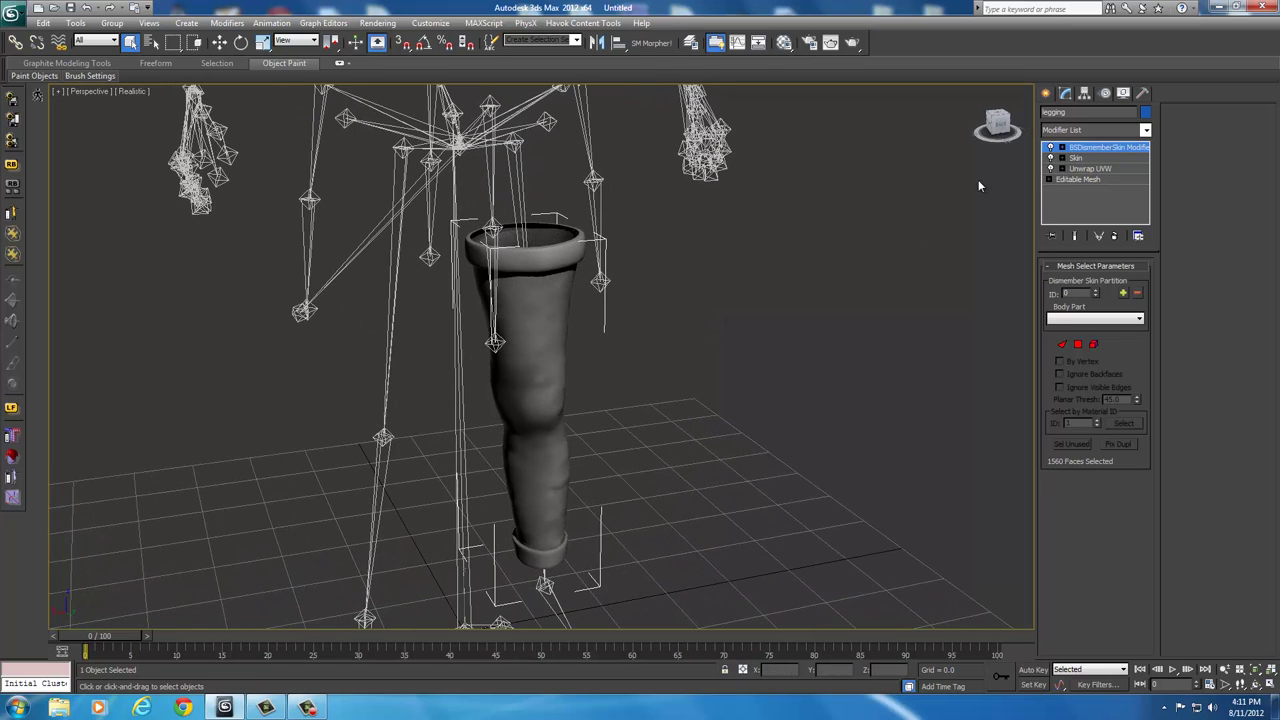
pyautogui.click(12, 14)
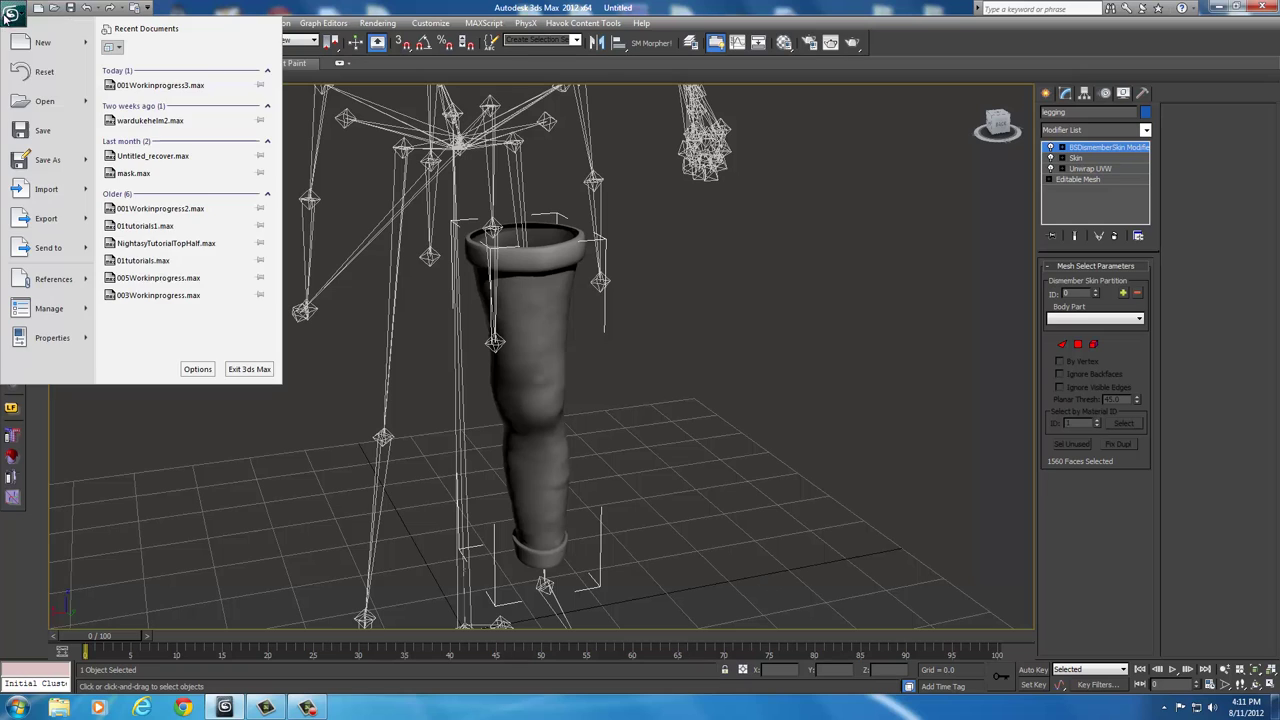
pyautogui.click(45, 218)
pyautogui.click(352, 468)
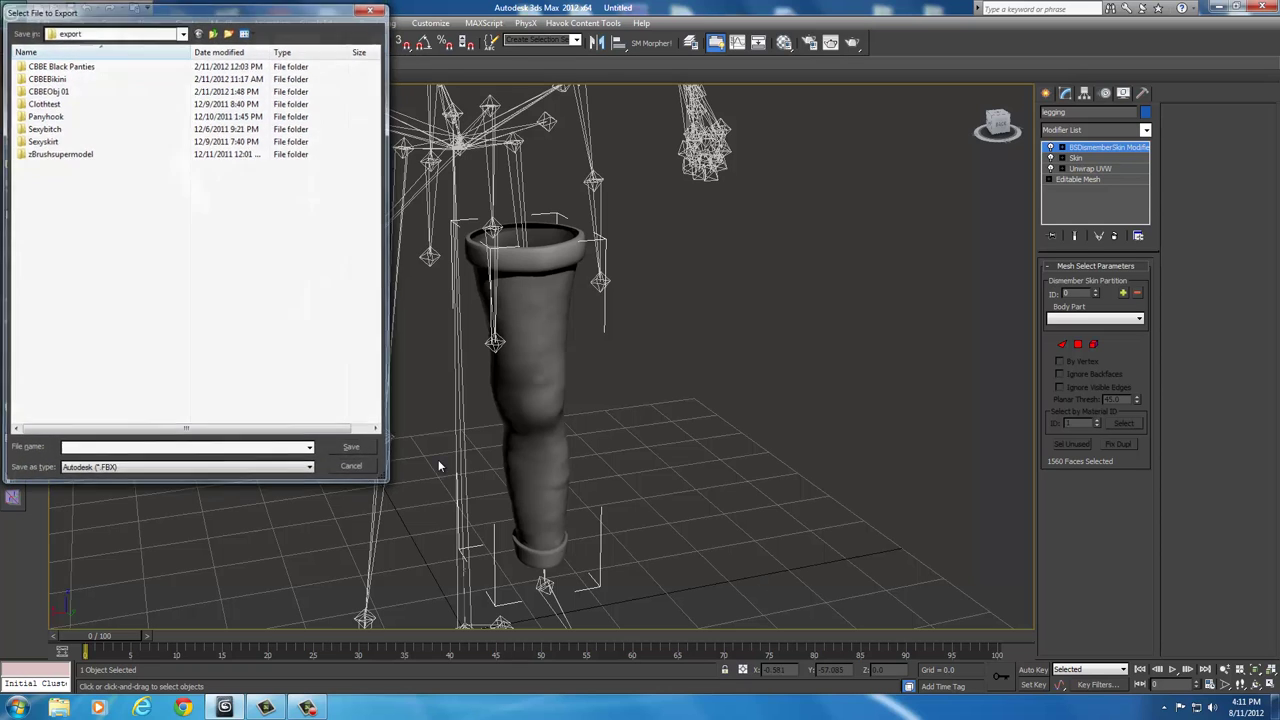
pyautogui.keyDown('alt'); pyautogui.moveTo(834, 362); pyautogui.dragTo(777, 358, button='middle'); pyautogui.keyUp('alt')
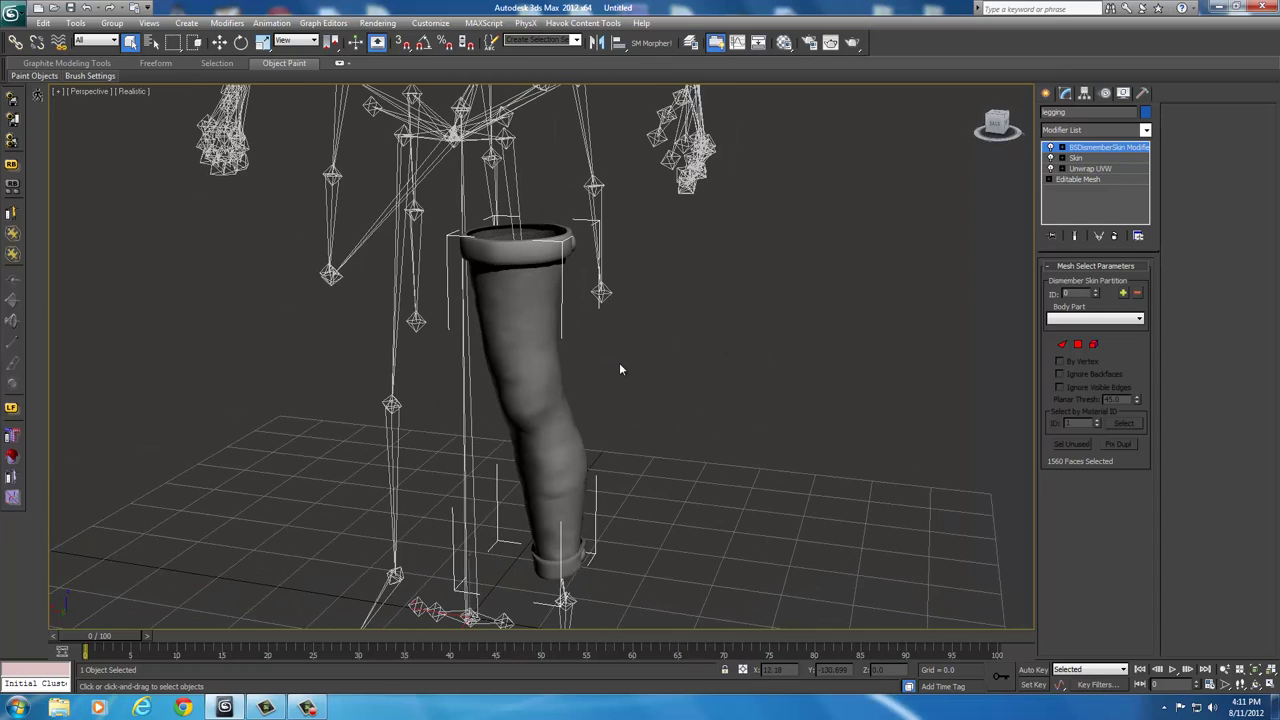
# - Copy the legging's Unwrap UVW modifier, then bring up paste options on its Editable Mesh level
pyautogui.click(1086, 168)
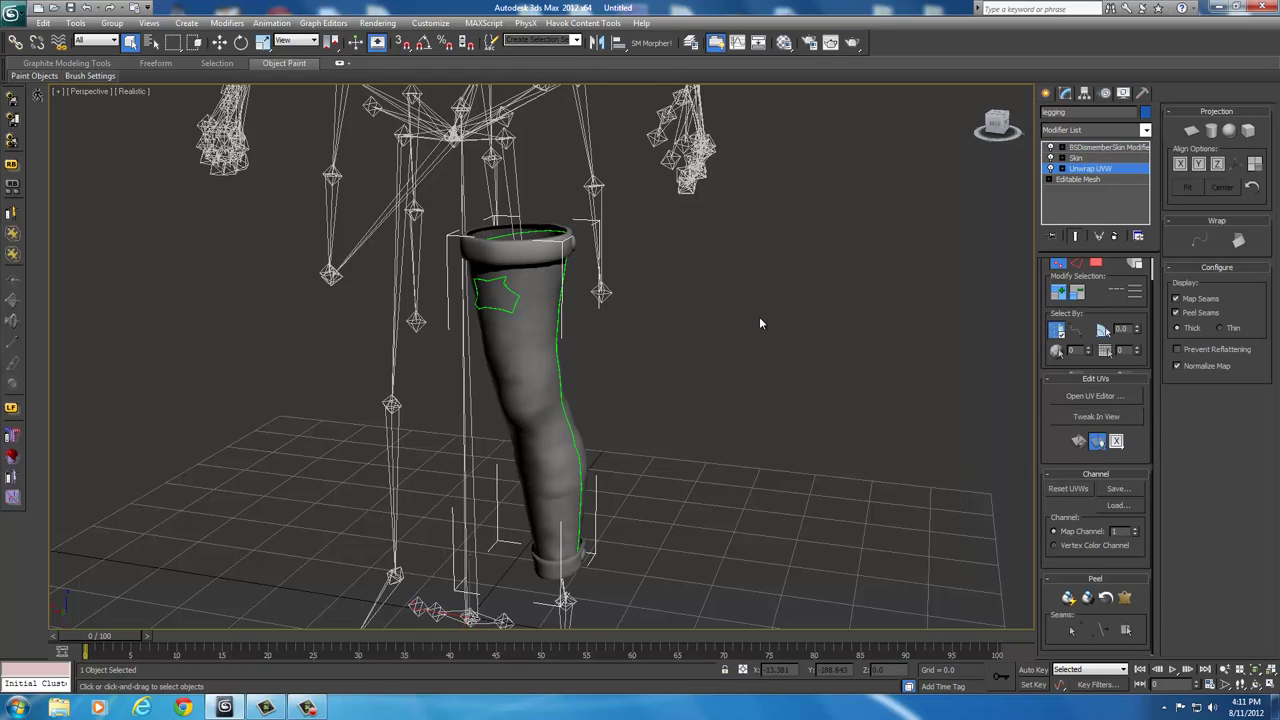
pyautogui.keyDown('alt'); pyautogui.moveTo(662, 338); pyautogui.dragTo(730, 338, button='middle'); pyautogui.keyUp('alt')
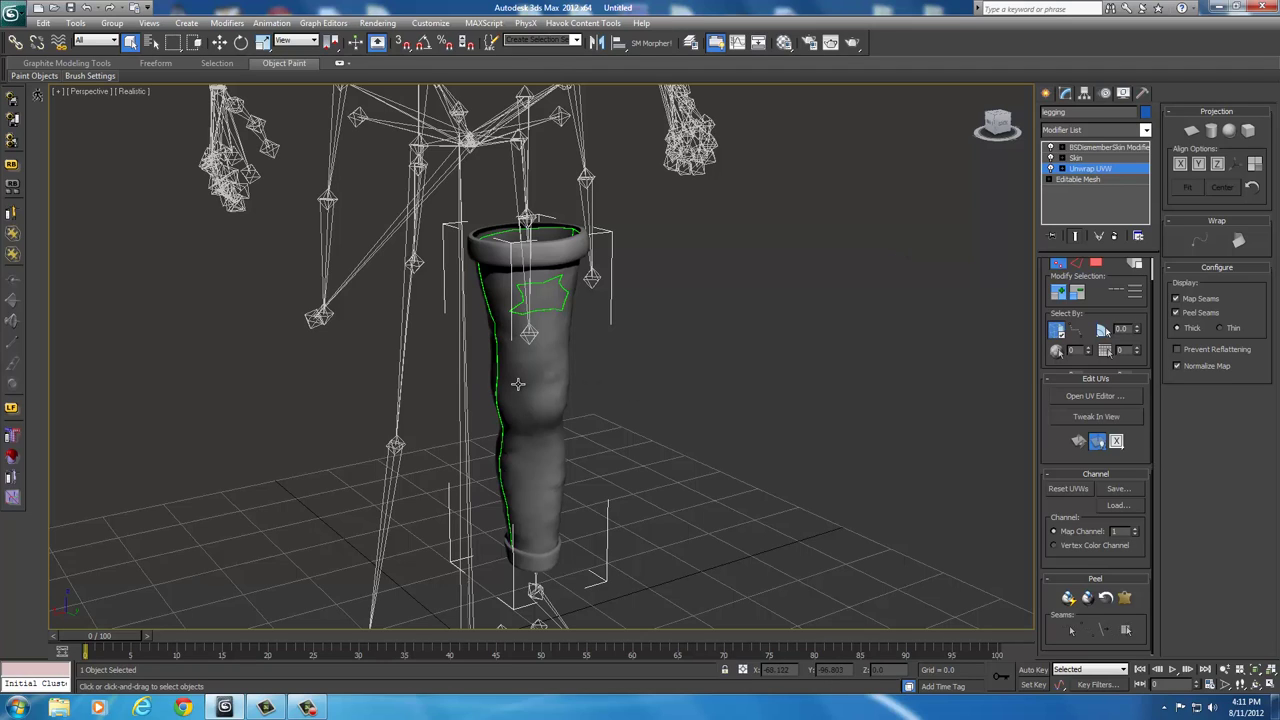
pyautogui.rightClick(1095, 175)
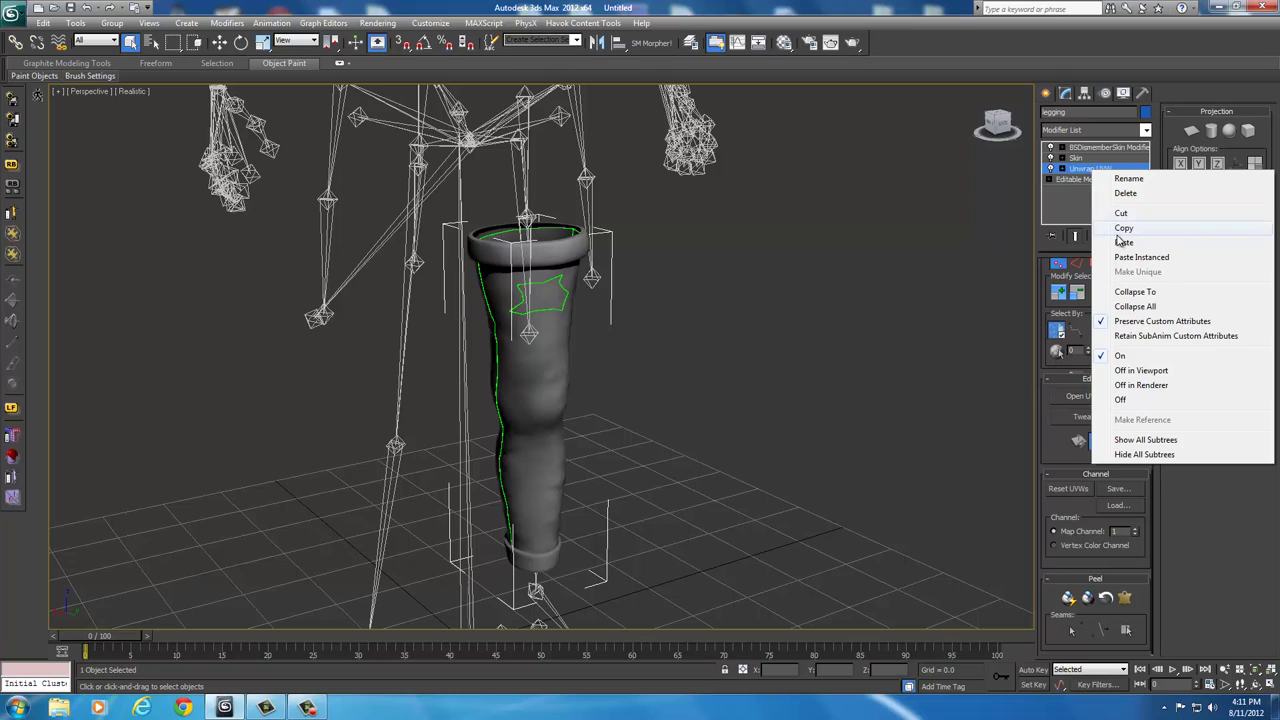
pyautogui.click(1120, 232)
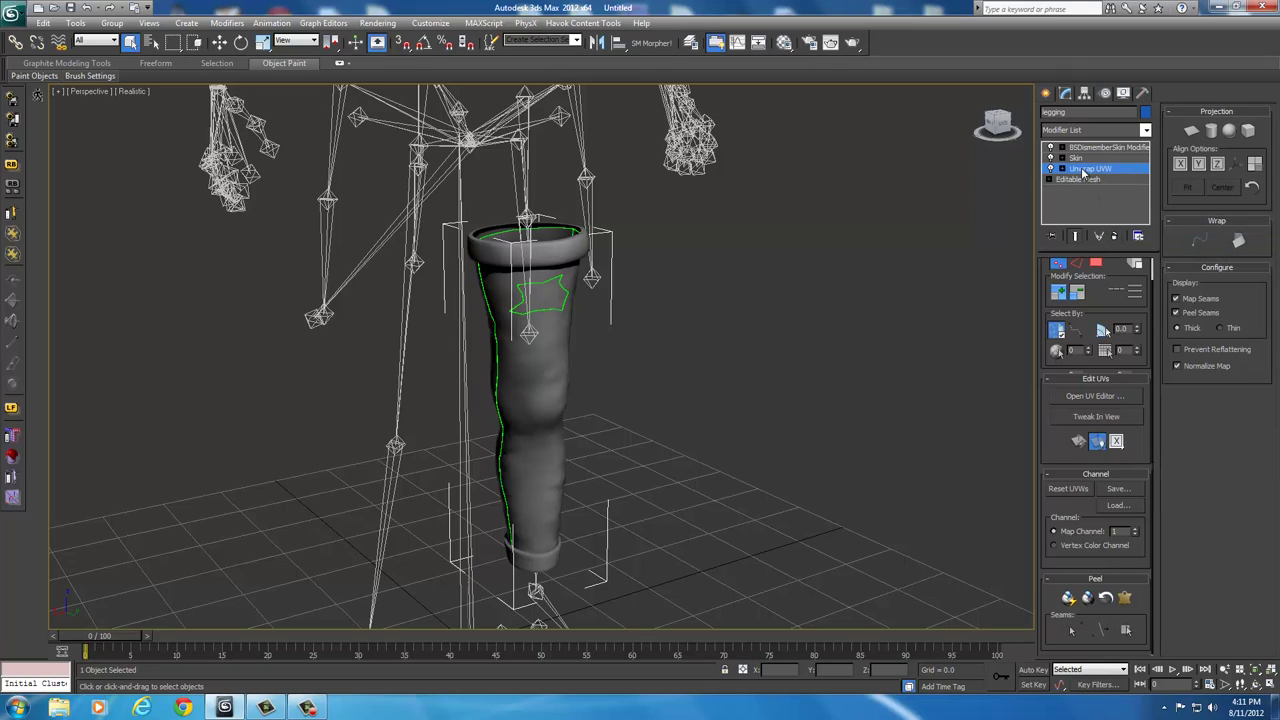
pyautogui.click(1082, 179)
pyautogui.rightClick(1068, 180)
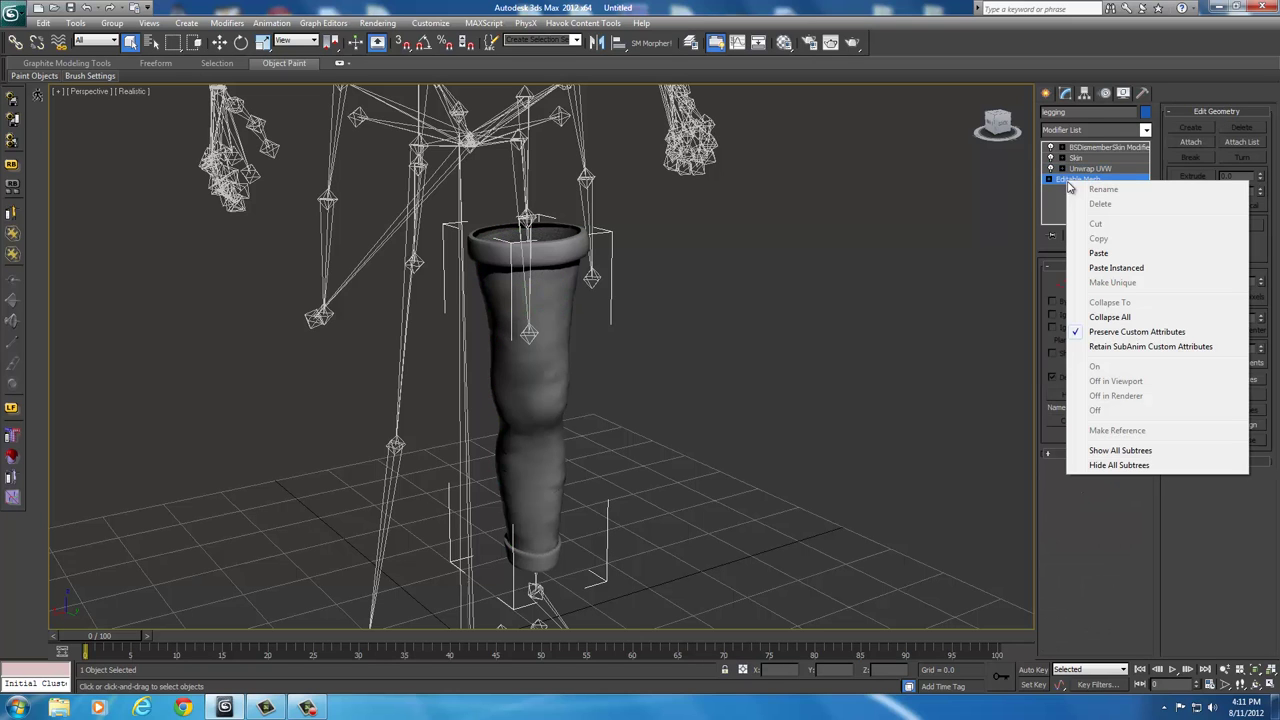
pyautogui.click(865, 294)
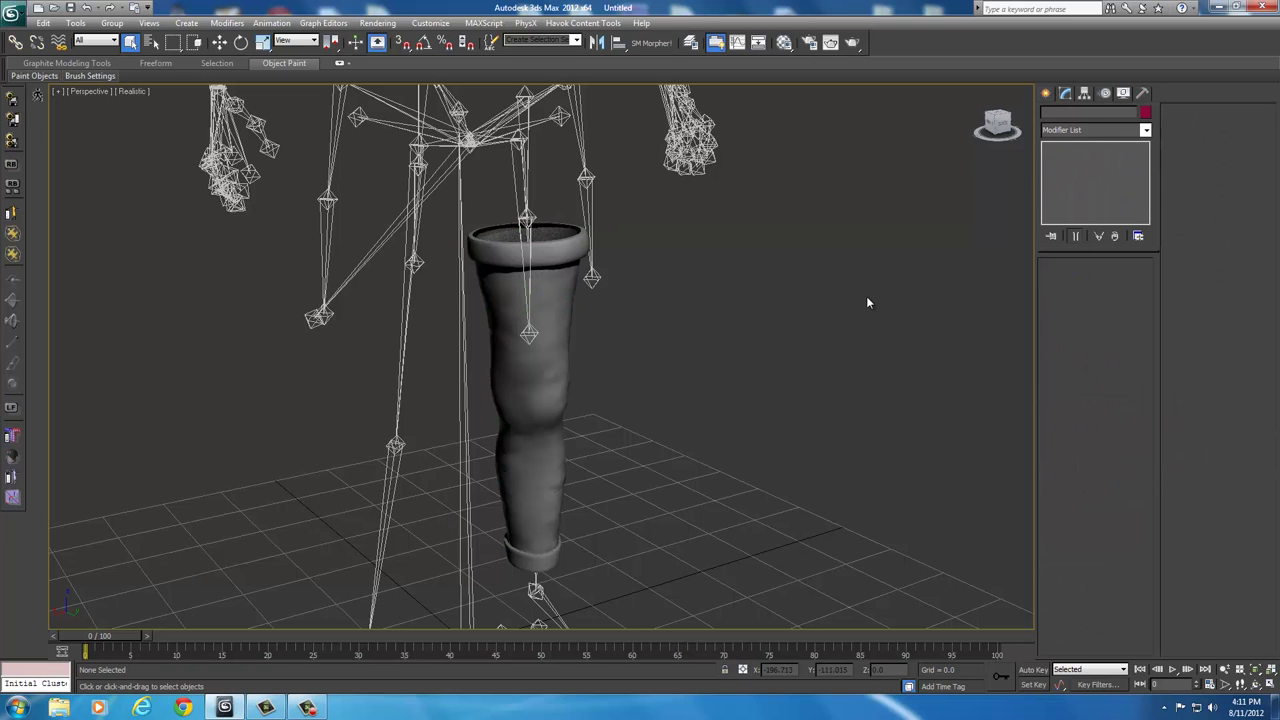
pyautogui.keyDown('alt'); pyautogui.moveTo(865, 293); pyautogui.dragTo(815, 294, button='middle'); pyautogui.keyUp('alt')
pyautogui.scroll(-2, 815, 301)
pyautogui.moveTo(674, 289); pyautogui.dragTo(711, 337, button='middle')
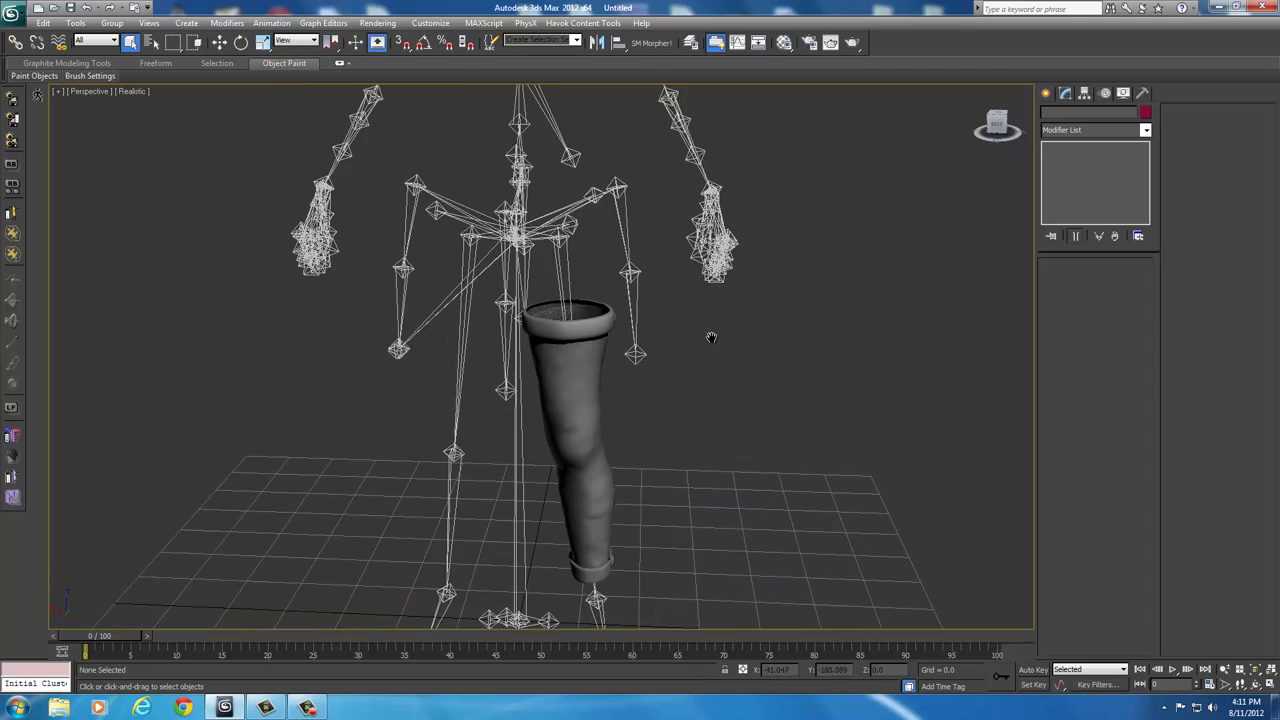
pyautogui.scroll(-3, 725, 390)
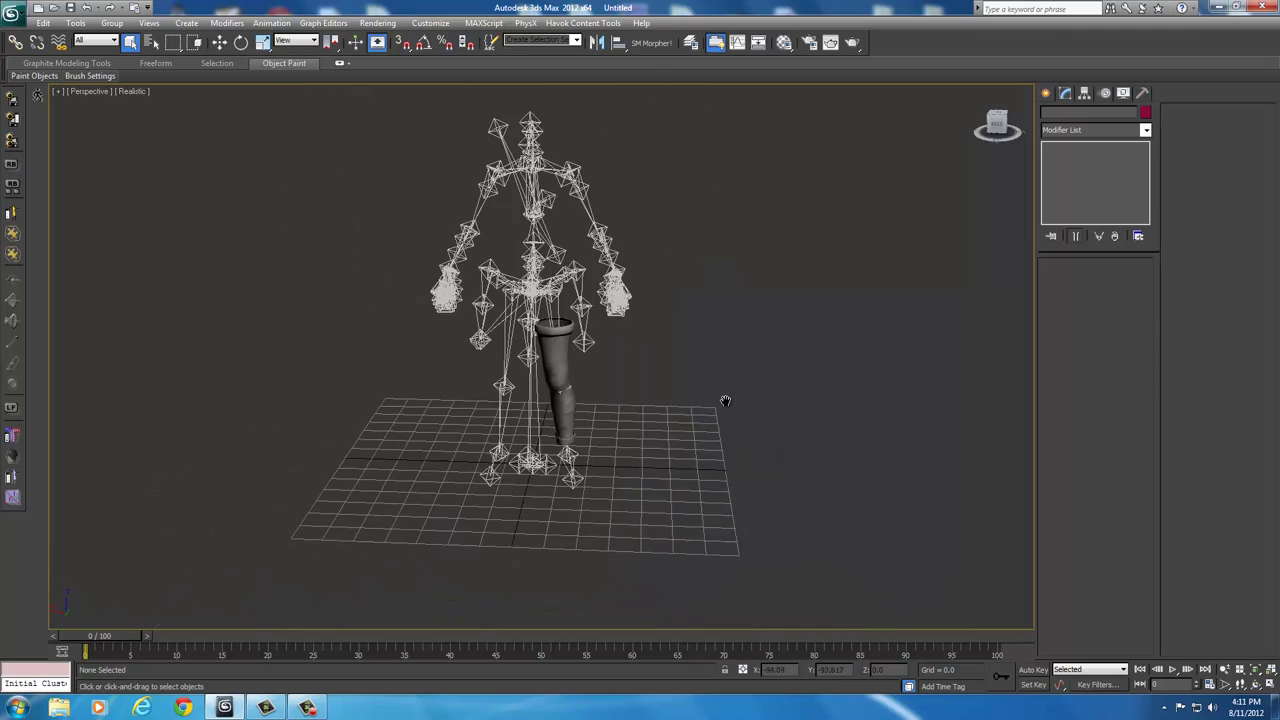
pyautogui.moveTo(723, 400); pyautogui.dragTo(815, 385, button='middle')
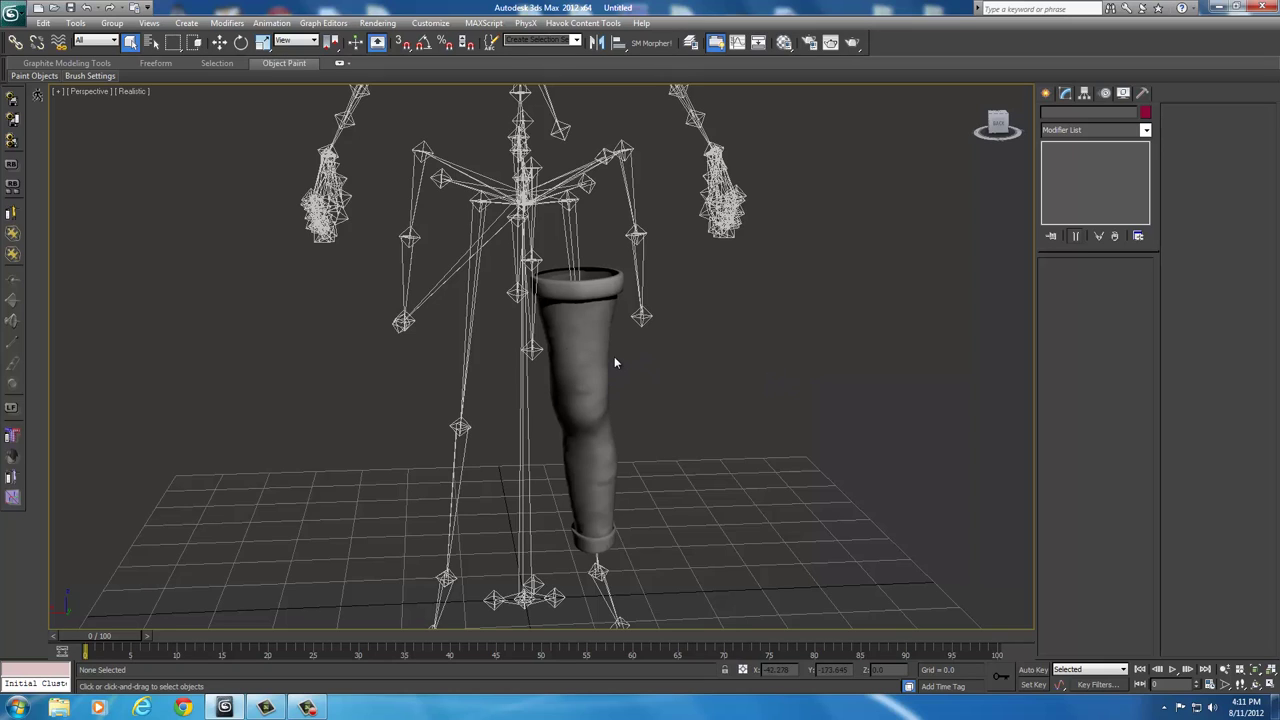
pyautogui.keyDown('alt'); pyautogui.moveTo(808, 394); pyautogui.dragTo(736, 450, button='middle'); pyautogui.keyUp('alt')
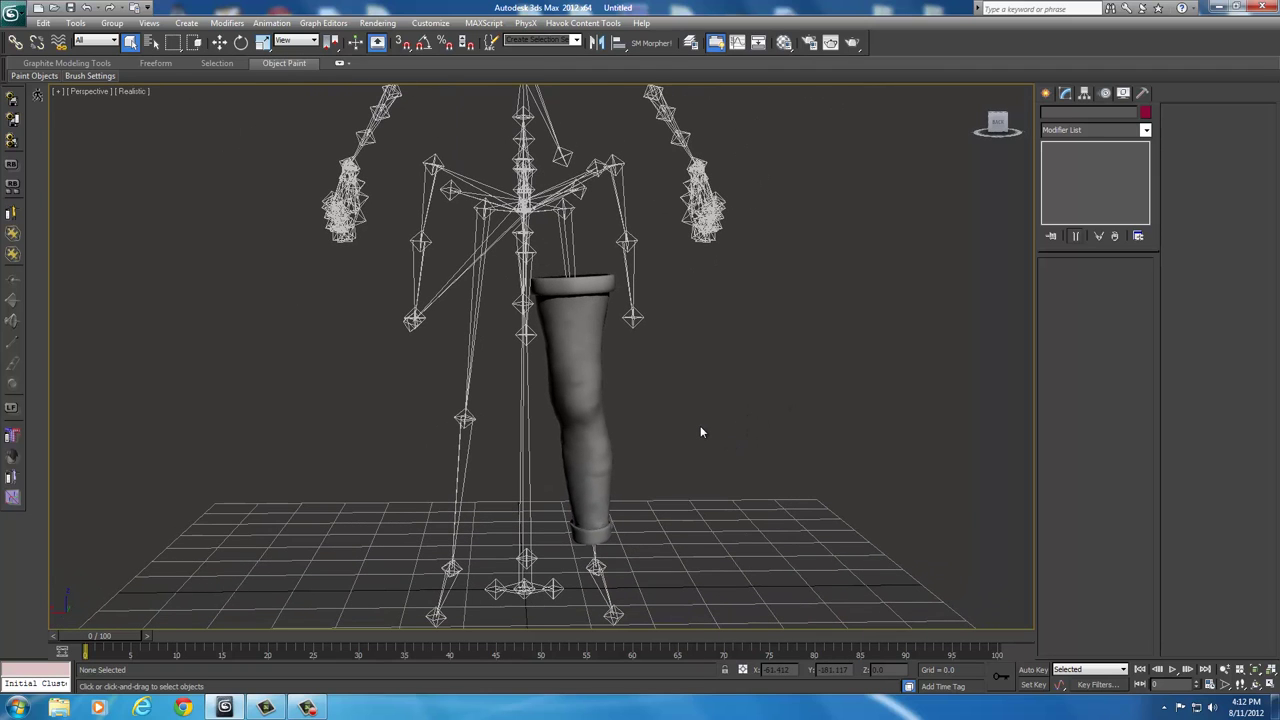
# - Open the leg's Unwrap UVW in the UV editor and move the editor aside
pyautogui.click(564, 373)
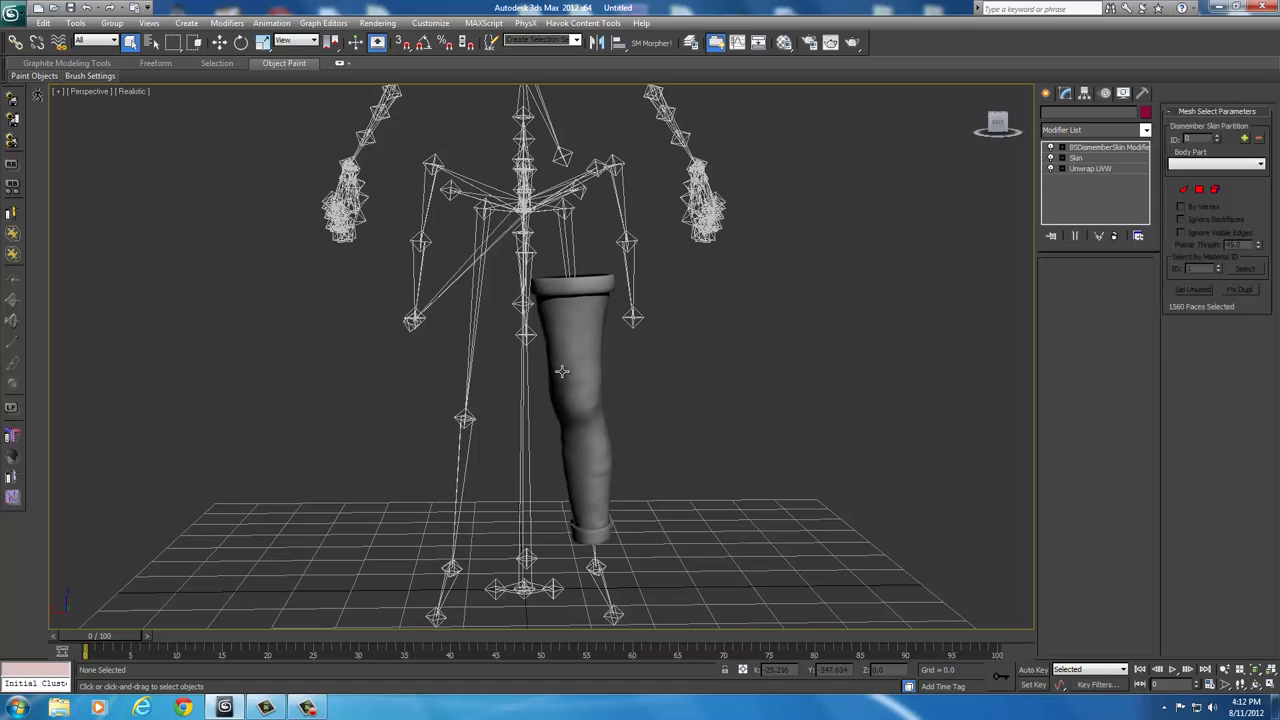
pyautogui.click(1093, 168)
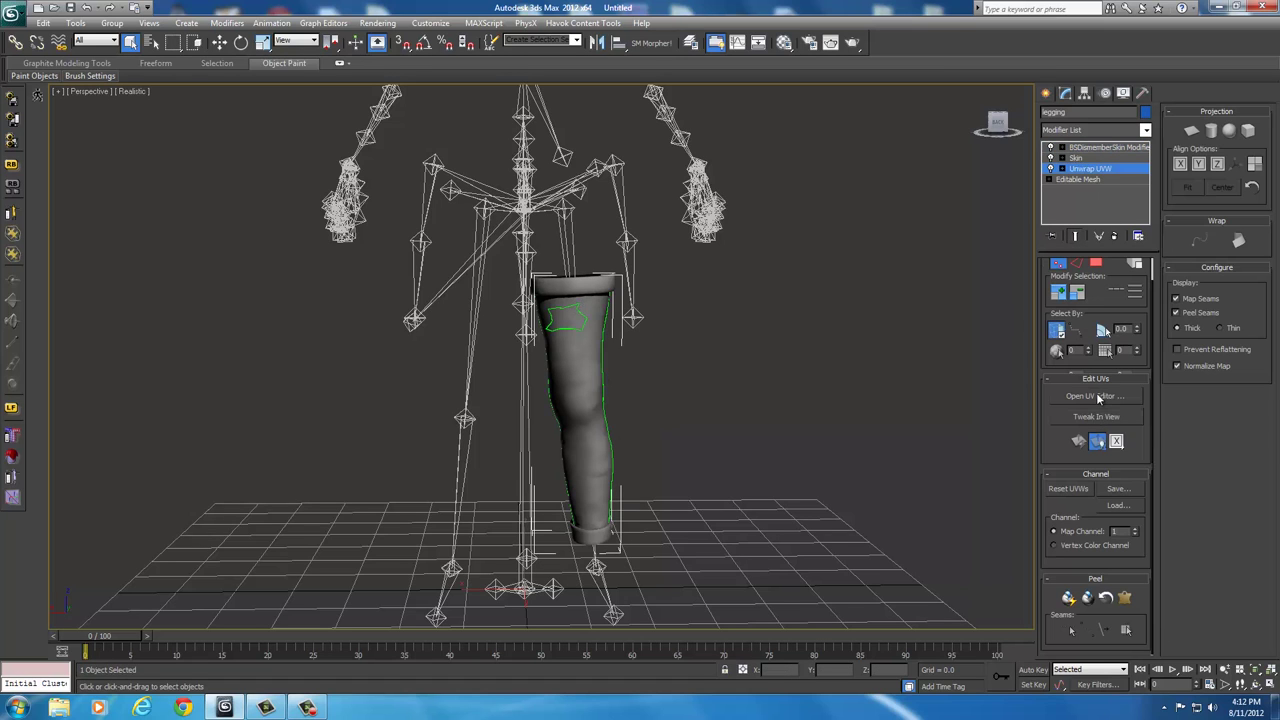
pyautogui.click(1096, 396)
pyautogui.moveTo(645, 160); pyautogui.dragTo(228, 143)
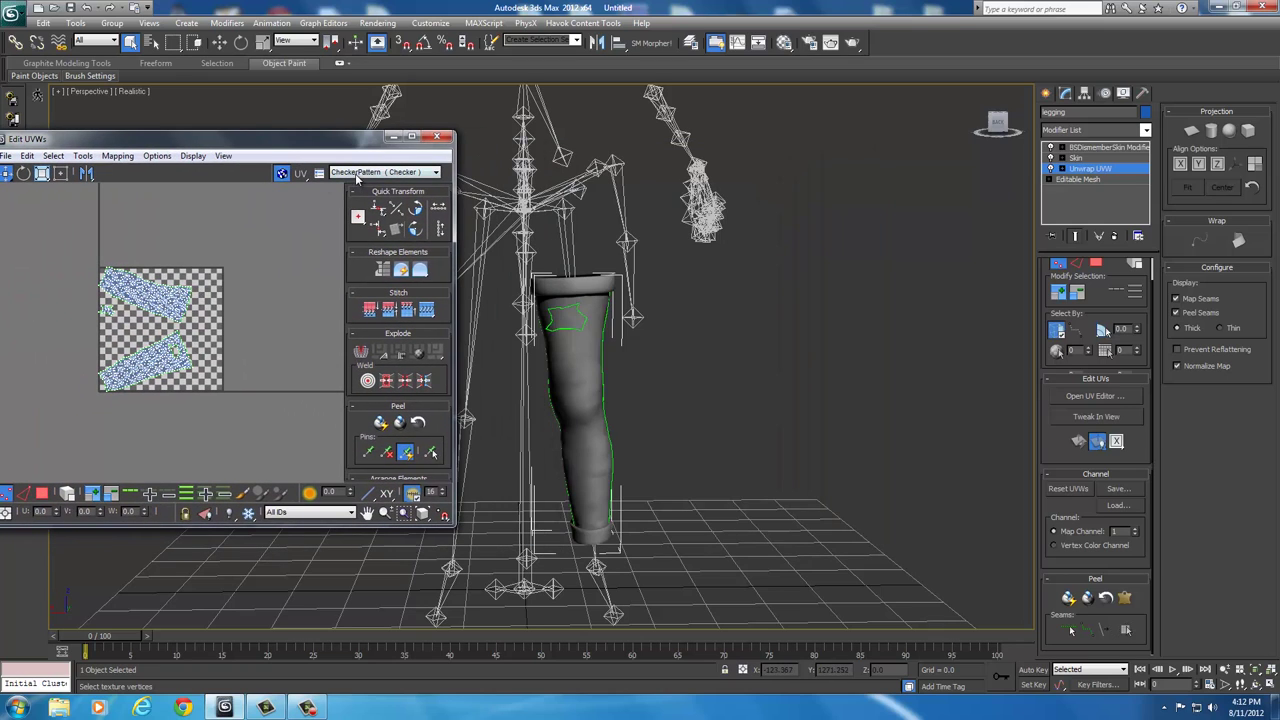
# - Keep the checker background shown behind the UV islands and switch to Face sub-object mode
pyautogui.click(281, 174)
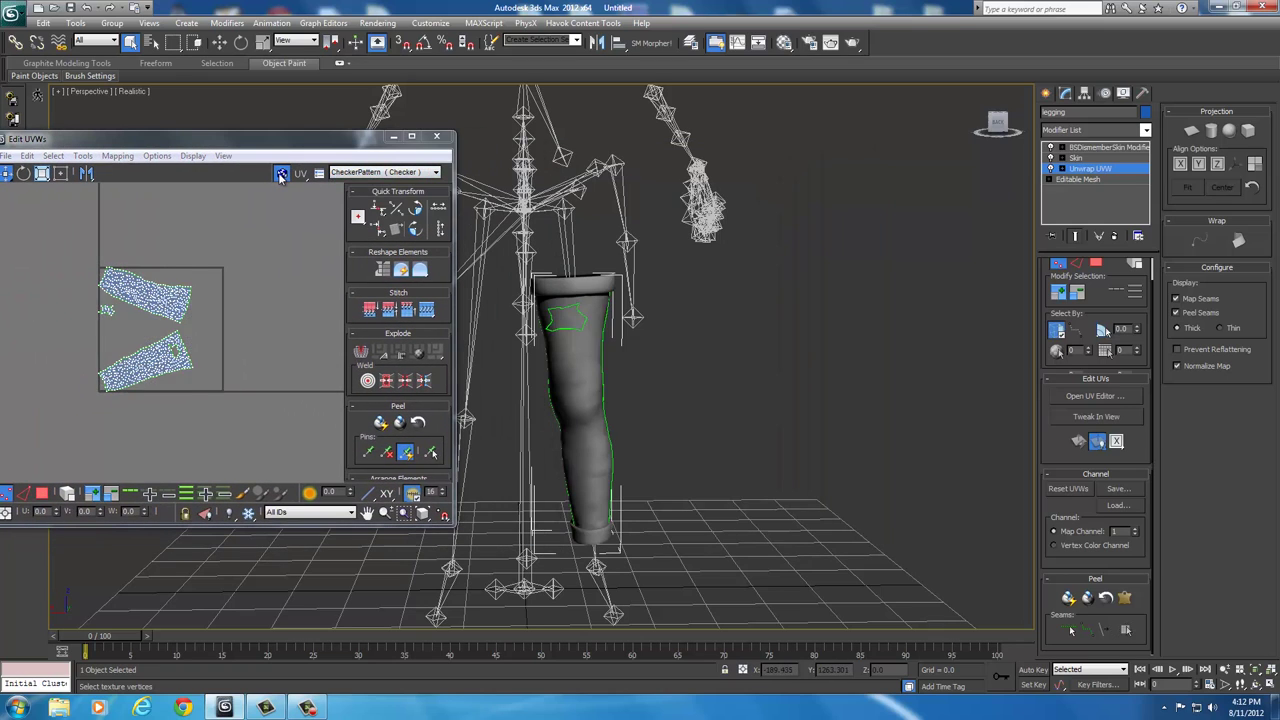
pyautogui.click(281, 174)
pyautogui.keyDown('alt'); pyautogui.moveTo(689, 395); pyautogui.dragTo(711, 360, button='middle'); pyautogui.keyUp('alt')
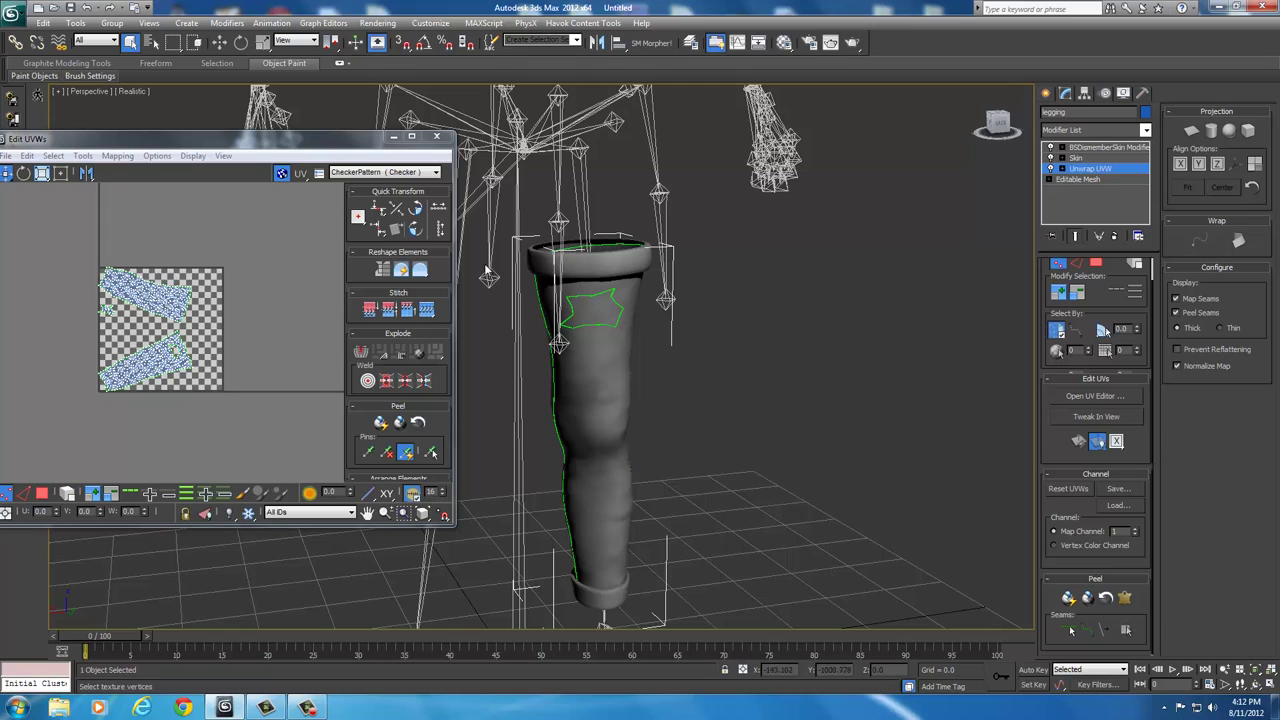
pyautogui.click(281, 174)
pyautogui.click(281, 174)
pyautogui.click(1094, 266)
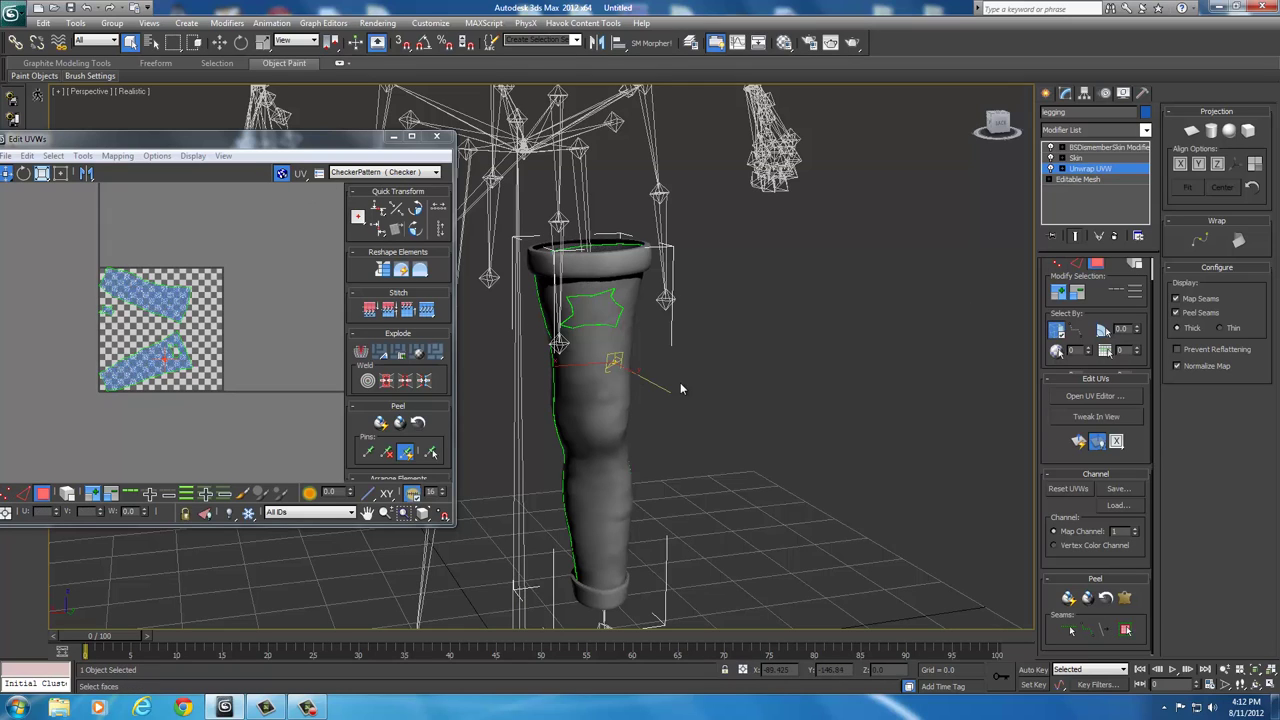
# - Set the Edit UVWs texture to CheckerPattern (Checker) so it shows on the leg
pyautogui.click(357, 174)
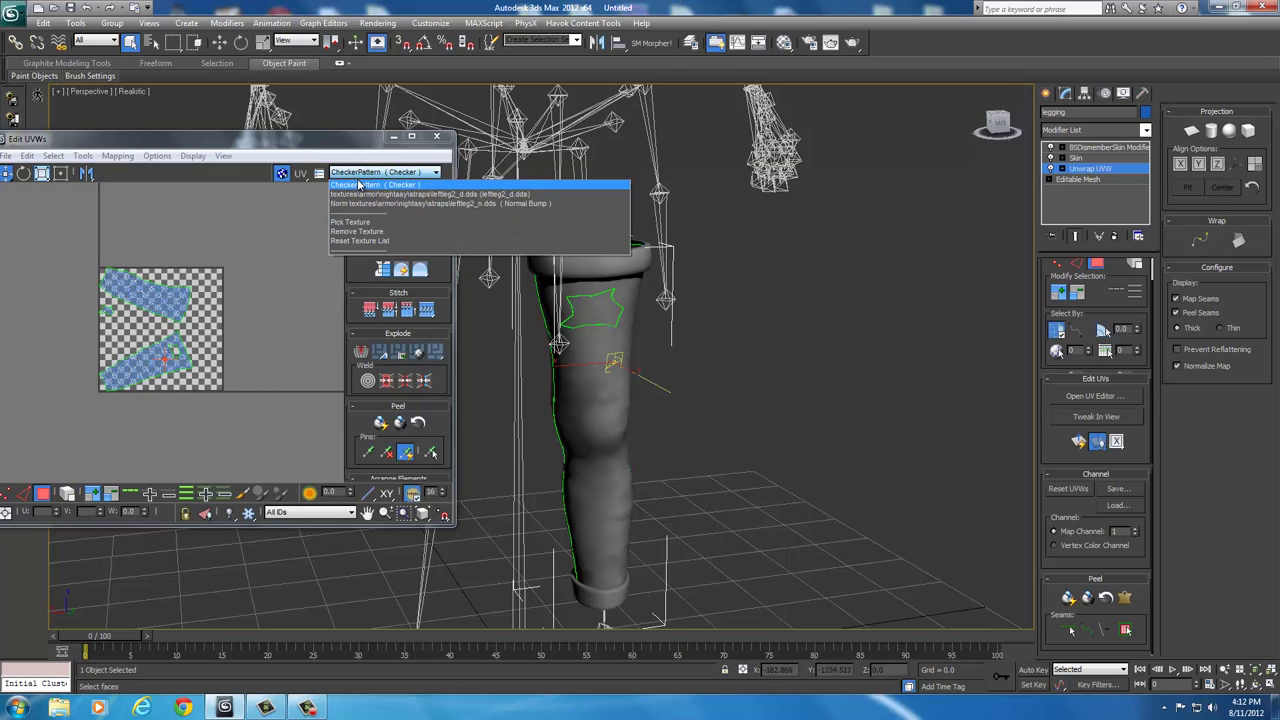
pyautogui.click(361, 186)
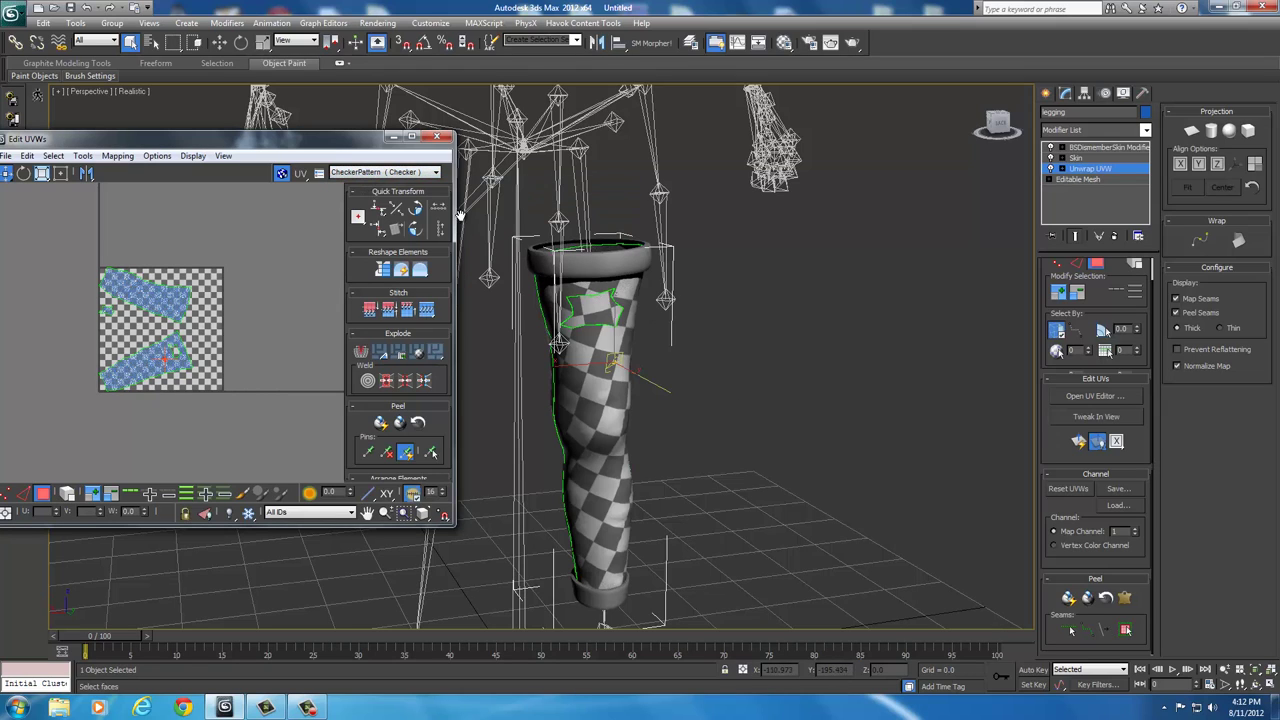
pyautogui.click(372, 172)
pyautogui.click(378, 188)
# - Marquee-select the upper UV island after checking the checkered leg
pyautogui.keyDown('alt'); pyautogui.moveTo(696, 393); pyautogui.dragTo(673, 372, button='middle'); pyautogui.keyUp('alt')
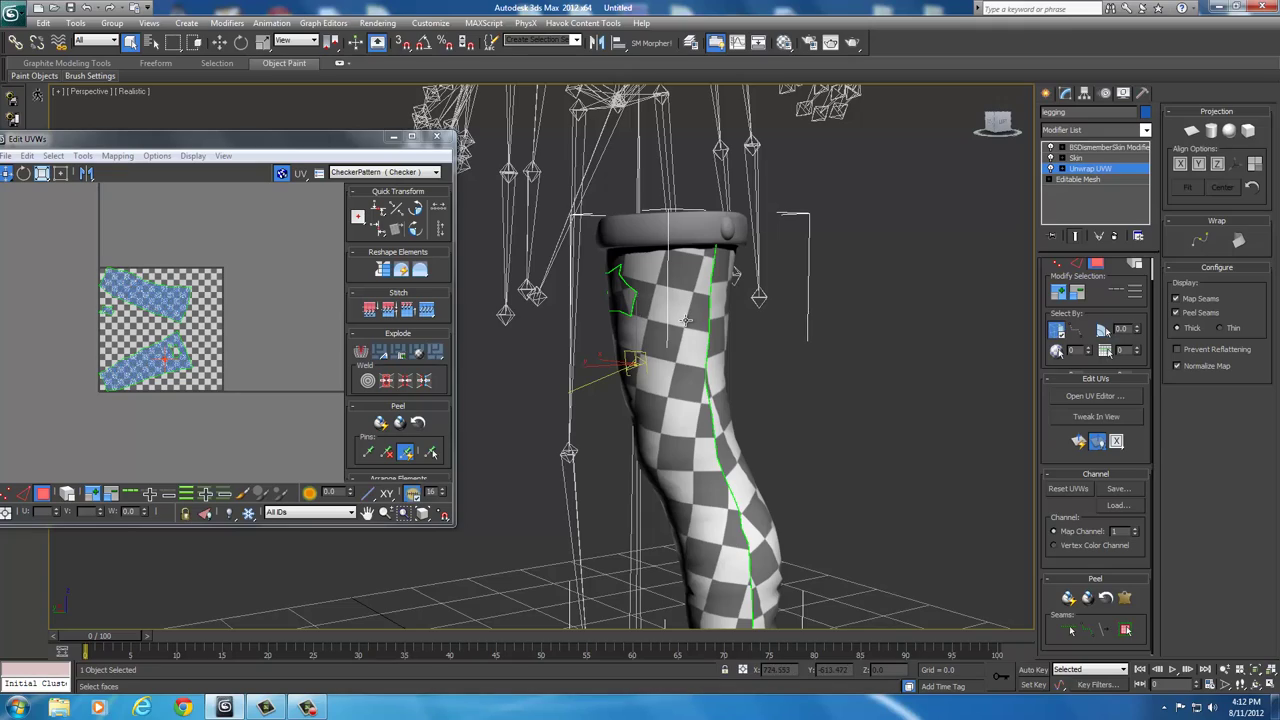
pyautogui.moveTo(807, 366)
pyautogui.keyDown('alt'); pyautogui.mouseDown(button='middle')
pyautogui.moveTo(914, 363)
pyautogui.moveTo(931, 347)
pyautogui.moveTo(632, 343)
pyautogui.moveTo(651, 363)
pyautogui.moveTo(785, 366)
pyautogui.mouseUp(button='middle'); pyautogui.keyUp('alt')
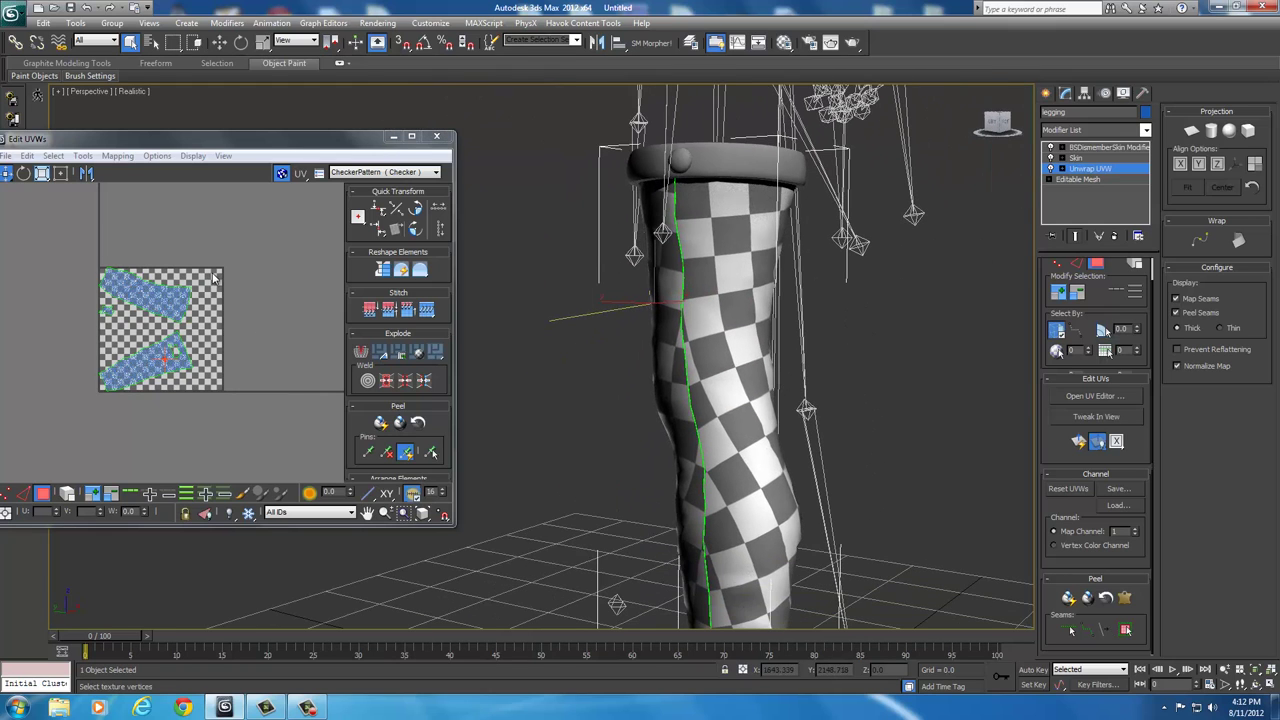
pyautogui.moveTo(190, 277); pyautogui.dragTo(150, 332)
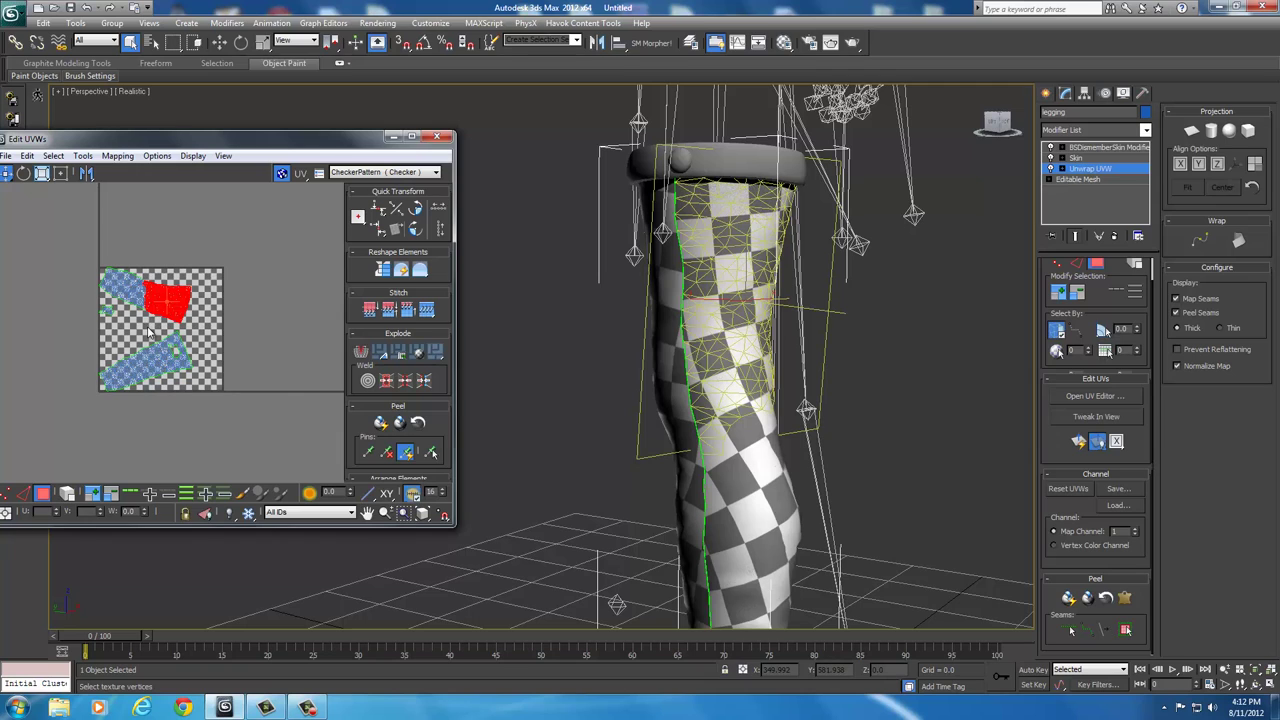
# - Move the upper UV island, comparing the checker wrap on the leg's side
pyautogui.rightClick(177, 306)
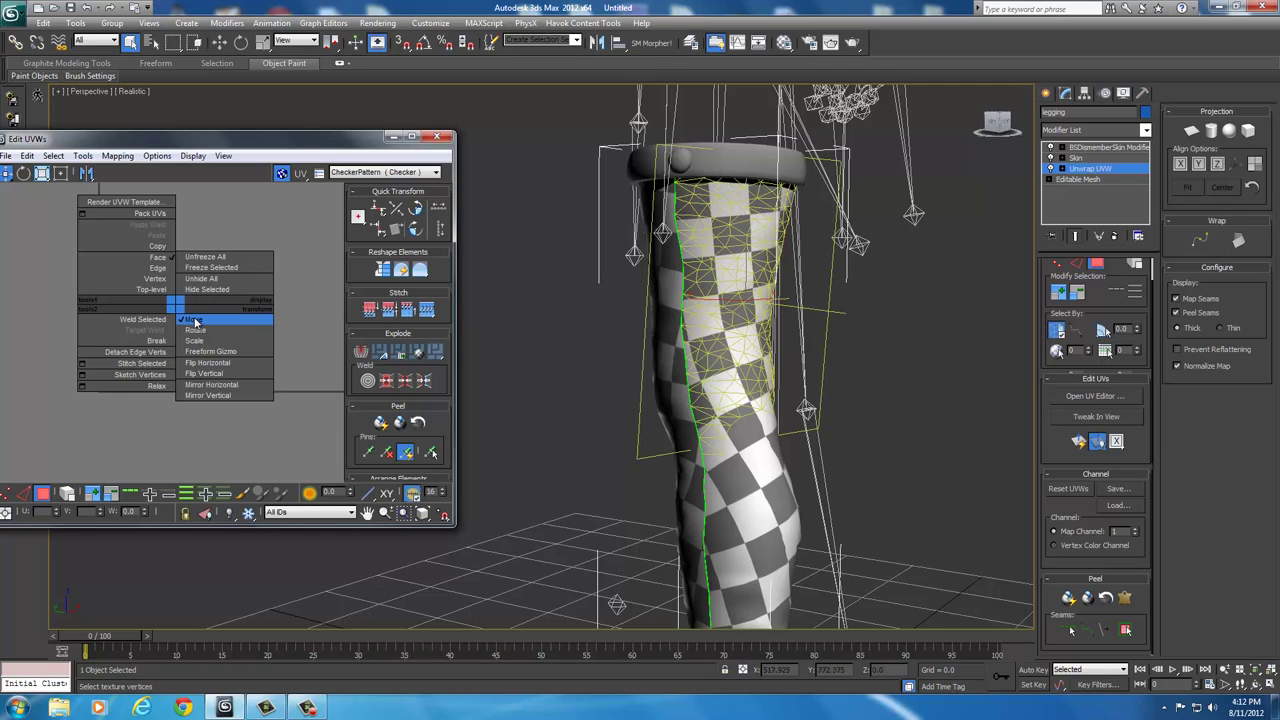
pyautogui.click(194, 320)
pyautogui.moveTo(190, 297); pyautogui.dragTo(192, 305)
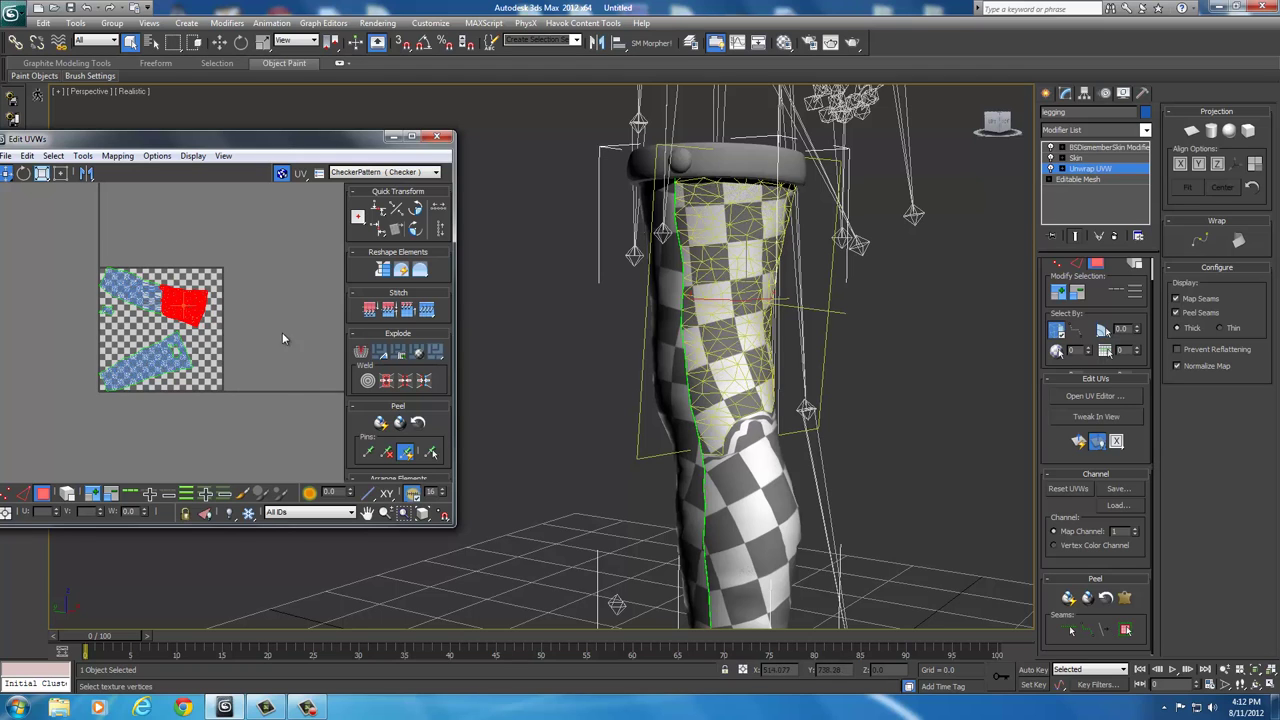
pyautogui.keyDown('alt'); pyautogui.moveTo(736, 443); pyautogui.dragTo(746, 424, button='middle'); pyautogui.keyUp('alt')
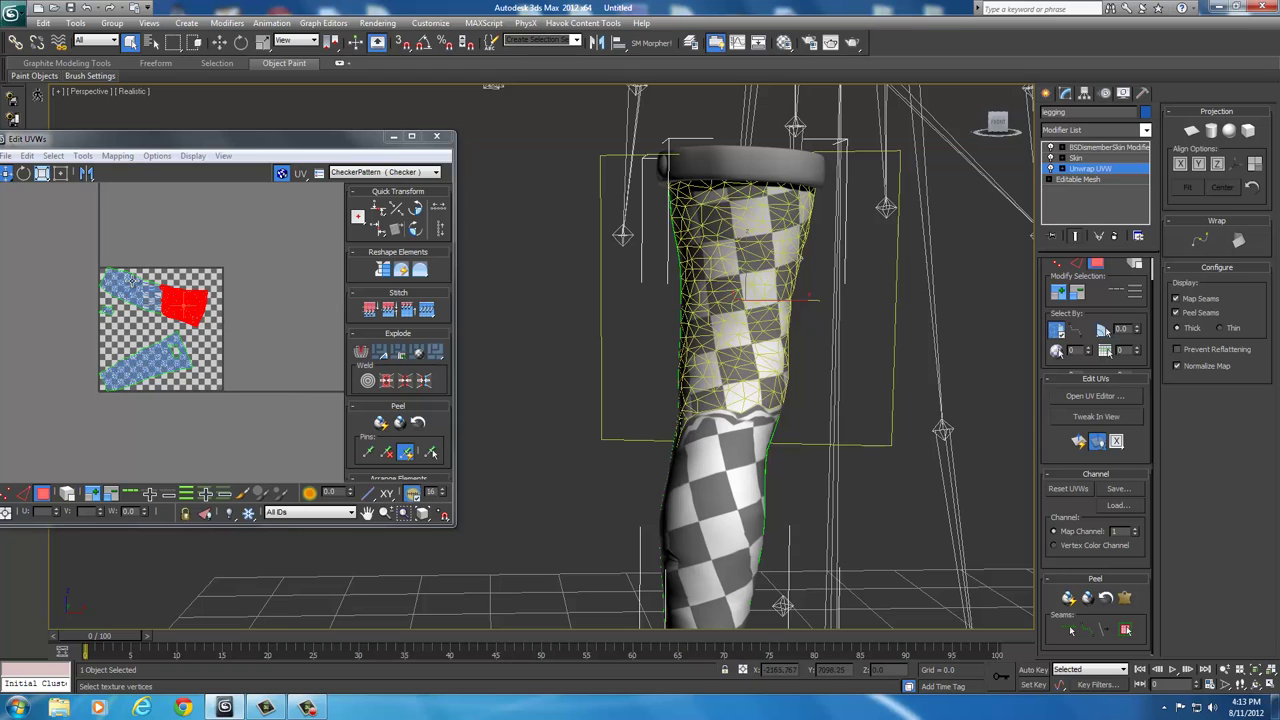
pyautogui.moveTo(187, 304)
pyautogui.mouseDown()
pyautogui.moveTo(139, 292)
pyautogui.moveTo(207, 281)
pyautogui.moveTo(172, 305)
pyautogui.mouseUp()
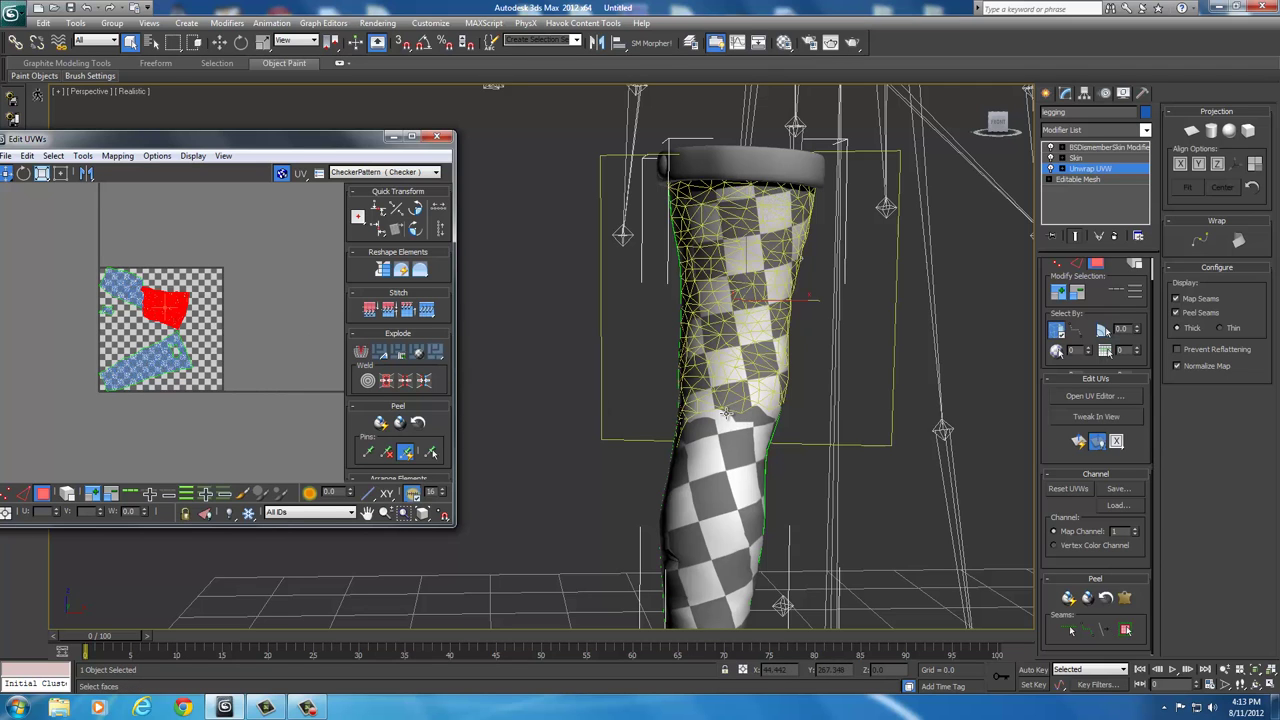
# - Rotate and reshape the upper UV island, then clear the face selection
pyautogui.keyDown('alt'); pyautogui.moveTo(840, 451); pyautogui.dragTo(720, 412, button='middle'); pyautogui.keyUp('alt')
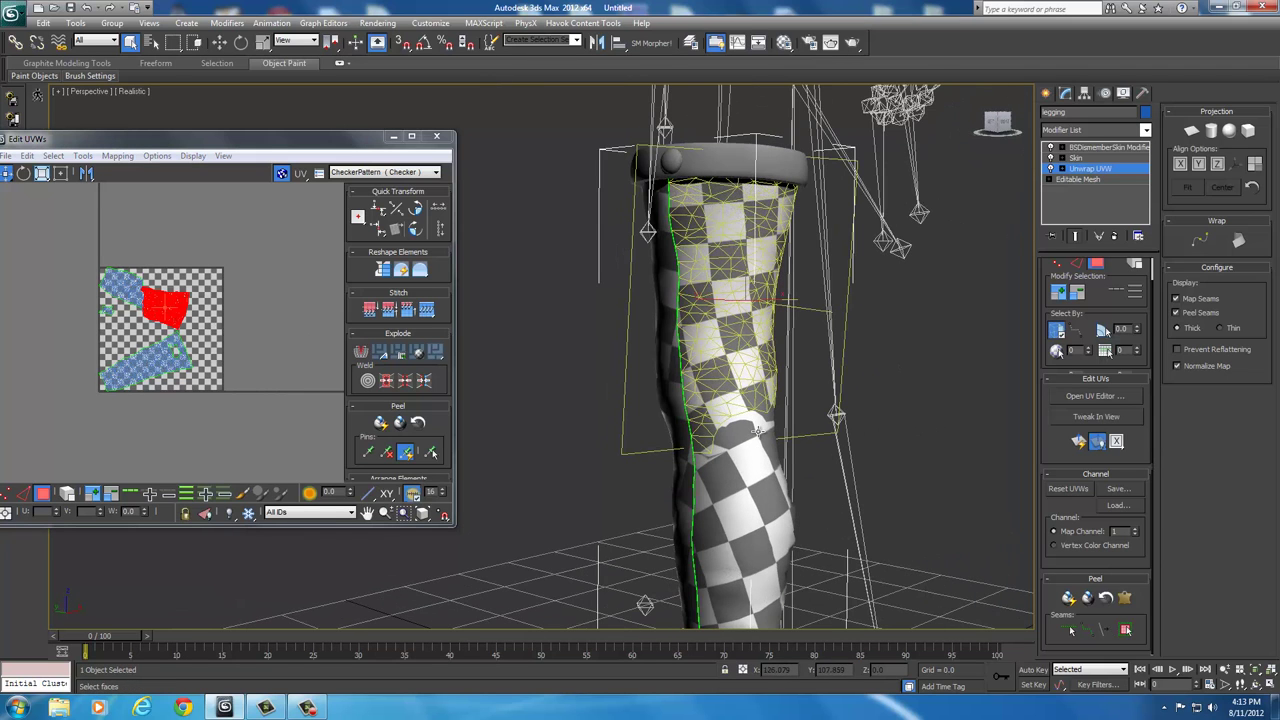
pyautogui.keyDown('alt'); pyautogui.moveTo(820, 427); pyautogui.dragTo(885, 427, button='middle'); pyautogui.keyUp('alt')
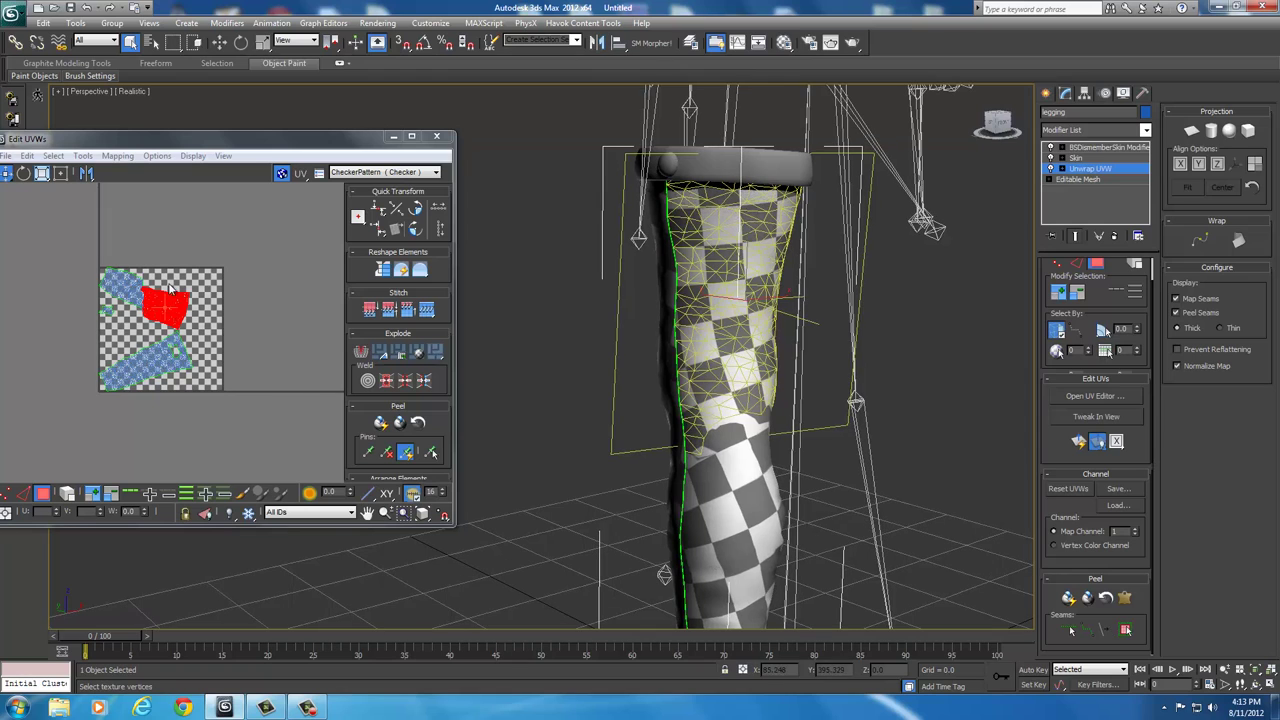
pyautogui.moveTo(208, 311); pyautogui.dragTo(204, 330)
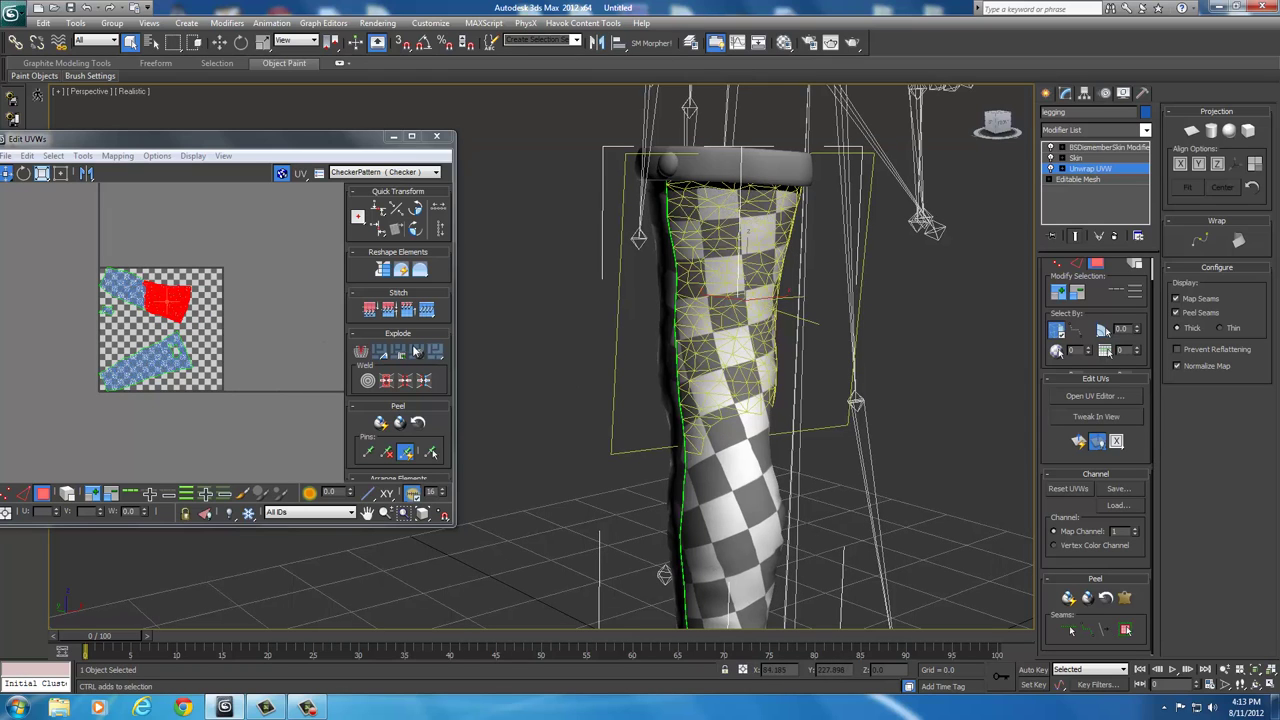
pyautogui.click(982, 436)
pyautogui.keyDown('alt'); pyautogui.moveTo(889, 388); pyautogui.dragTo(837, 386, button='middle'); pyautogui.keyUp('alt')
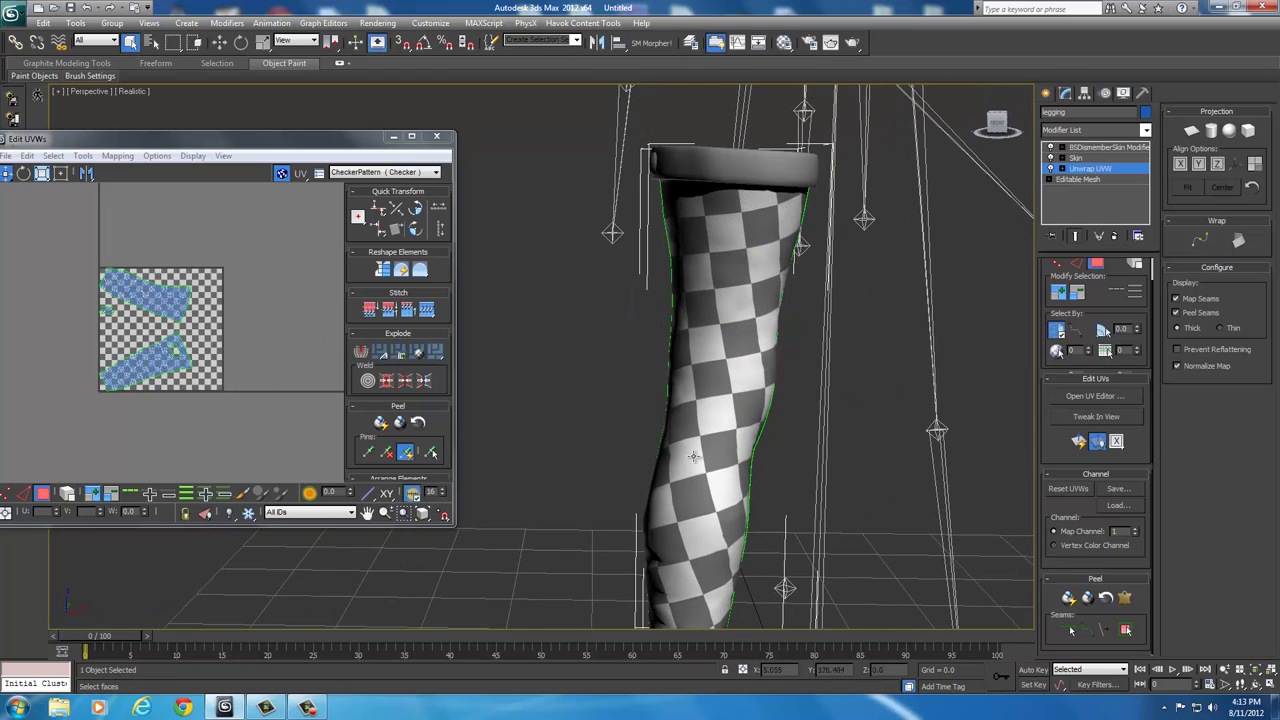
pyautogui.keyDown('alt'); pyautogui.moveTo(678, 375); pyautogui.dragTo(743, 283, button='middle'); pyautogui.keyUp('alt')
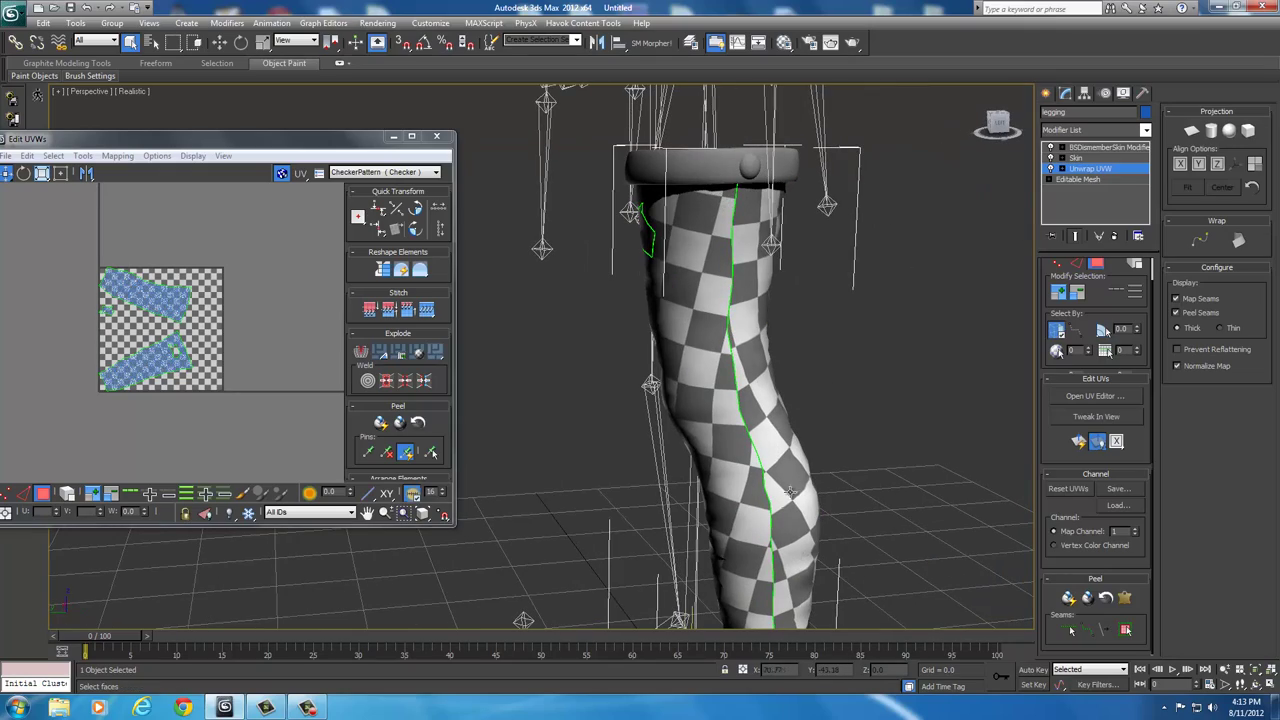
pyautogui.keyDown('alt'); pyautogui.moveTo(892, 433); pyautogui.dragTo(636, 197, button='middle'); pyautogui.keyUp('alt')
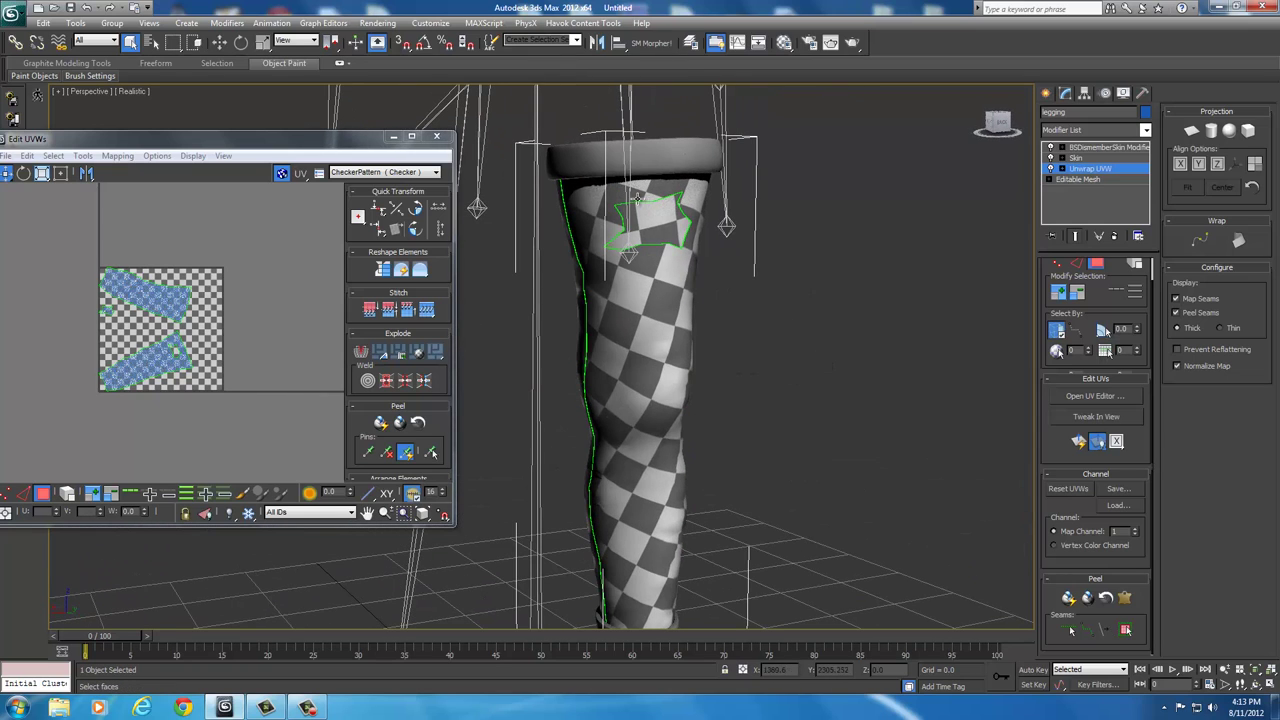
pyautogui.keyDown('alt'); pyautogui.moveTo(818, 366); pyautogui.dragTo(573, 368, button='middle'); pyautogui.keyUp('alt')
pyautogui.keyDown('alt'); pyautogui.moveTo(729, 378); pyautogui.dragTo(704, 407, button='middle'); pyautogui.keyUp('alt')
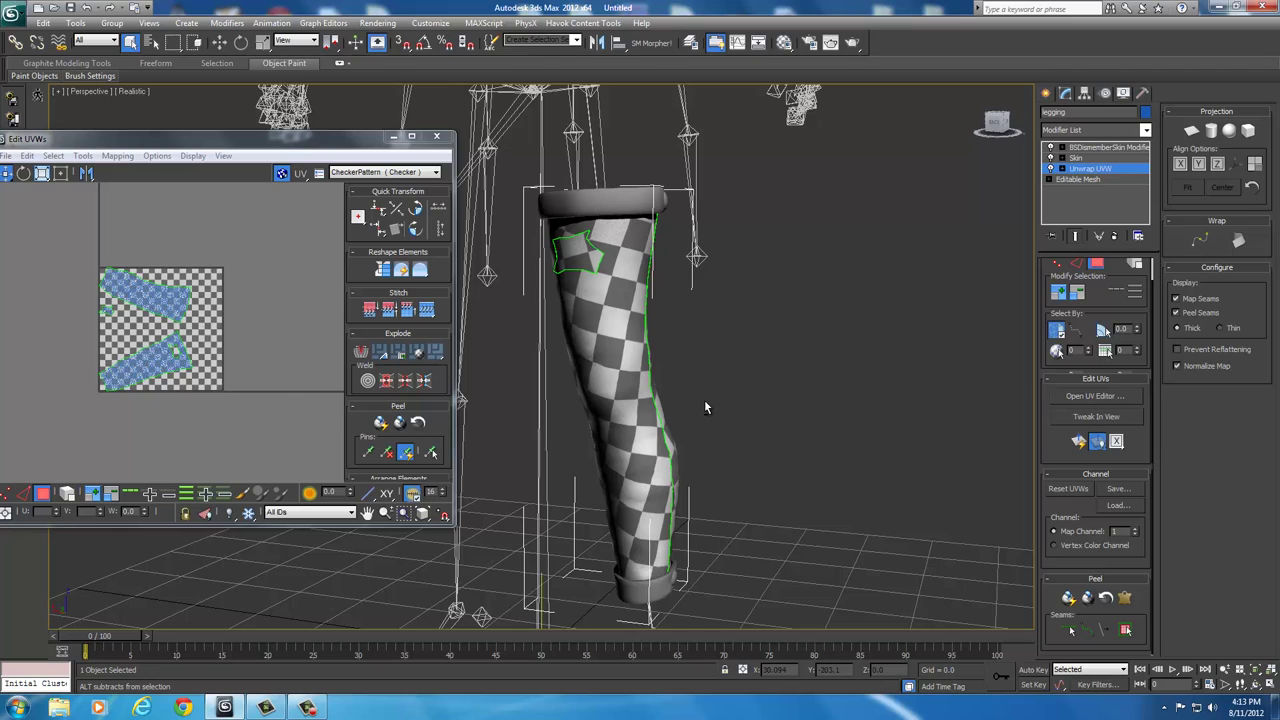